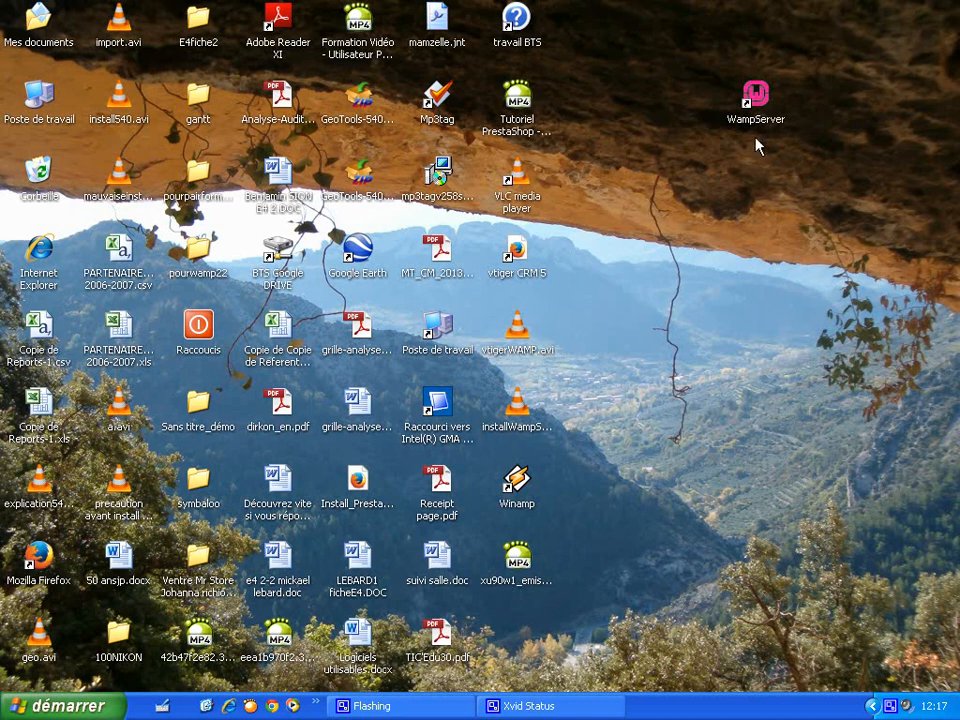
# - Open the pourwamp22 folder on the desktop and look inside vtigercrm540
pyautogui.click(763, 124)
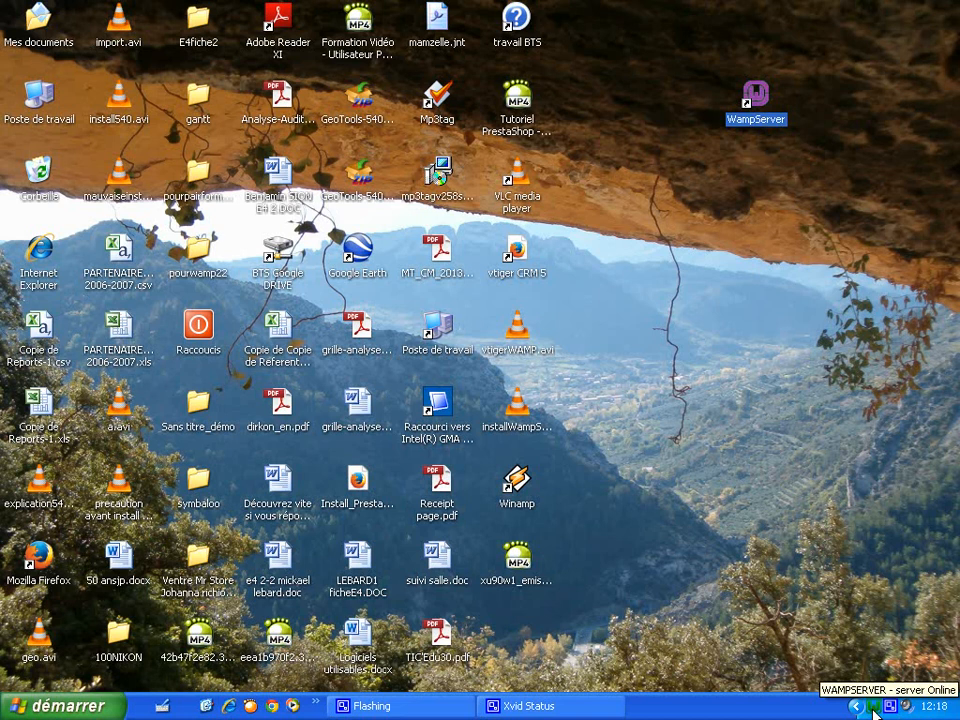
pyautogui.click(735, 520)
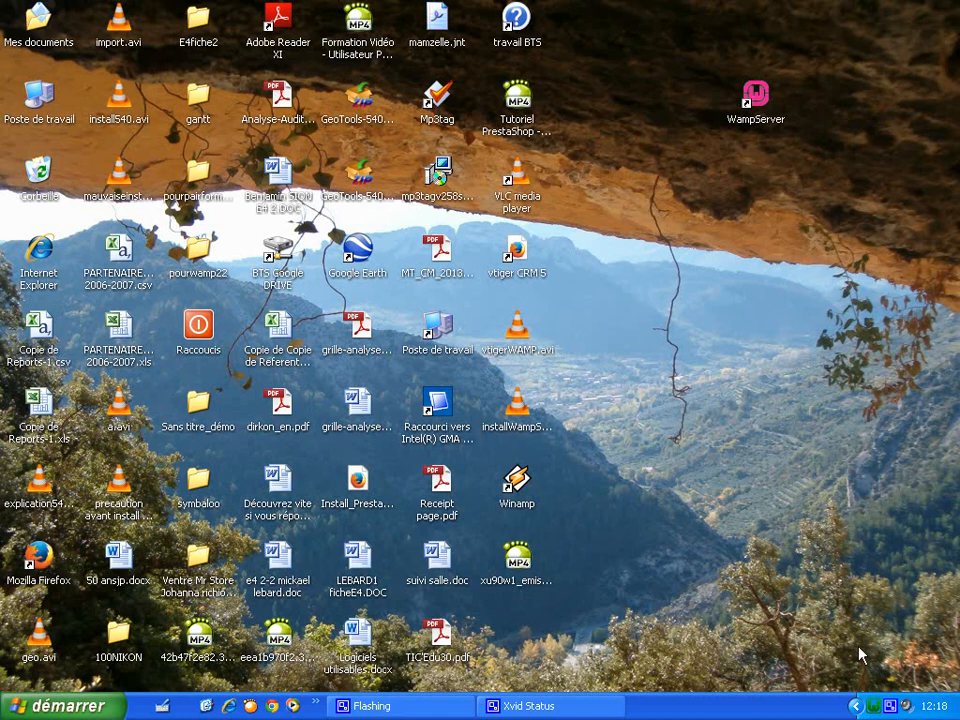
pyautogui.press('Return')
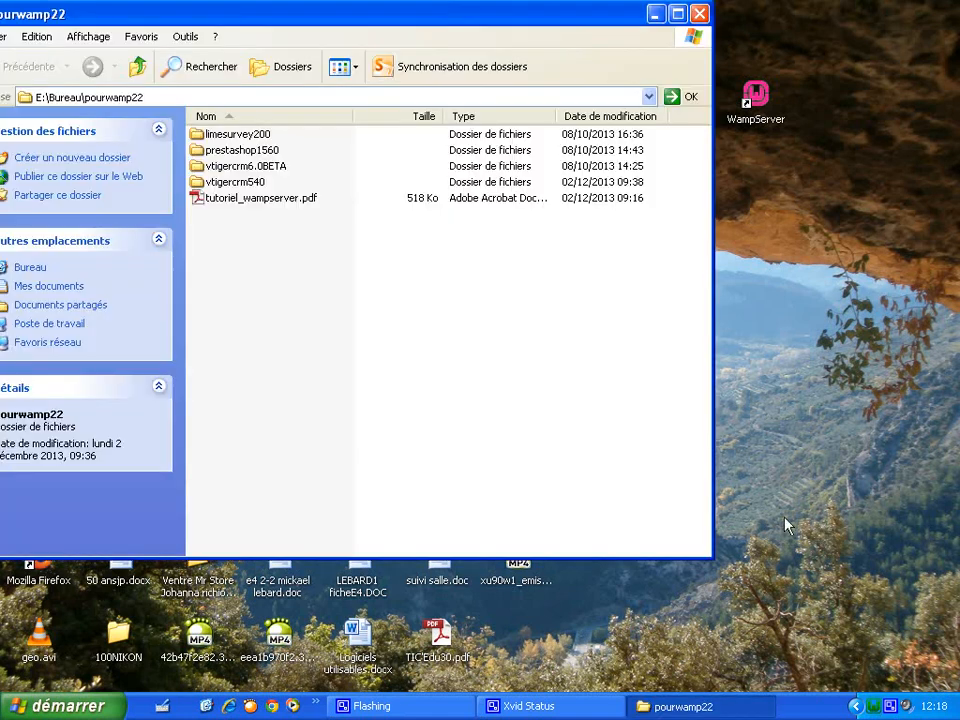
pyautogui.click(253, 185)
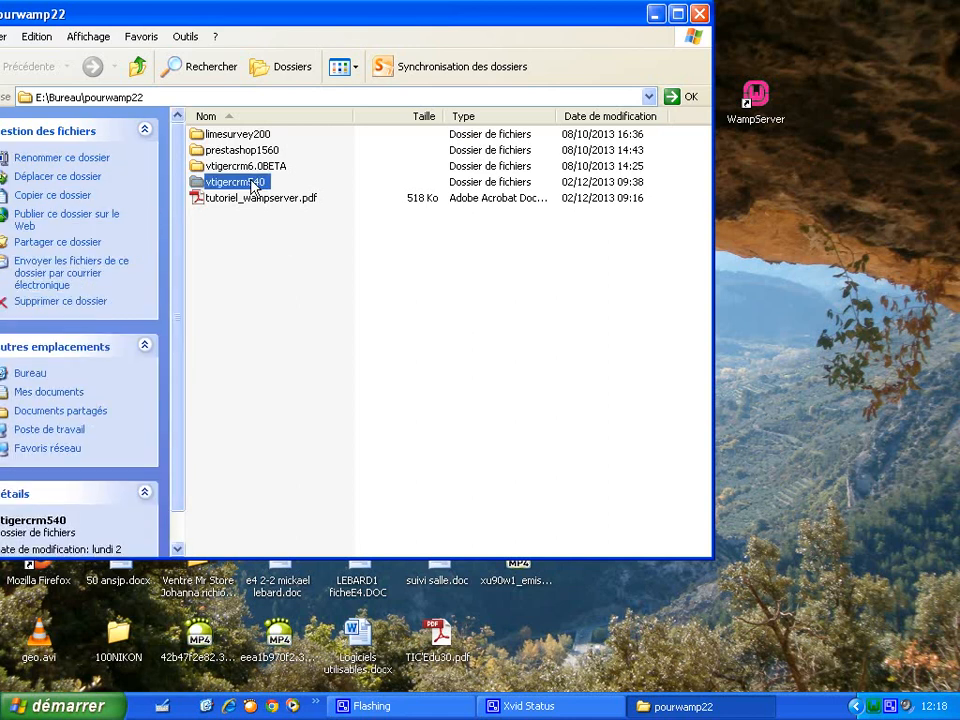
pyautogui.click(251, 285)
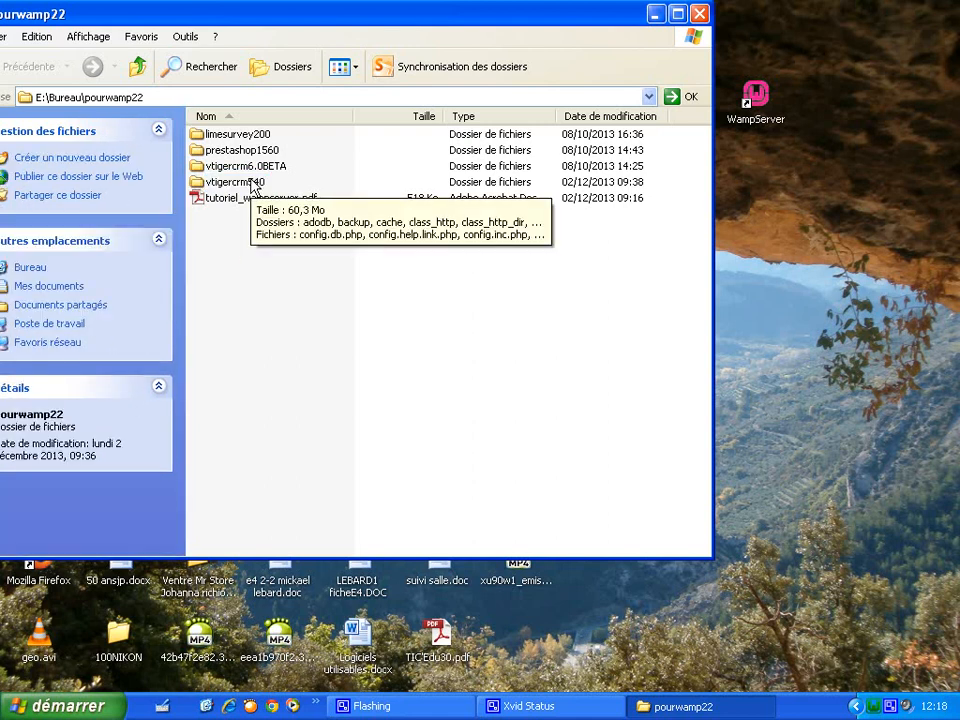
pyautogui.doubleClick(253, 185)
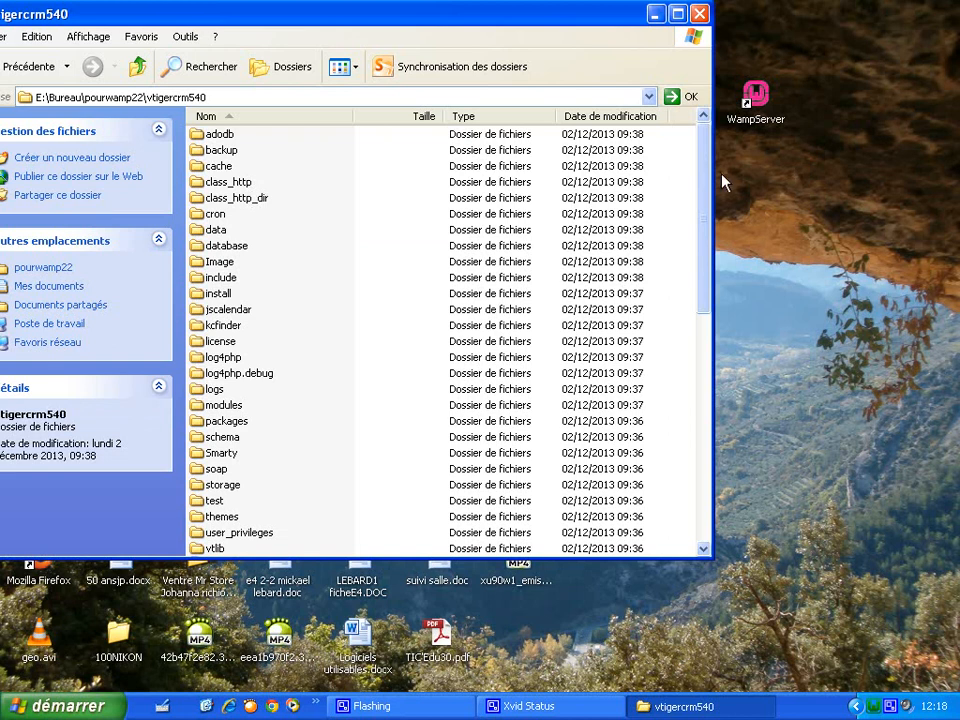
# - Go back up to pourwamp22 and copy the vtigercrm540 folder to the clipboard
pyautogui.moveTo(711, 178); pyautogui.dragTo(694, 165)
pyautogui.click(137, 67)
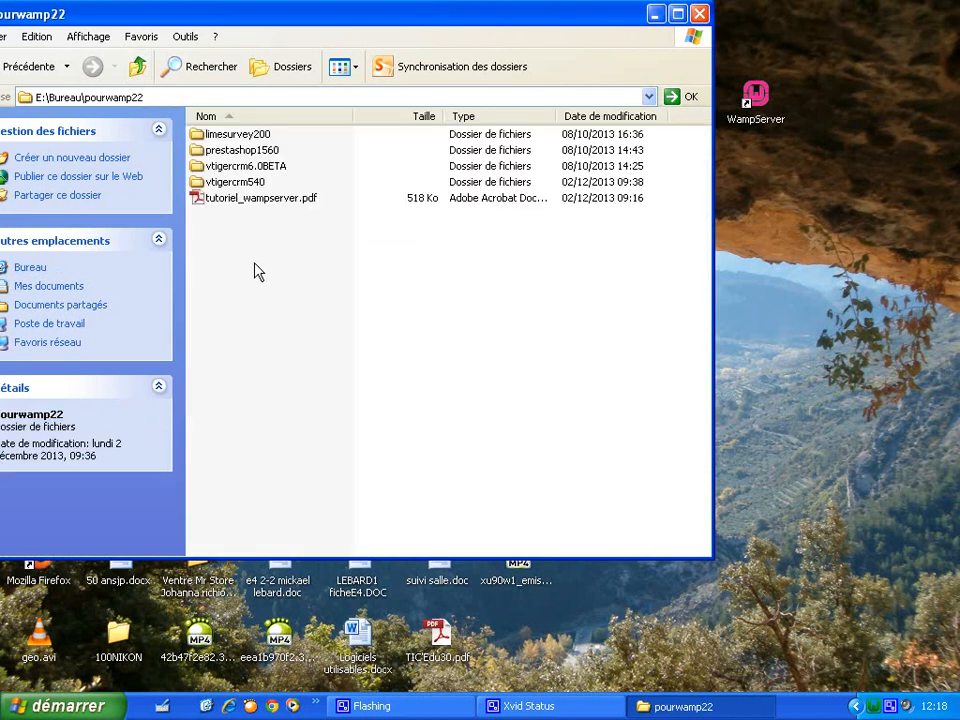
pyautogui.click(243, 186)
pyautogui.rightClick(244, 188)
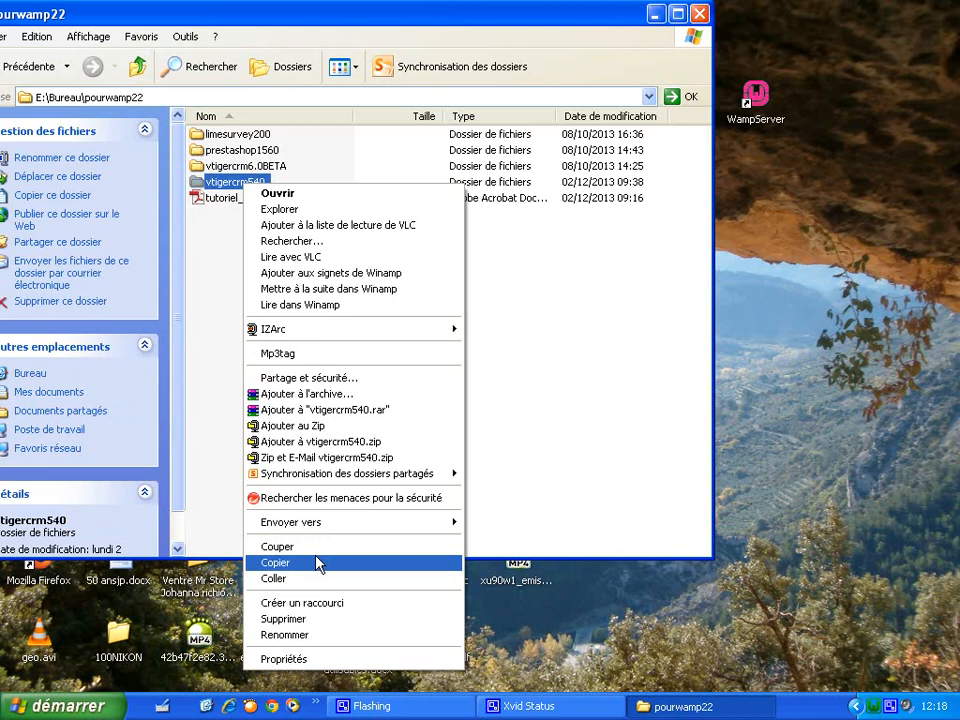
pyautogui.click(318, 565)
pyautogui.click(254, 244)
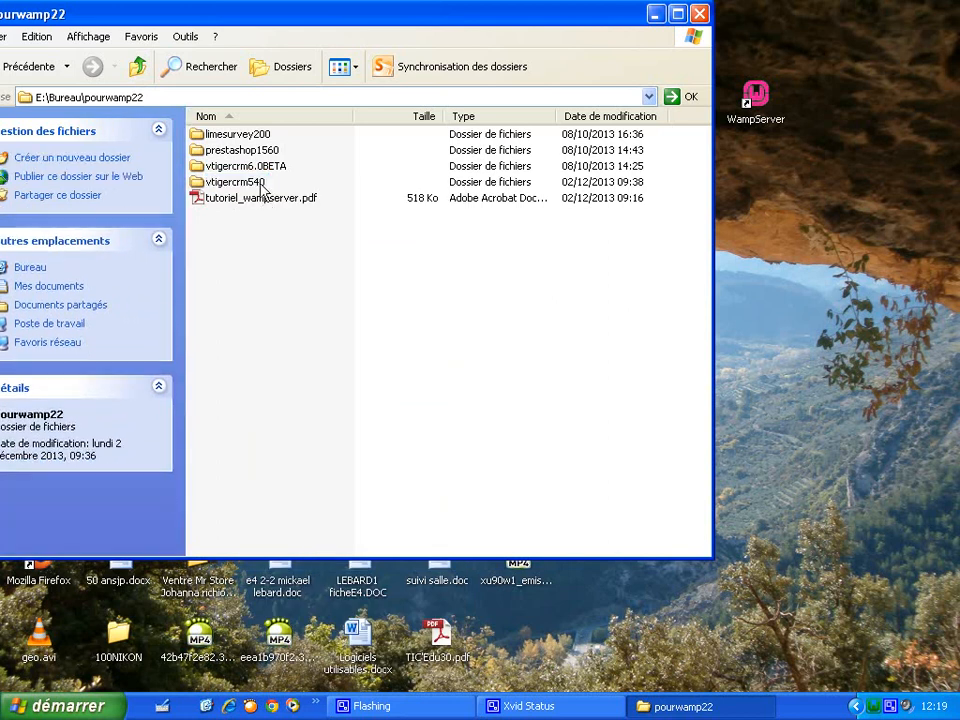
pyautogui.click(874, 706)
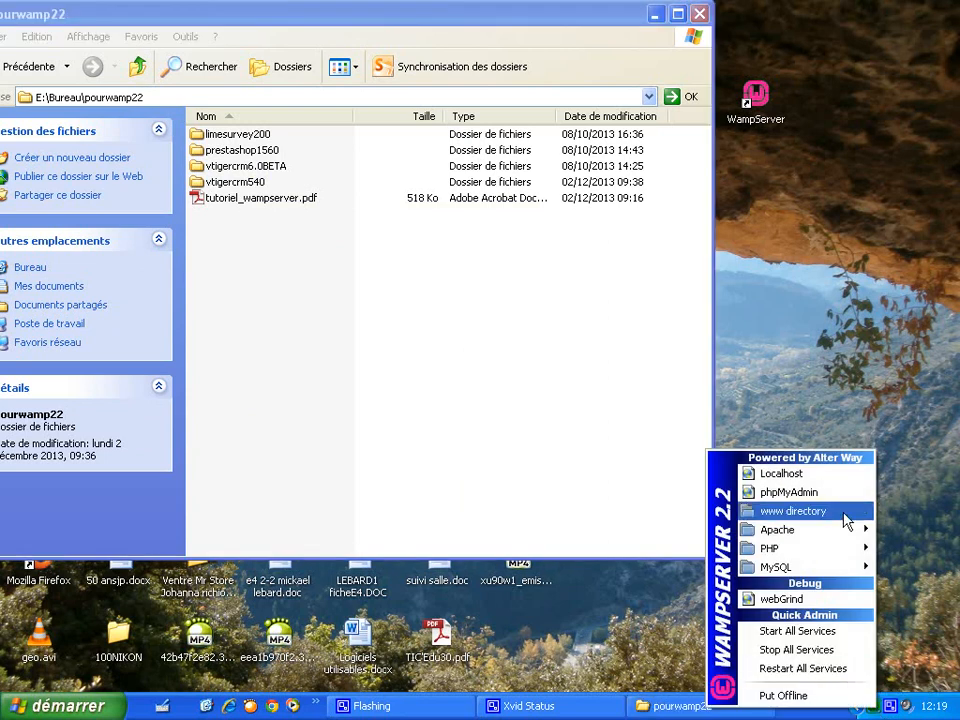
# - Paste the copied vtigercrm540 folder into C:\wamp\www, opened from WampServer's www directory
pyautogui.click(846, 521)
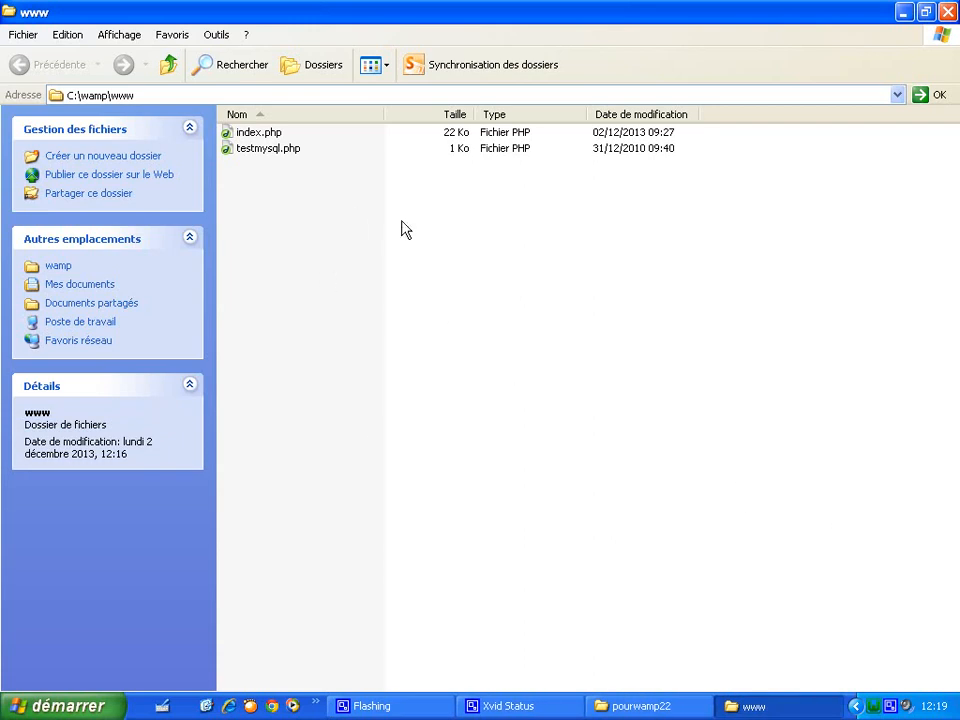
pyautogui.rightClick(347, 221)
pyautogui.click(418, 322)
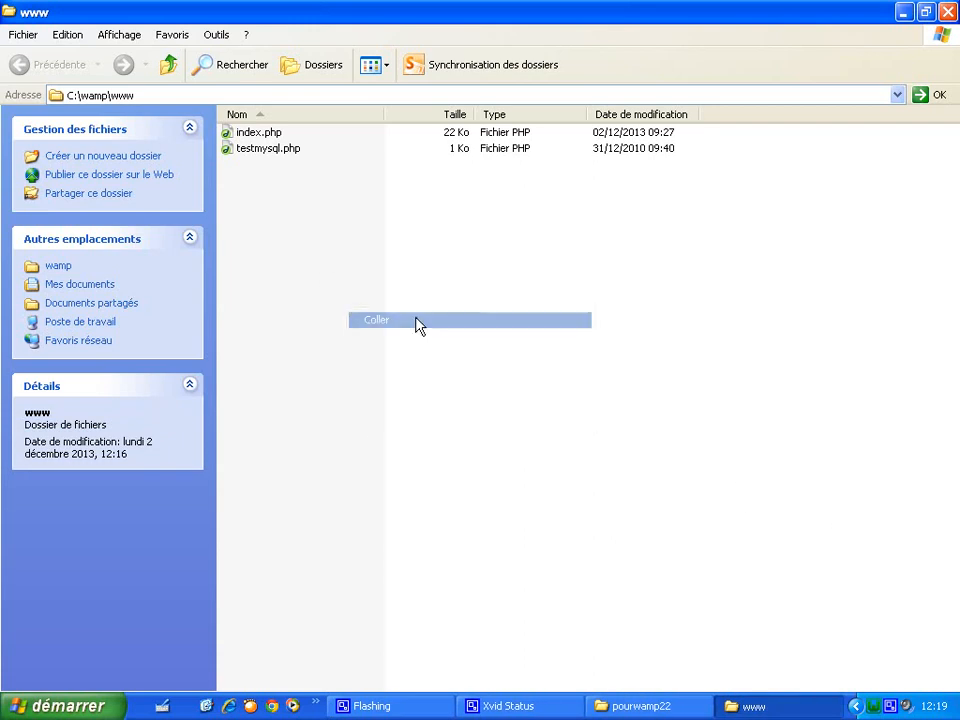
pyautogui.moveTo(279, 73); pyautogui.dragTo(560, 257)
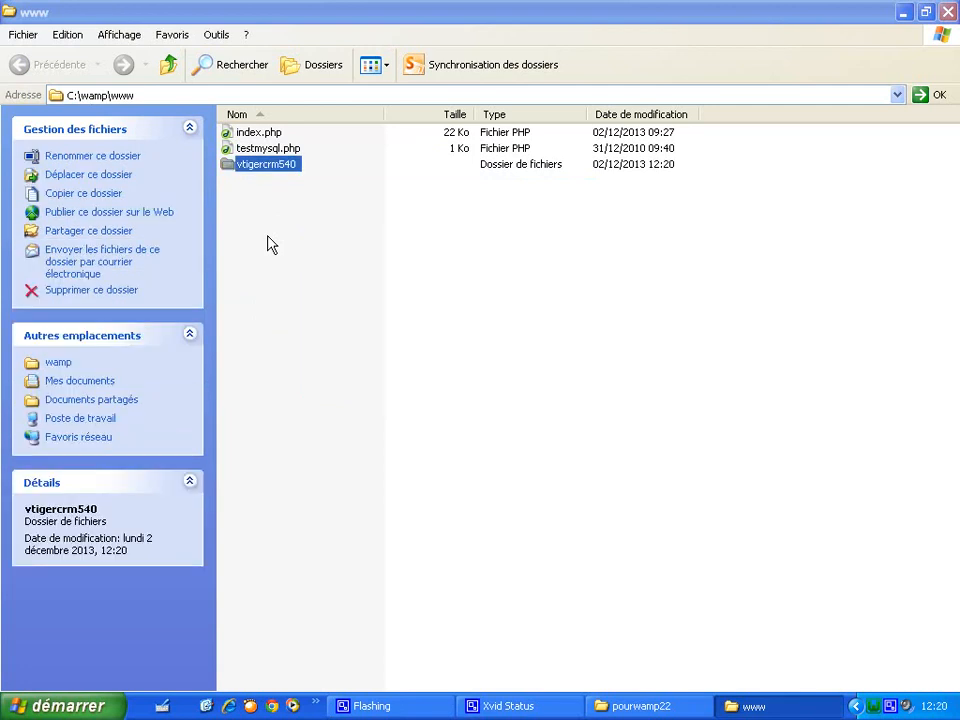
pyautogui.click(280, 262)
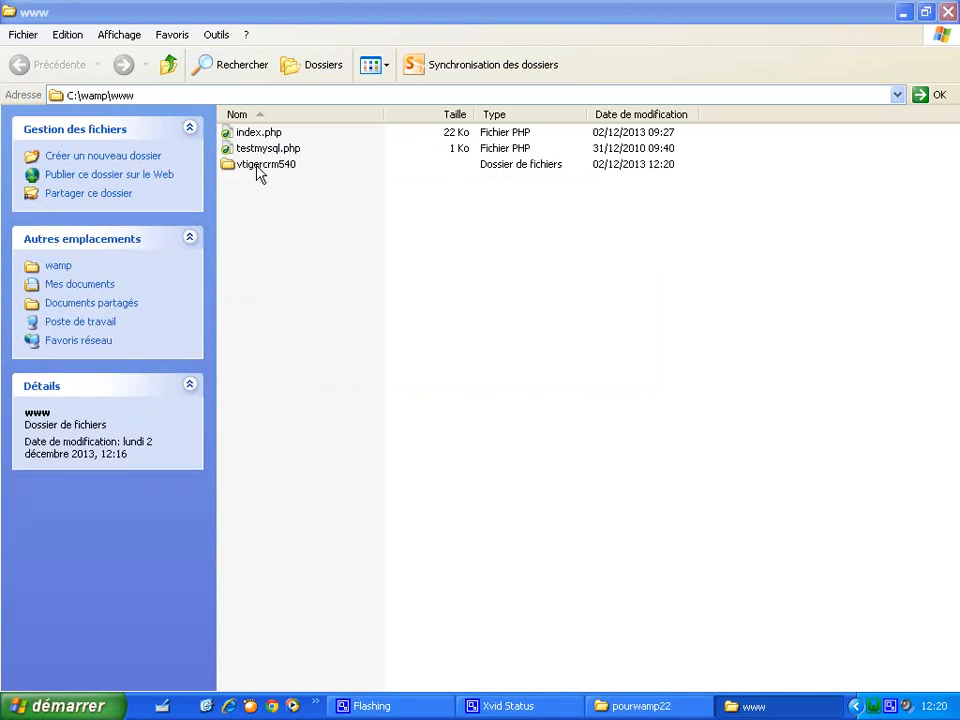
pyautogui.click(258, 170)
# - Rename the pasted vtigercrm540 folder in C:\wamp\www to 'entreprise1'
pyautogui.rightClick(258, 170)
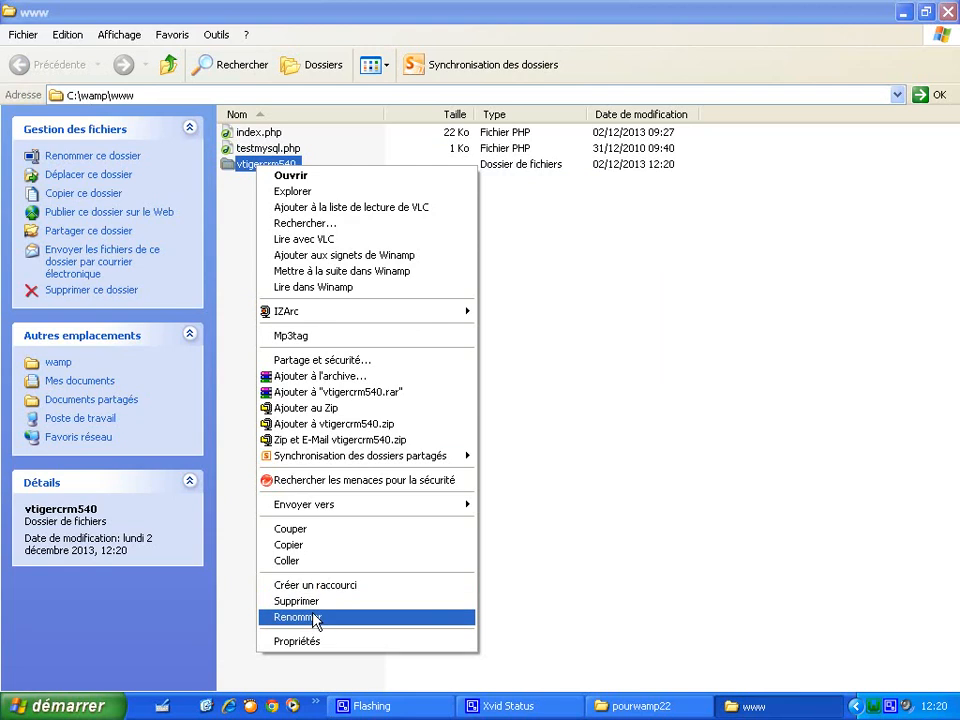
pyautogui.click(316, 618)
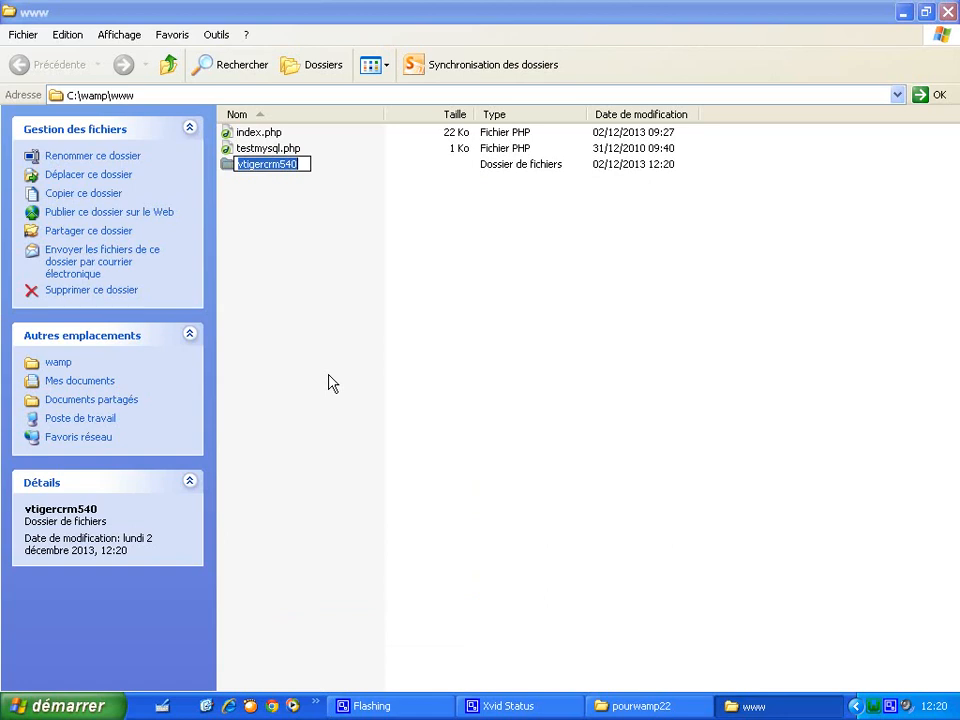
pyautogui.write('entrepr')
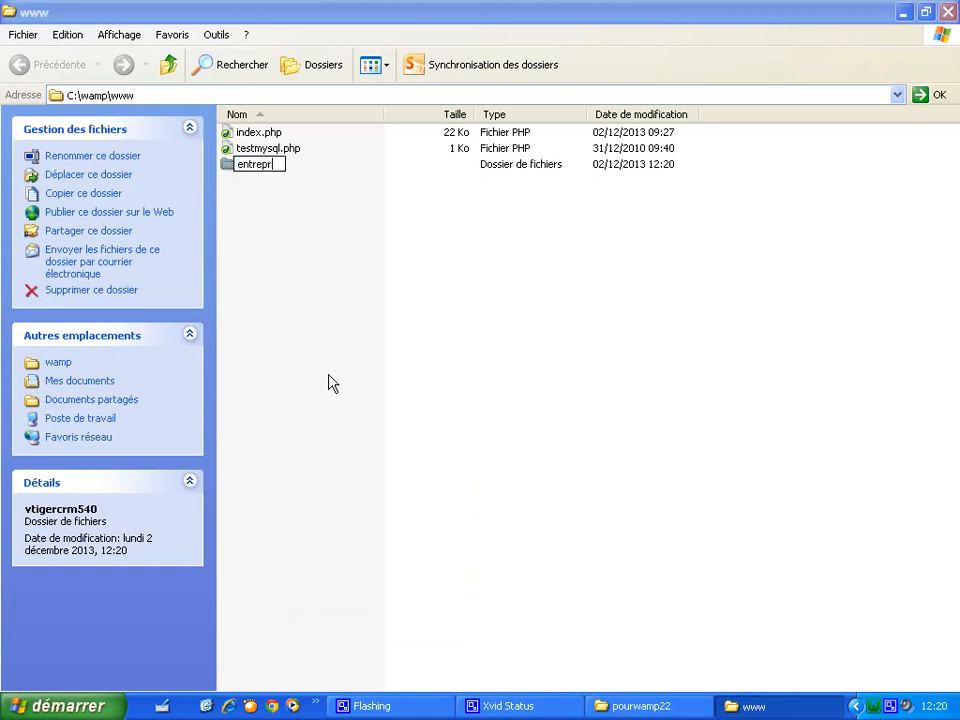
pyautogui.write('ise1')
pyautogui.click(333, 384)
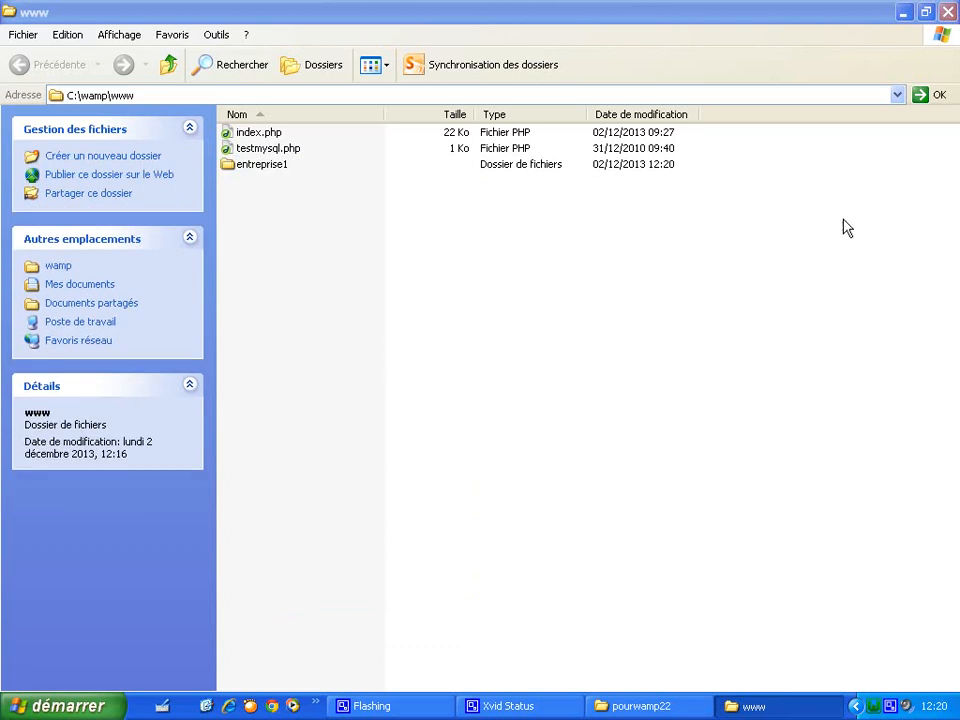
# - Open WampServer's Localhost page and launch entreprise1 from the Vos Projets list
pyautogui.click(873, 707)
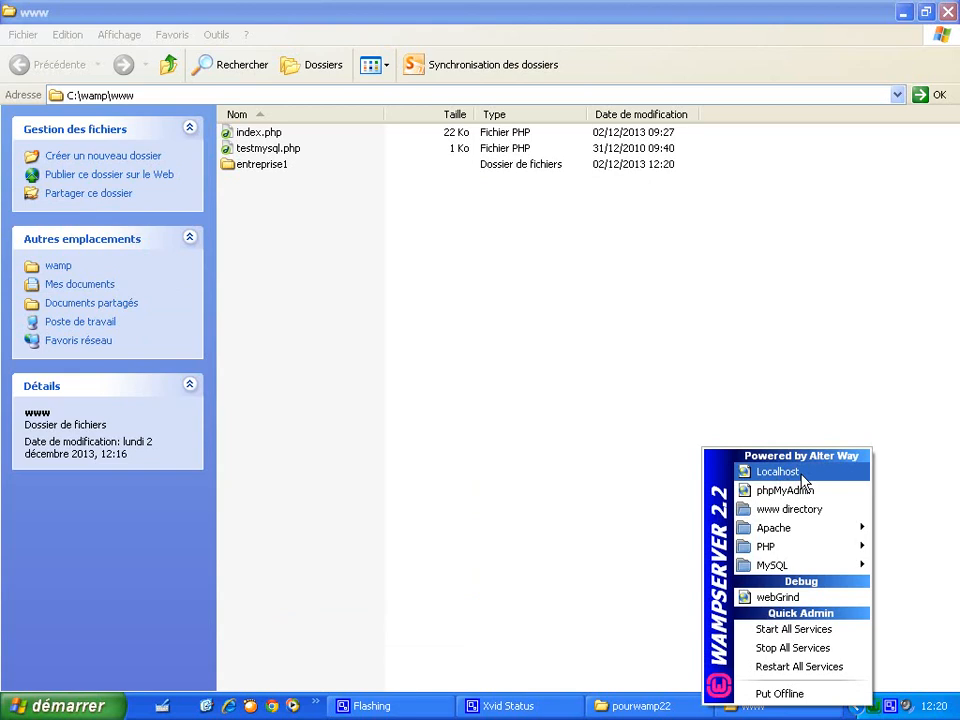
pyautogui.click(805, 482)
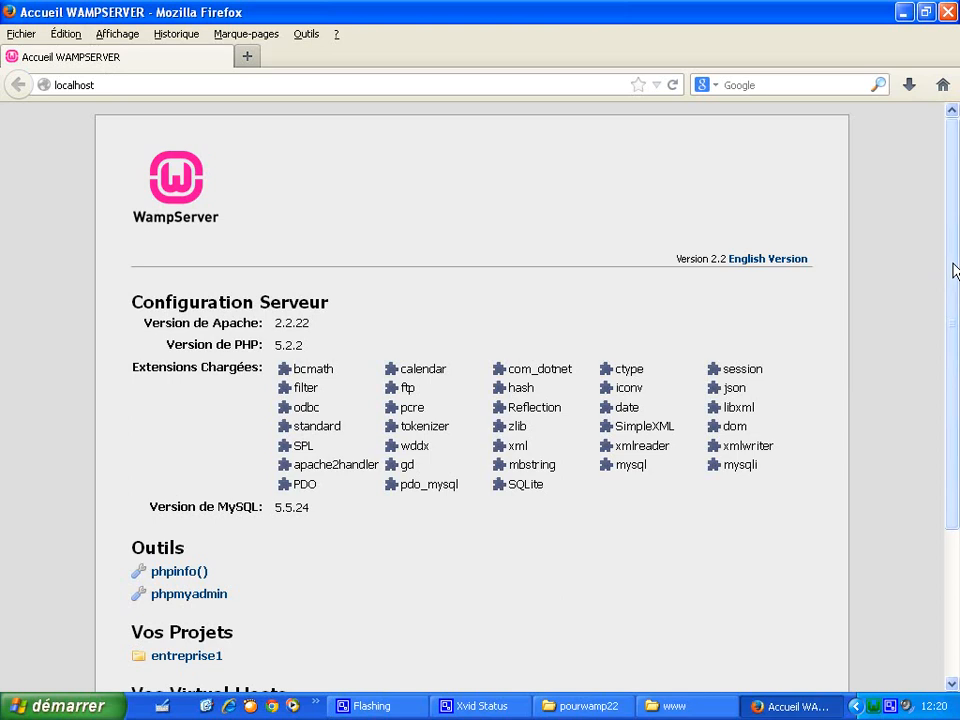
pyautogui.moveTo(953, 266); pyautogui.dragTo(953, 388)
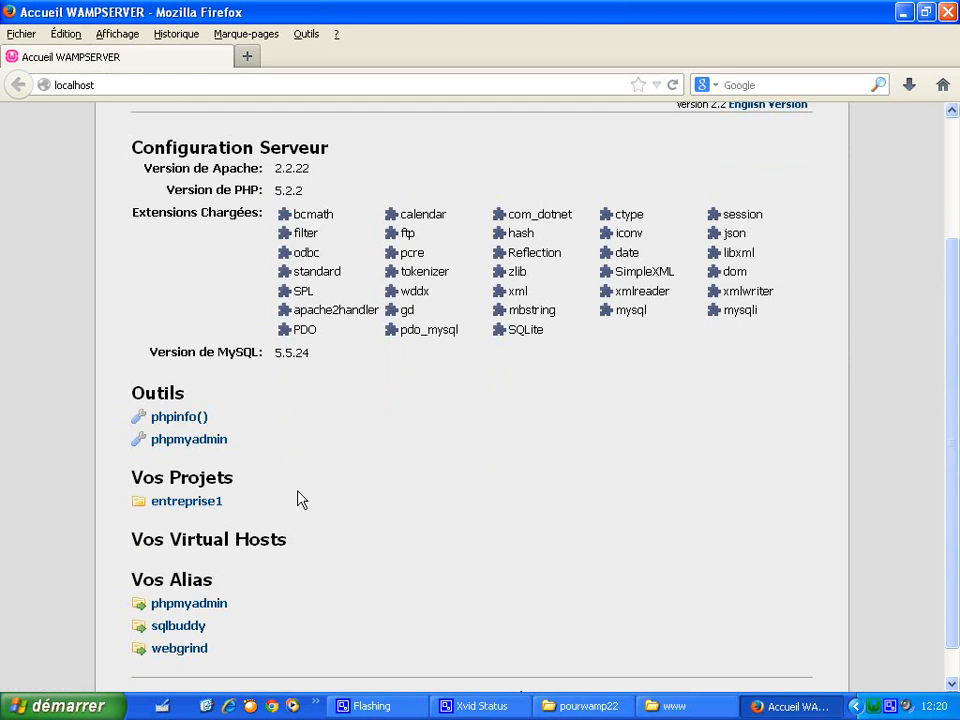
pyautogui.click(210, 504)
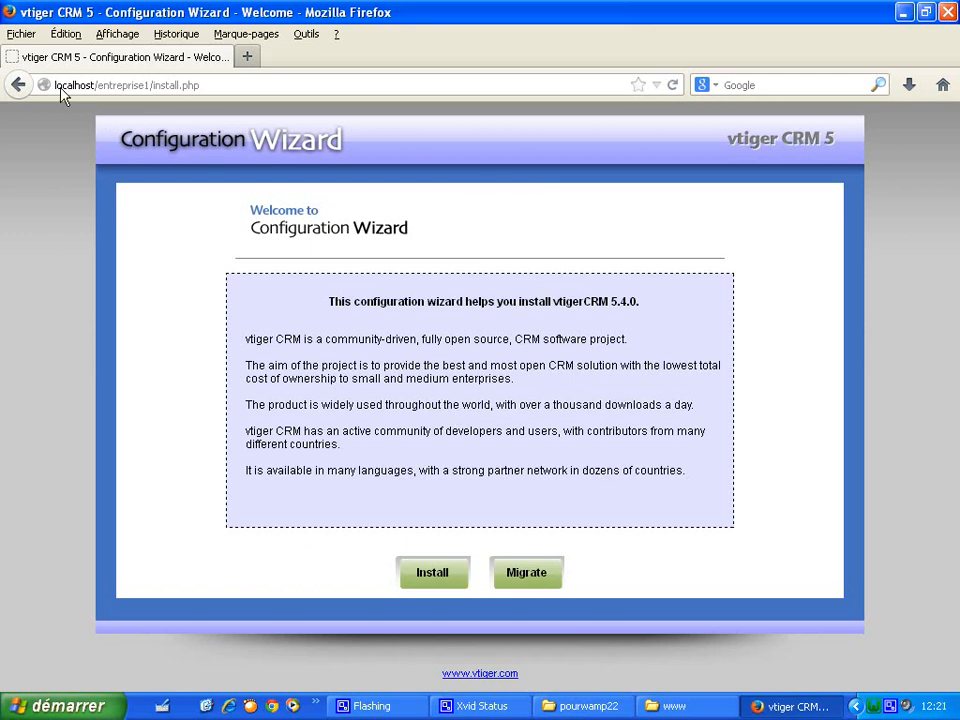
# - Start a fresh vtiger CRM installation and accept the public licence
pyautogui.moveTo(56, 88); pyautogui.dragTo(152, 86)
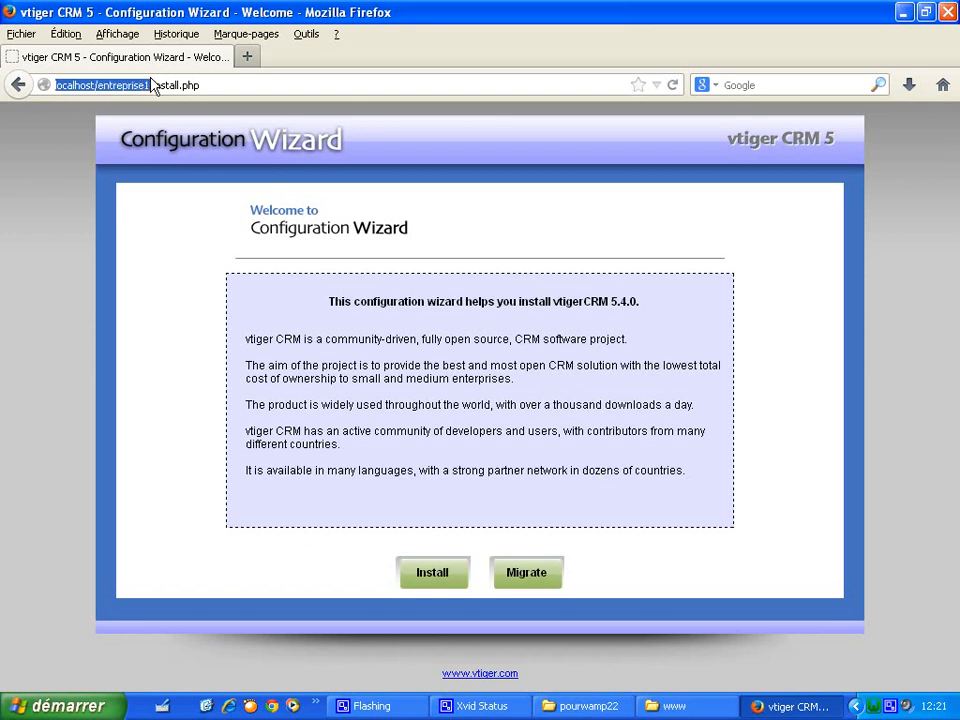
pyautogui.click(368, 112)
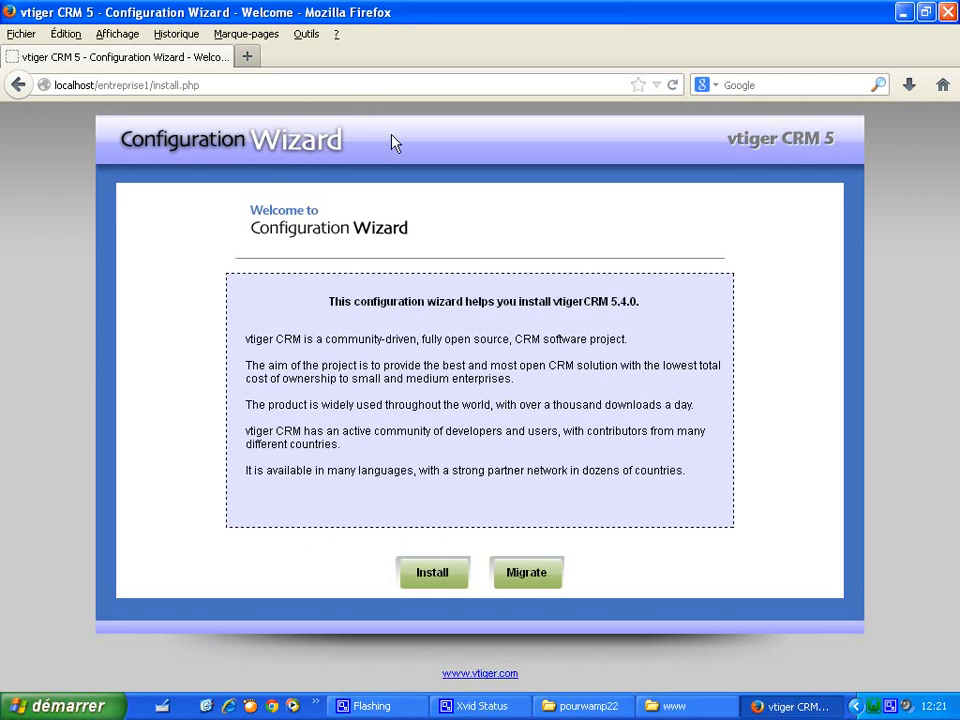
pyautogui.click(463, 575)
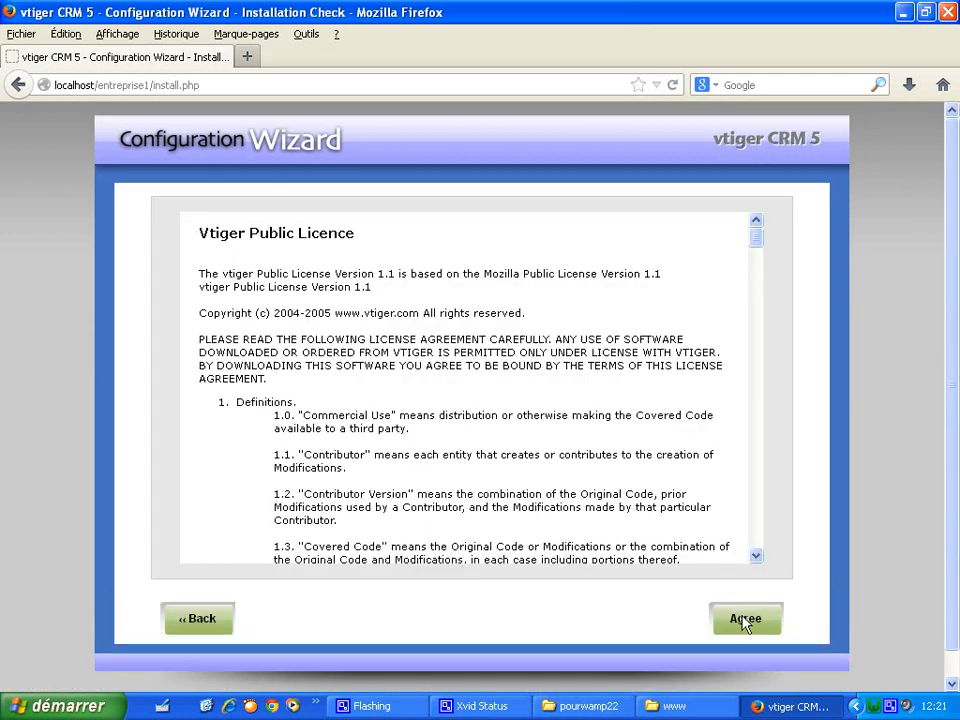
pyautogui.click(744, 621)
# - Continue past the Pre Installation Check, accepting the PHP settings warning
pyautogui.moveTo(955, 277); pyautogui.dragTo(954, 349)
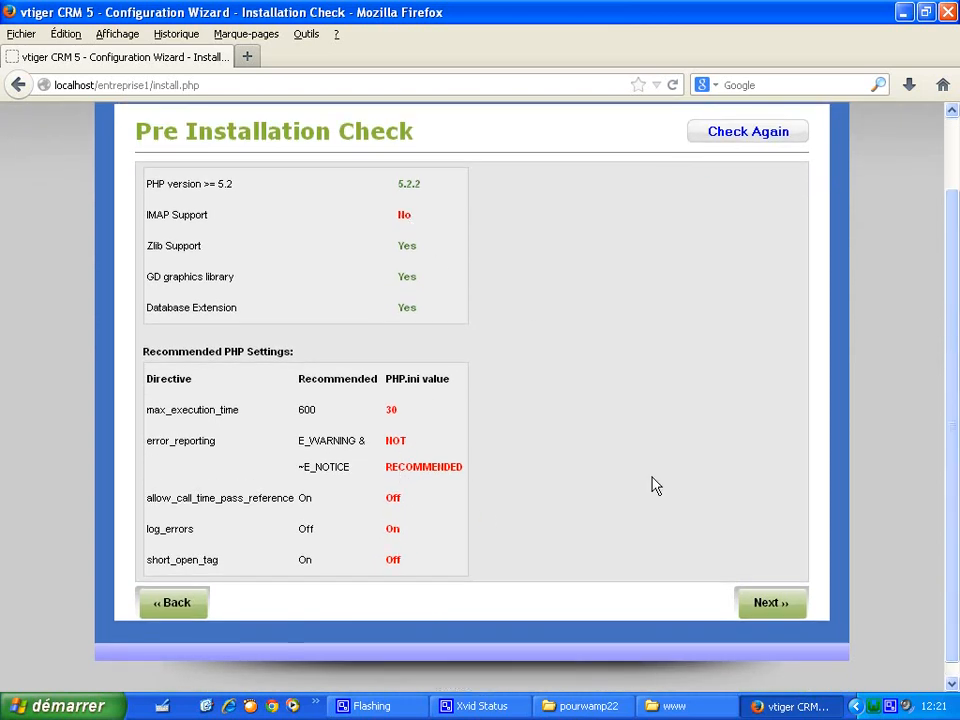
pyautogui.moveTo(954, 497); pyautogui.dragTo(954, 486)
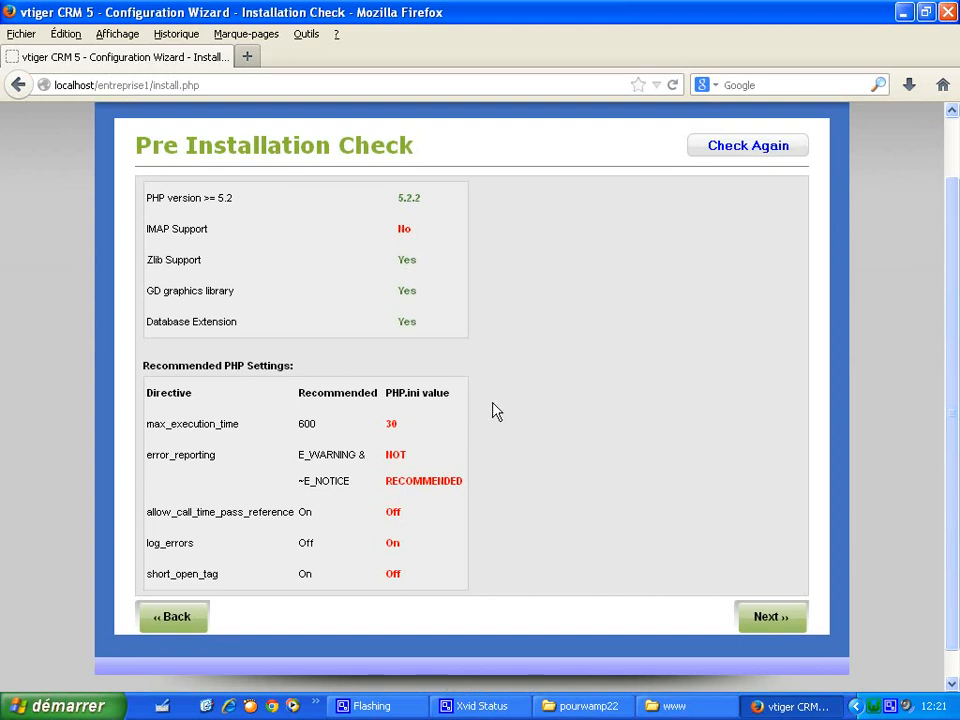
pyautogui.click(786, 627)
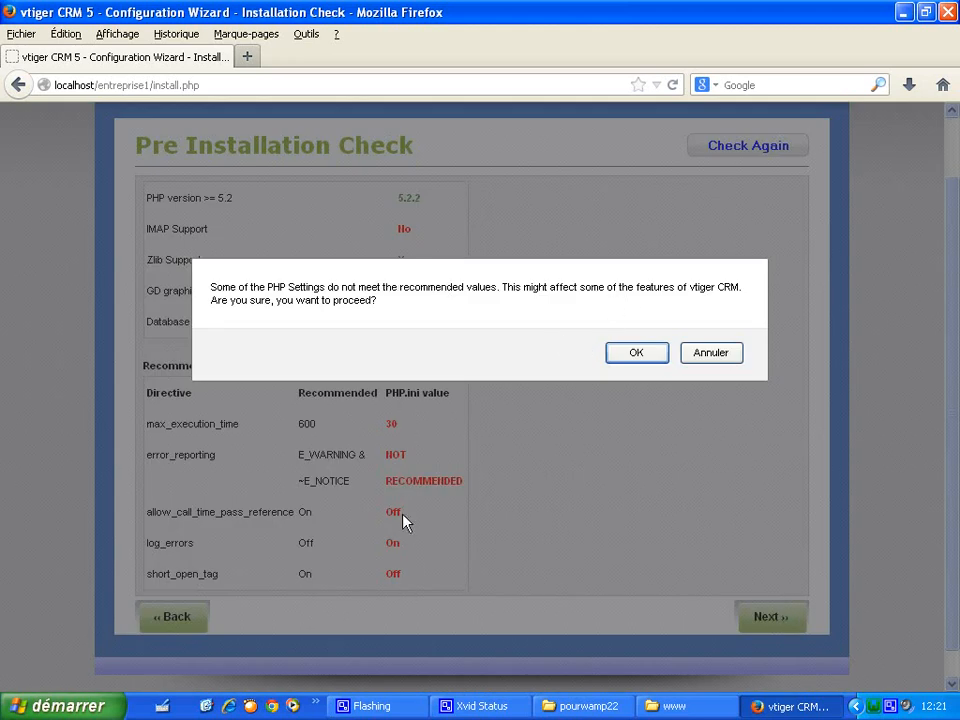
pyautogui.click(621, 356)
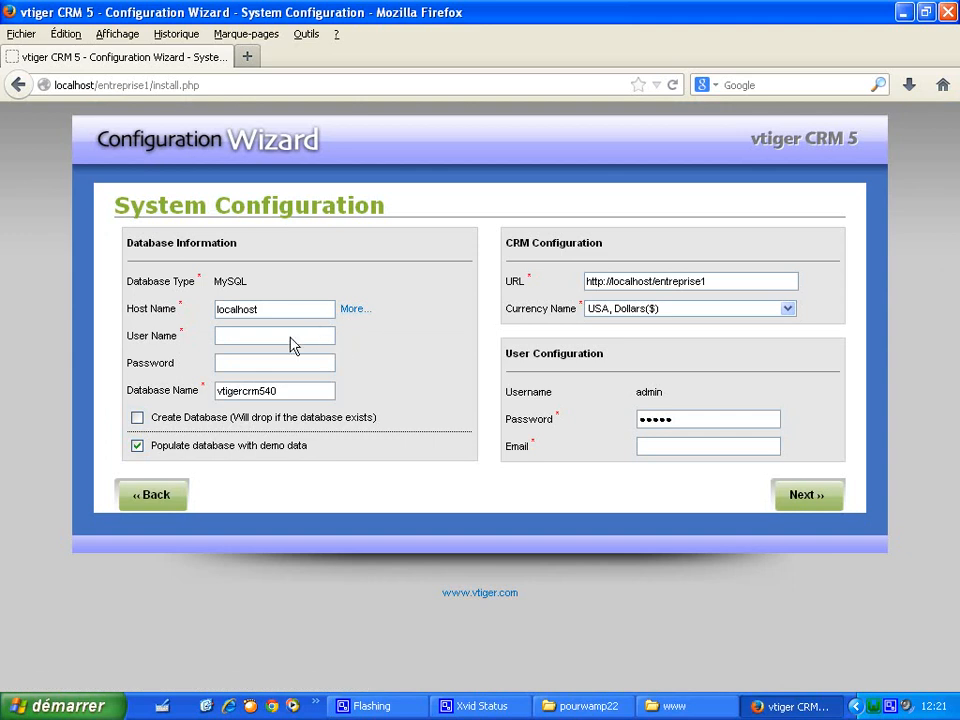
# - Set the database user name to root and the database name to entreprise1
pyautogui.write('root')
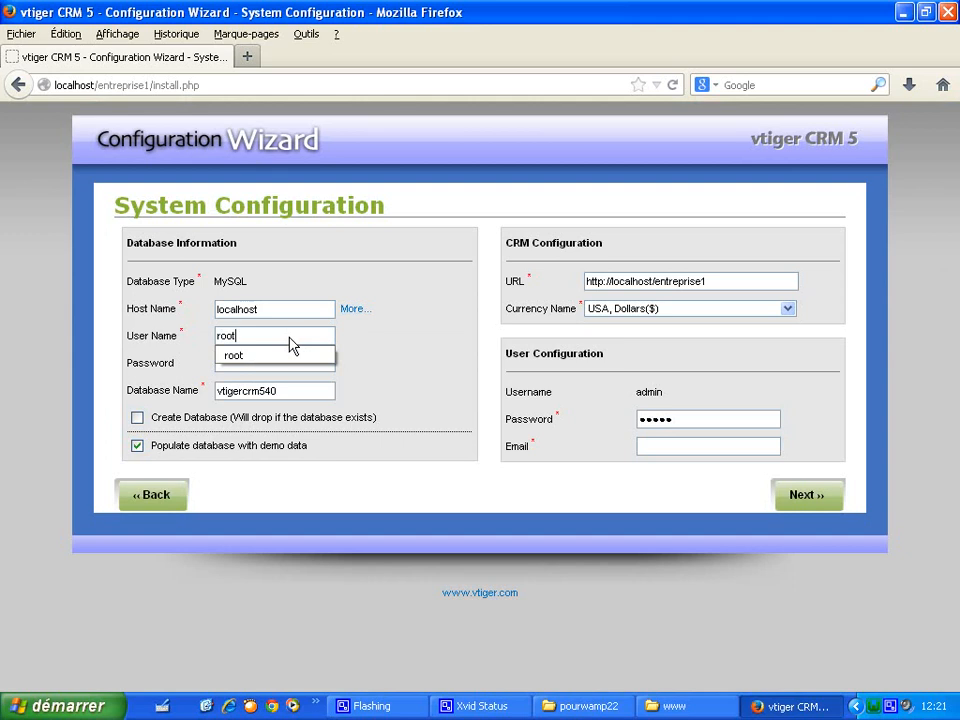
pyautogui.click(288, 358)
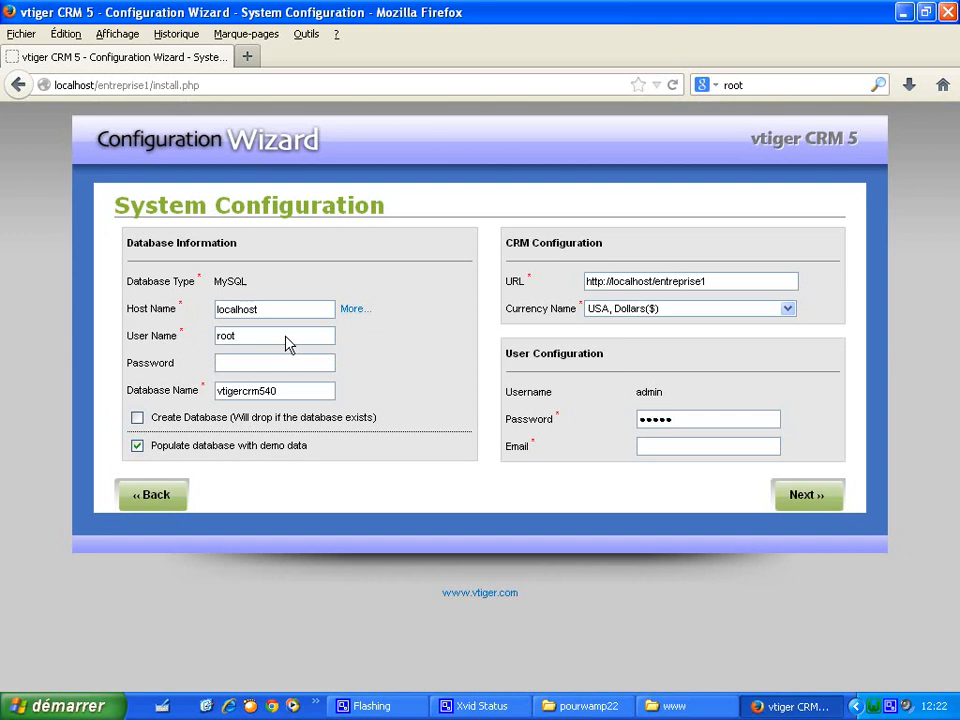
pyautogui.click(278, 370)
pyautogui.moveTo(296, 396); pyautogui.dragTo(242, 394)
pyautogui.press('BackSpace')
pyautogui.press('BackSpace')
pyautogui.write('entreprise')
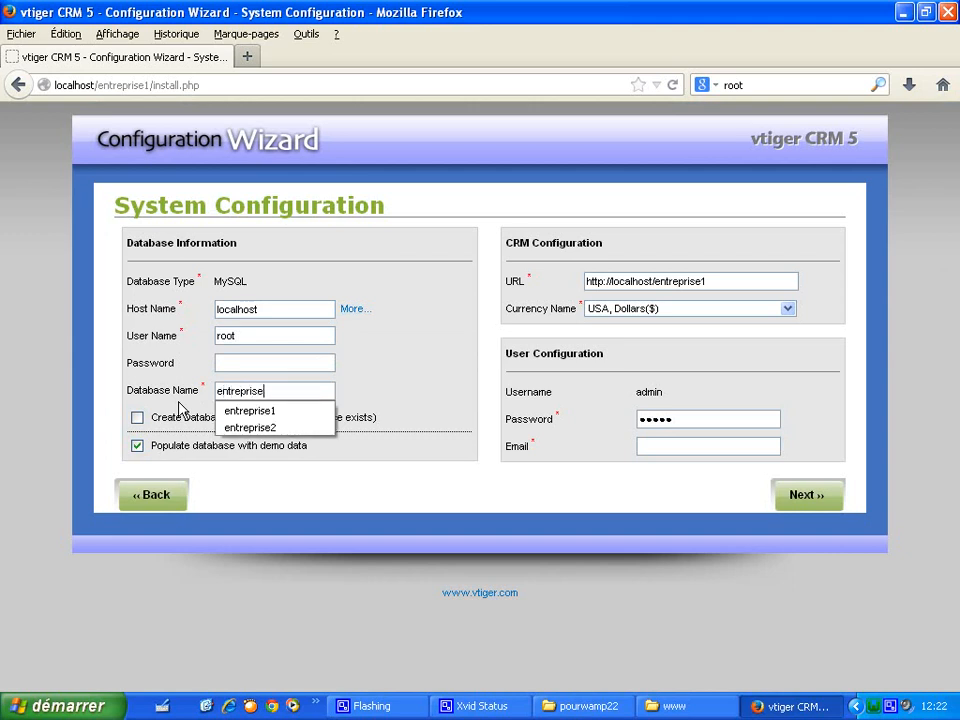
pyautogui.write('1')
pyautogui.click(235, 410)
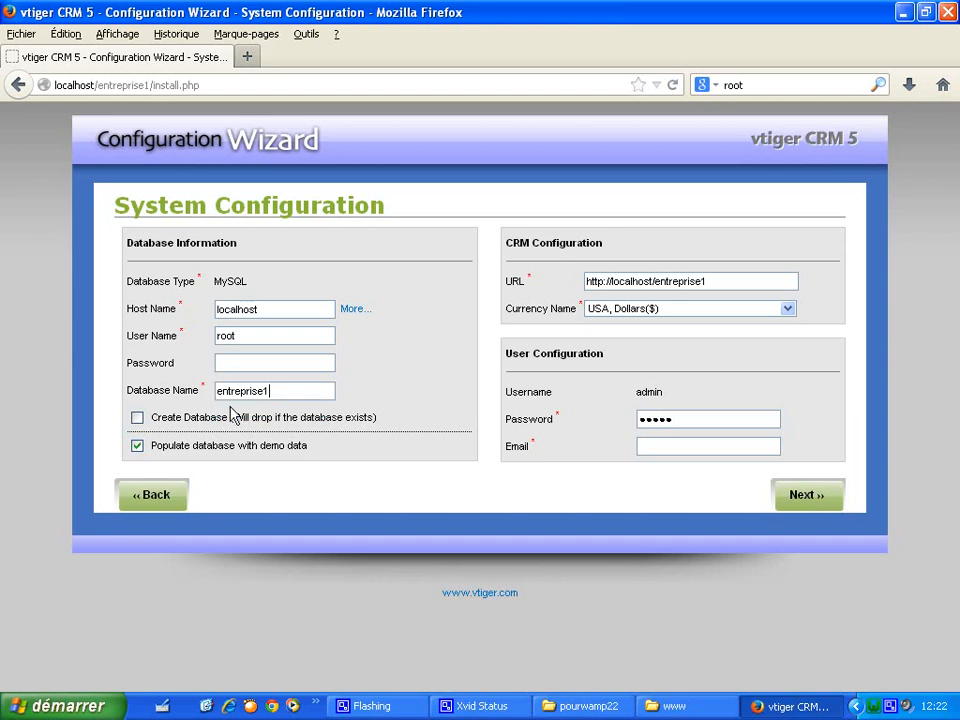
# - Tick Create Database with root as Root User Name, and untick demo data
pyautogui.click(137, 418)
pyautogui.click(232, 446)
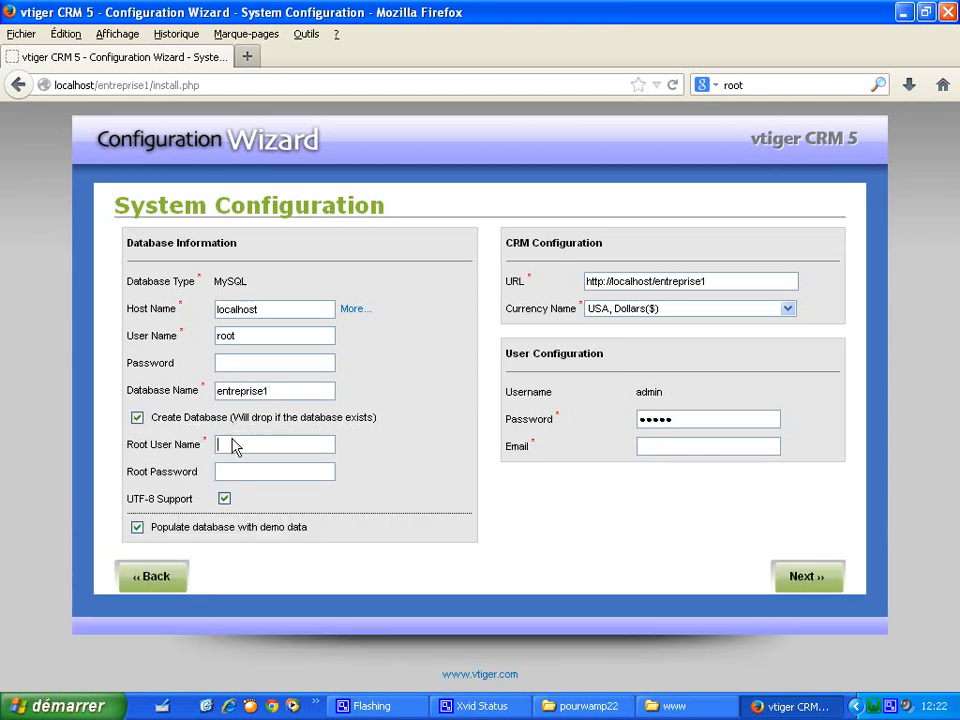
pyautogui.write('root')
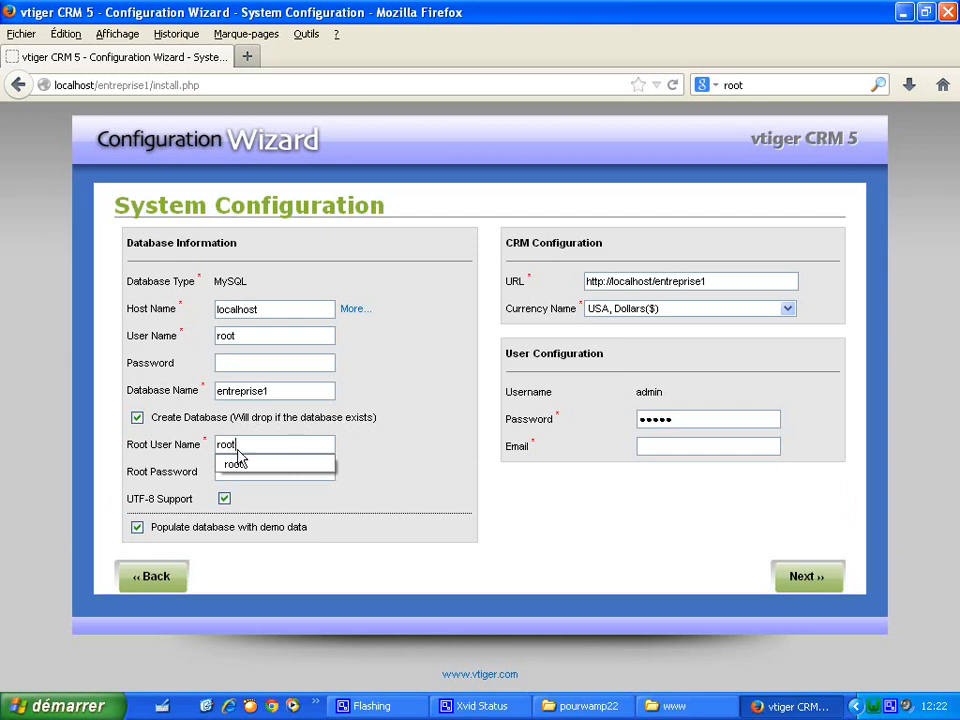
pyautogui.click(240, 465)
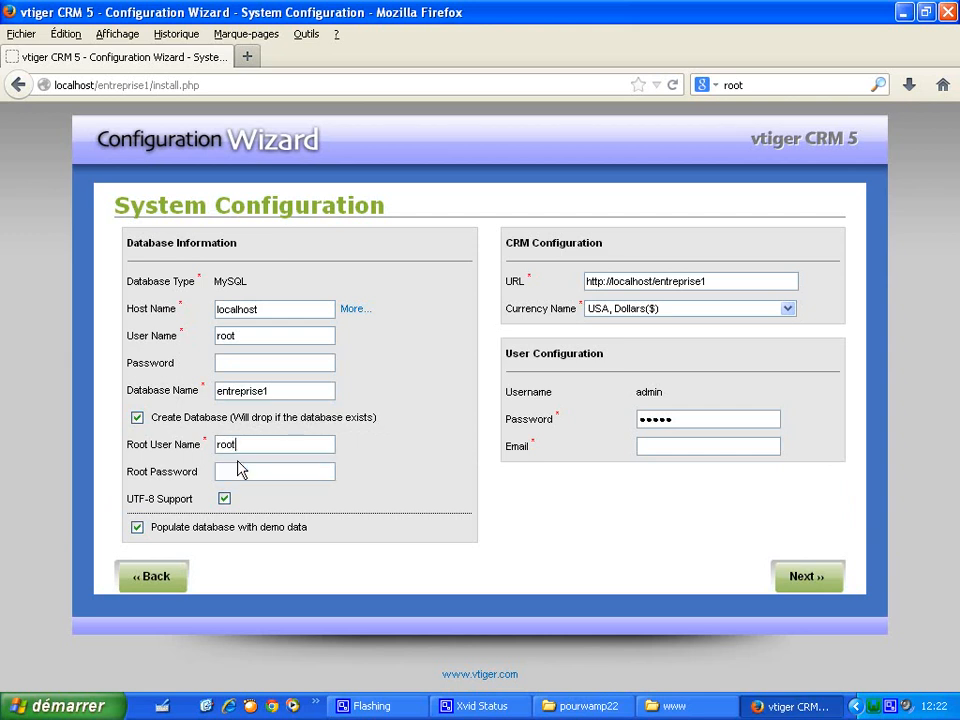
pyautogui.click(137, 527)
pyautogui.click(137, 528)
# - Keep the site URL and choose Euro(€) as the CRM currency
pyautogui.moveTo(706, 281); pyautogui.dragTo(595, 289)
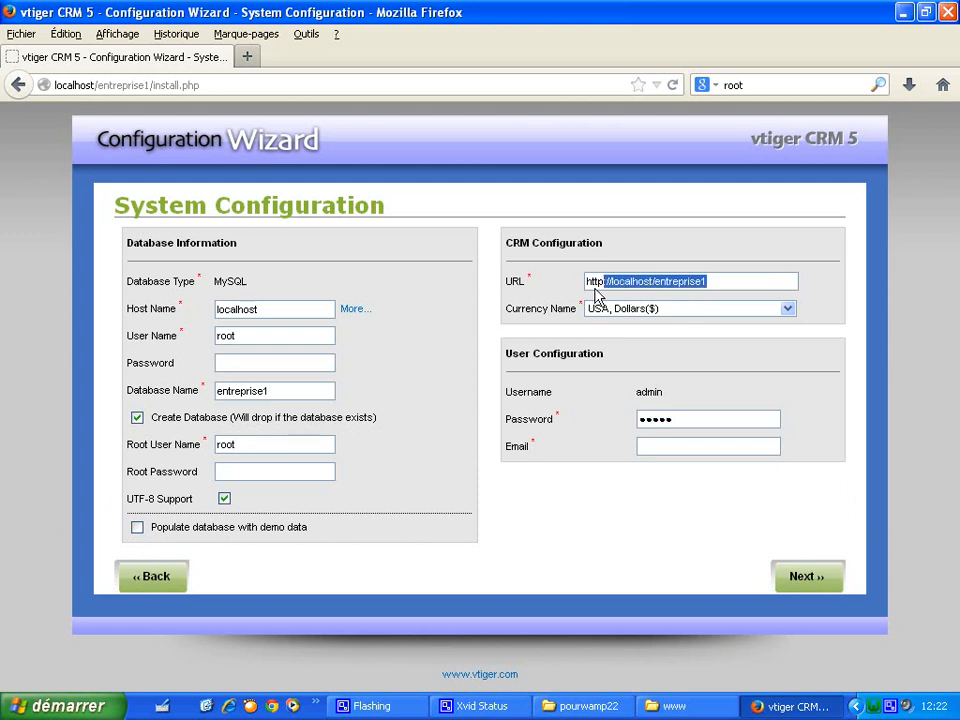
pyautogui.click(725, 286)
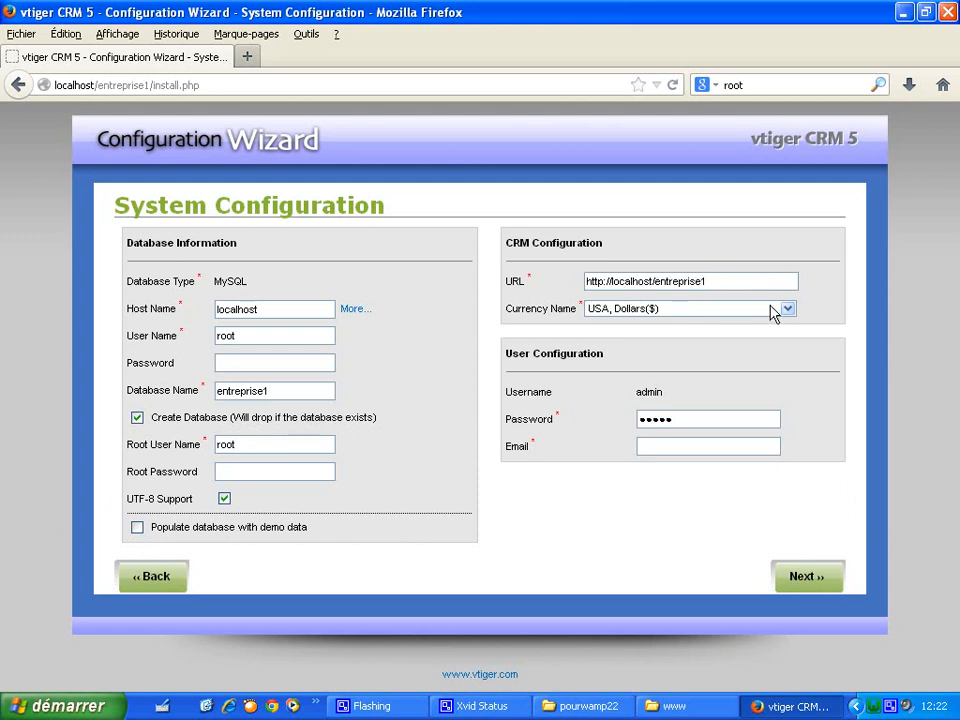
pyautogui.click(788, 308)
pyautogui.moveTo(790, 521); pyautogui.dragTo(791, 389)
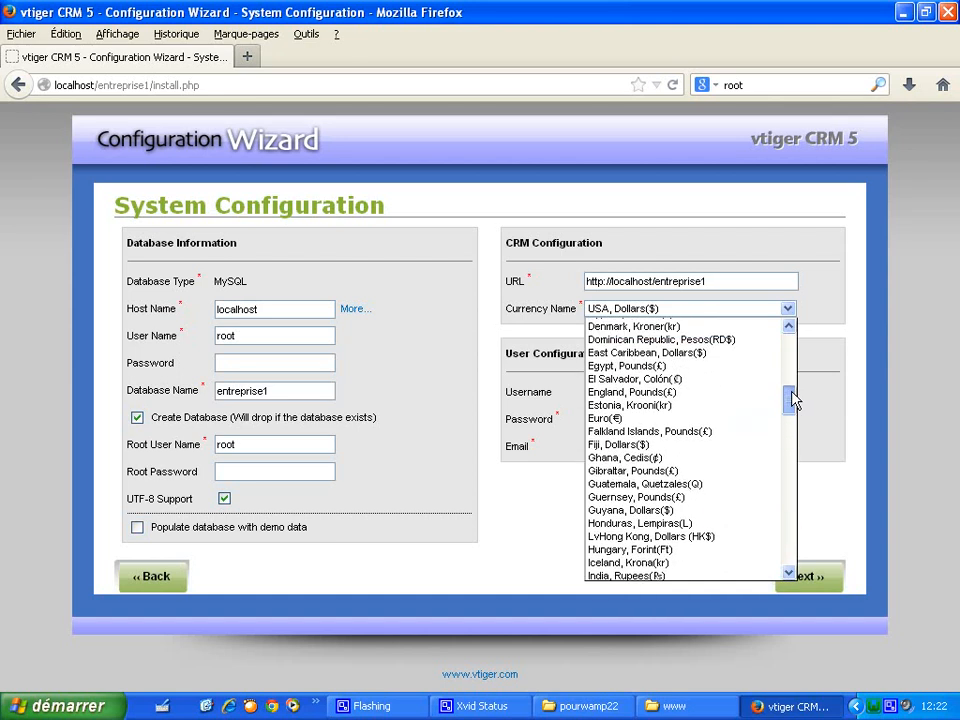
pyautogui.click(715, 420)
# - Fill in the admin password and e-mail, then submit the system configuration
pyautogui.moveTo(715, 427); pyautogui.dragTo(619, 431)
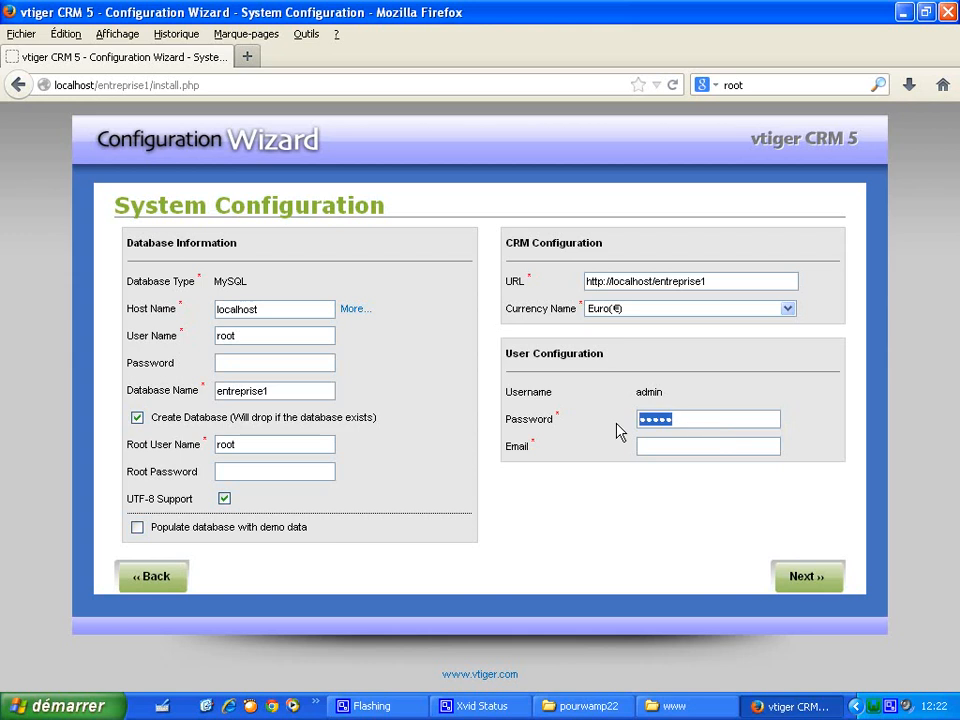
pyautogui.write('admin@')
pyautogui.write('a')
pyautogui.click(671, 468)
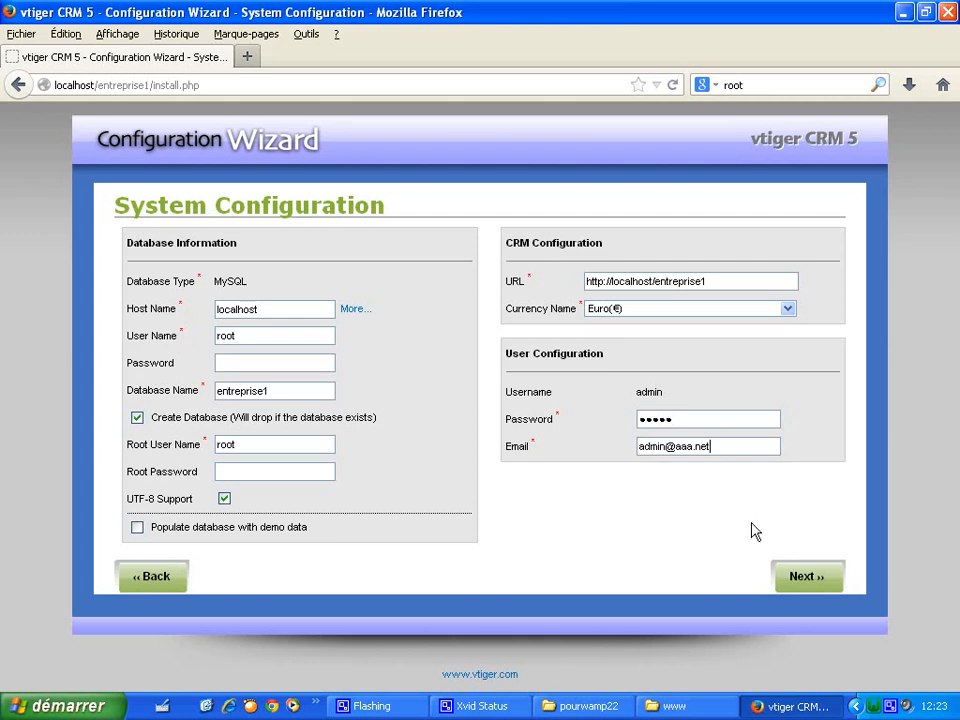
pyautogui.click(792, 588)
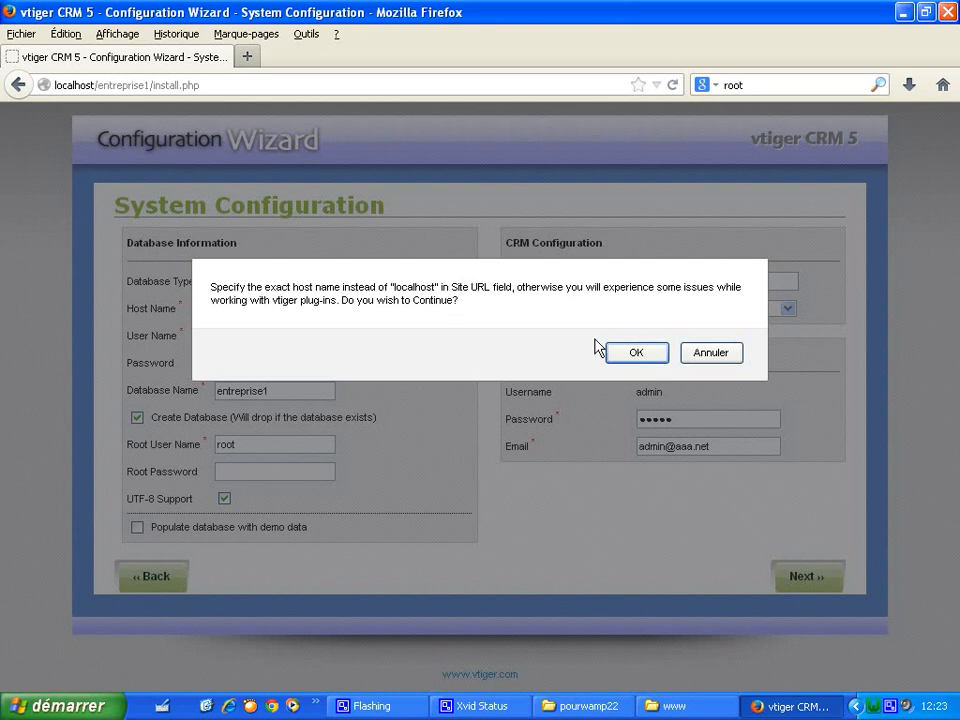
# - Accept the localhost warning, decline saving the password, and confirm the configuration settings
pyautogui.click(636, 353)
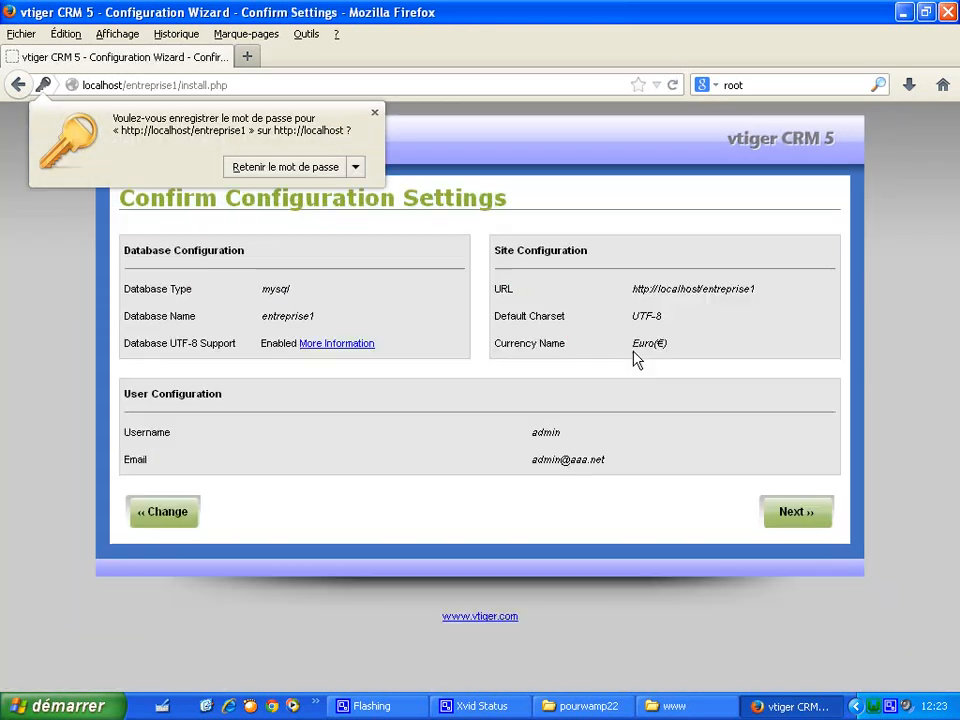
pyautogui.click(375, 114)
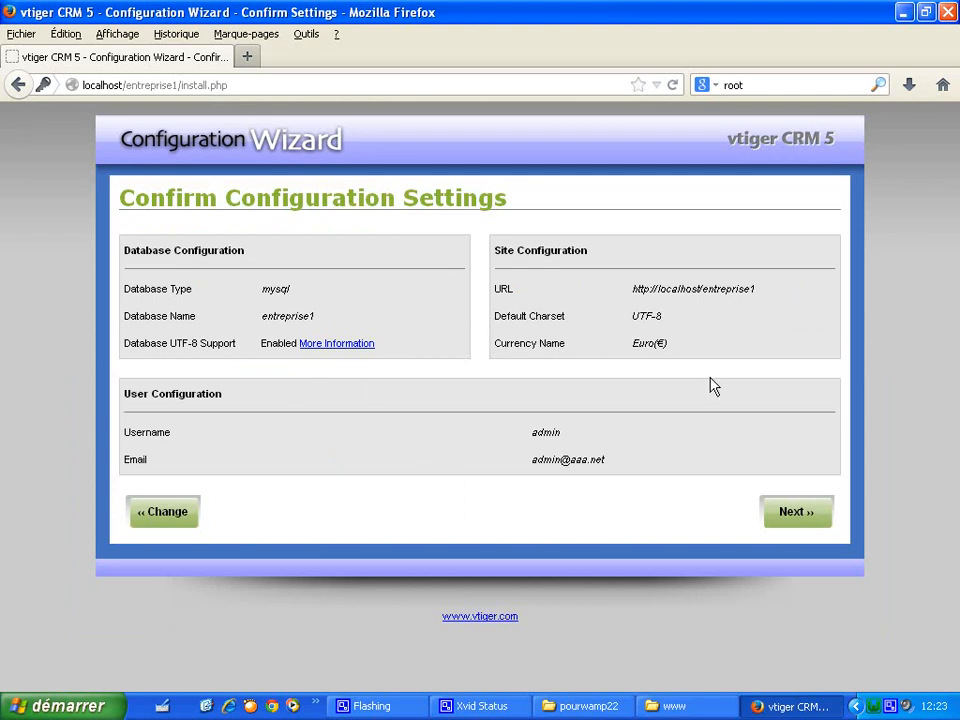
pyautogui.click(792, 516)
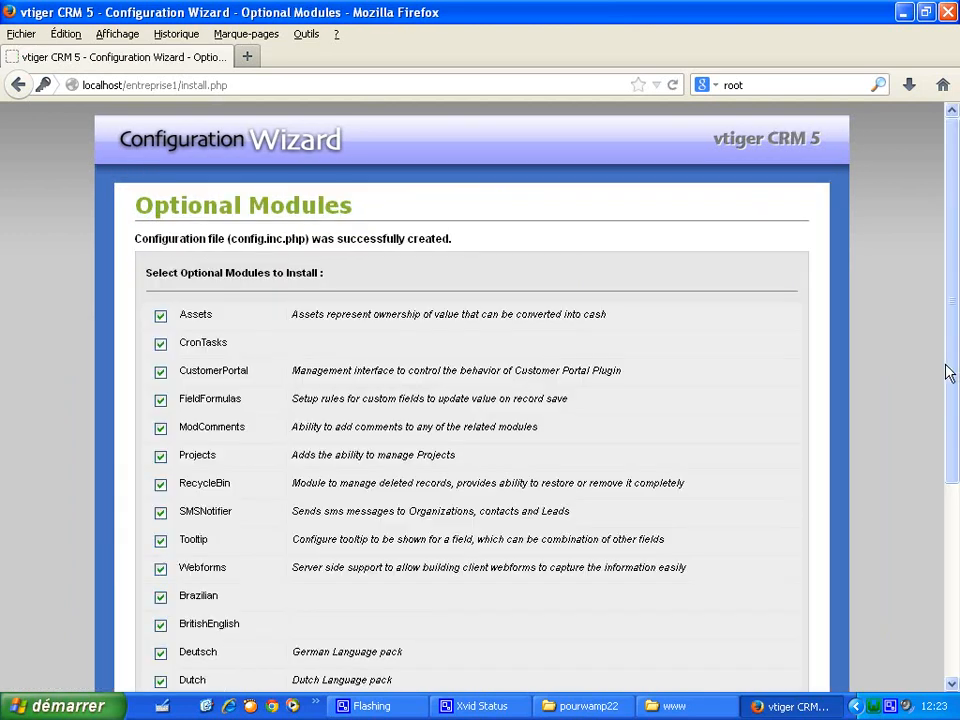
# - Untick the Spanish, Mexican Spanish, Hungarian, Dutch, Deutsch, BritishEnglish and Brazilian packs, keeping French, and continue
pyautogui.moveTo(949, 371); pyautogui.dragTo(949, 501)
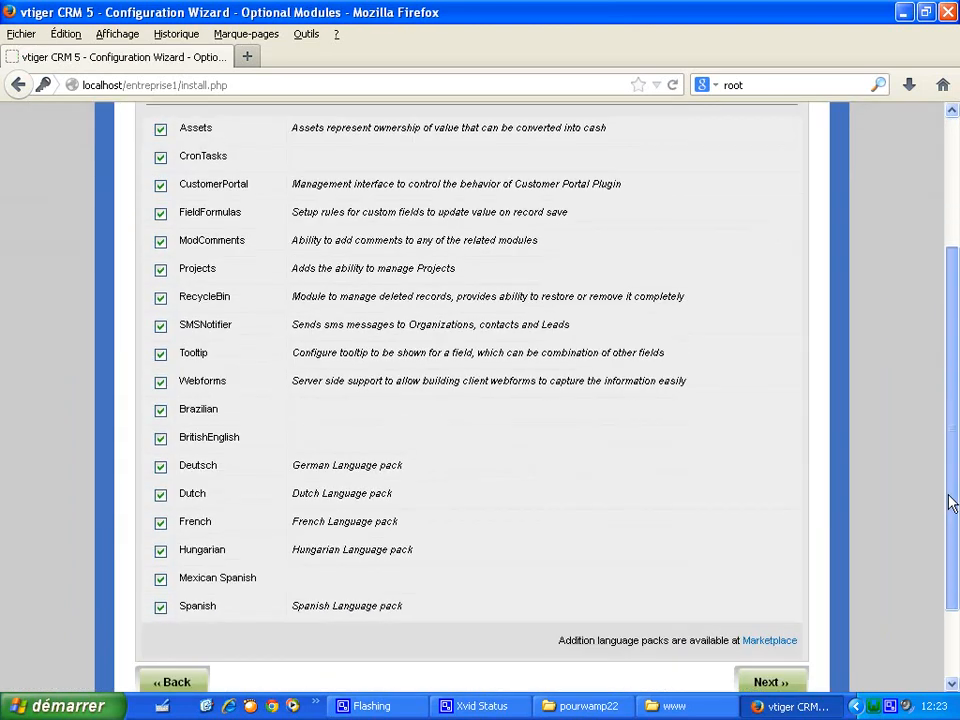
pyautogui.click(161, 608)
pyautogui.click(161, 579)
pyautogui.click(161, 551)
pyautogui.click(161, 494)
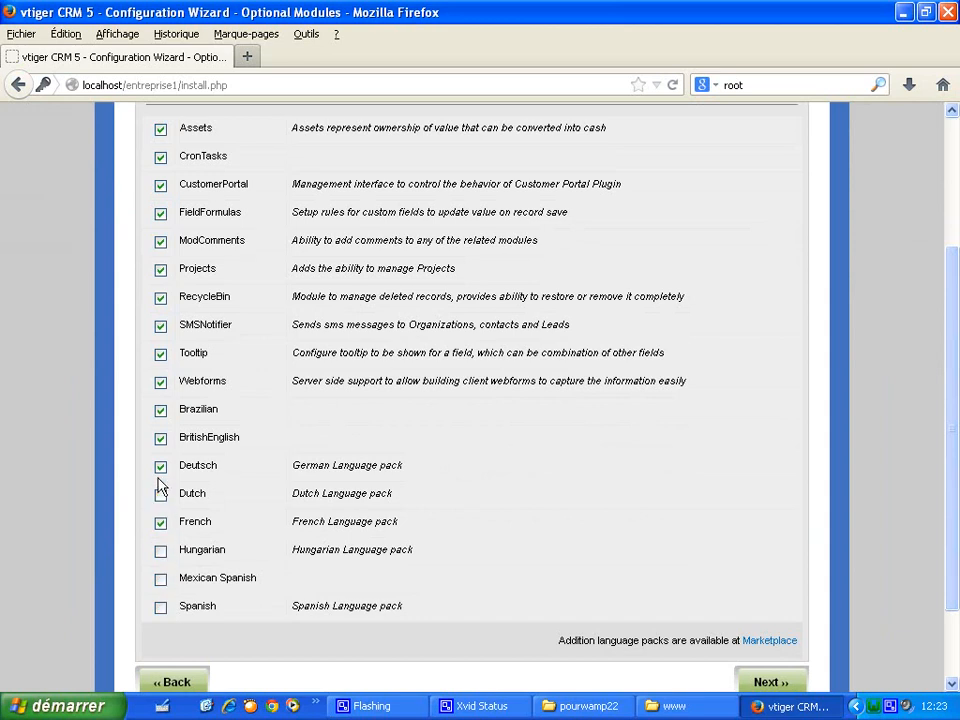
pyautogui.click(161, 466)
pyautogui.click(161, 438)
pyautogui.click(161, 411)
pyautogui.scroll(1, 935, 456)
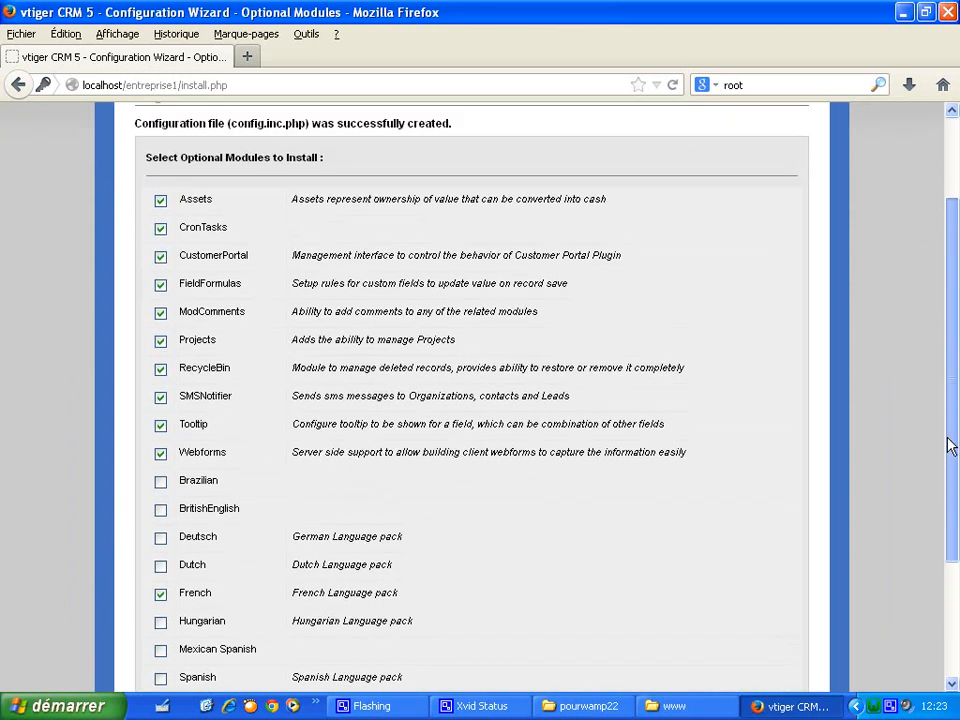
pyautogui.moveTo(950, 465); pyautogui.dragTo(926, 521)
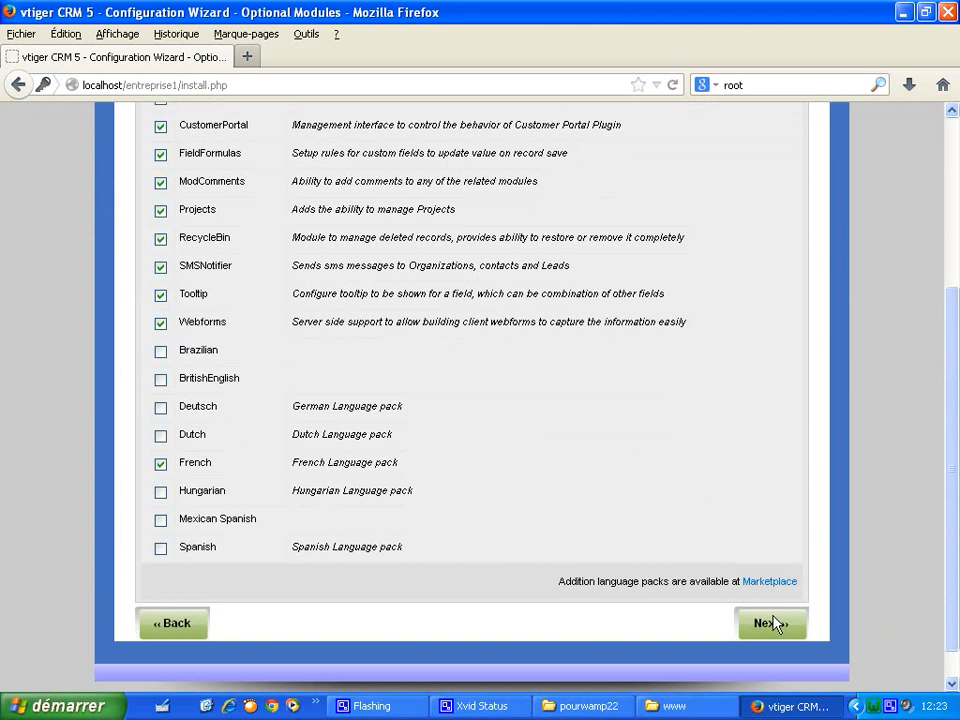
pyautogui.click(776, 624)
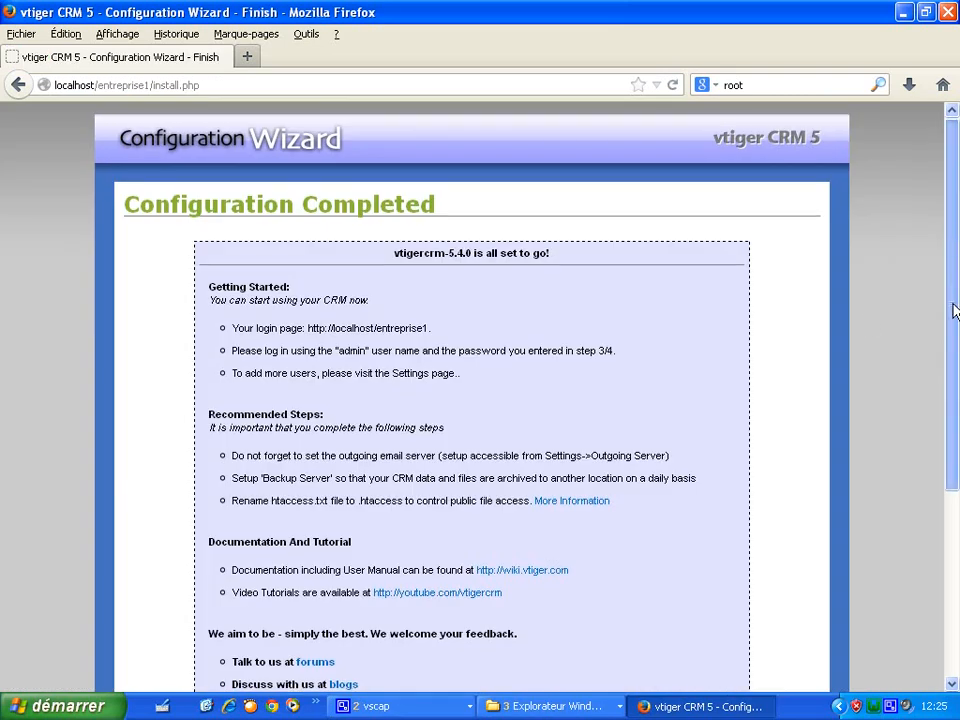
# - Finish the wizard from Configuration Completed to reach the localhost/entreprise1/index.php login page
pyautogui.scroll(-3, 955, 367)
pyautogui.moveTo(955, 367); pyautogui.dragTo(956, 401)
pyautogui.click(490, 605)
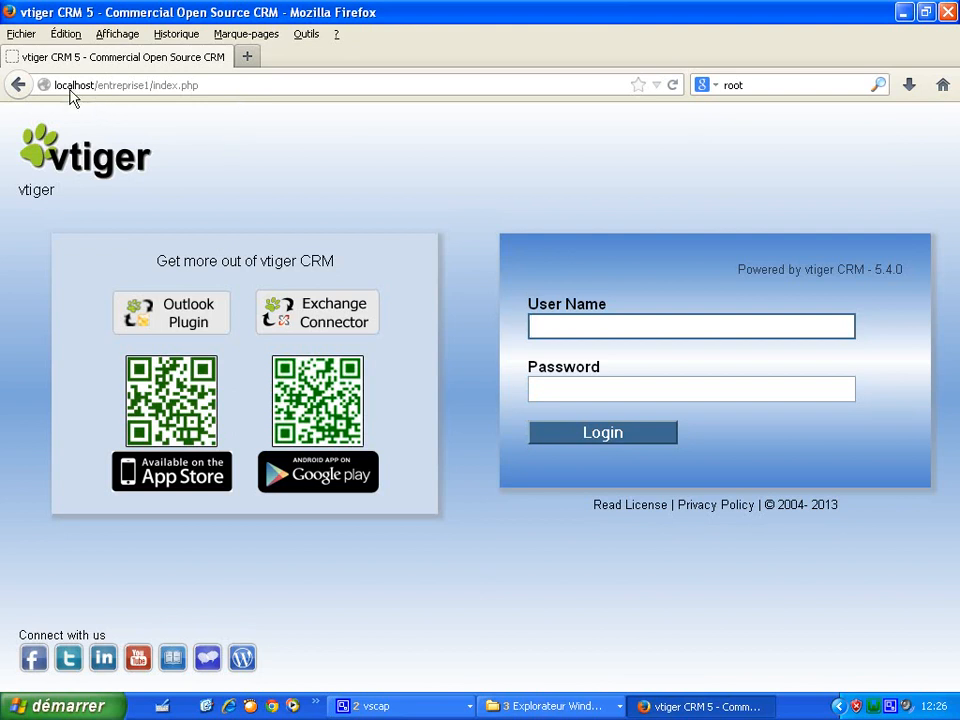
# - Log in as admin with the administrator password and dismiss the browser's save-password prompt
pyautogui.click(572, 329)
pyautogui.click(570, 350)
pyautogui.click(568, 391)
pyautogui.write('admin')
pyautogui.click(583, 437)
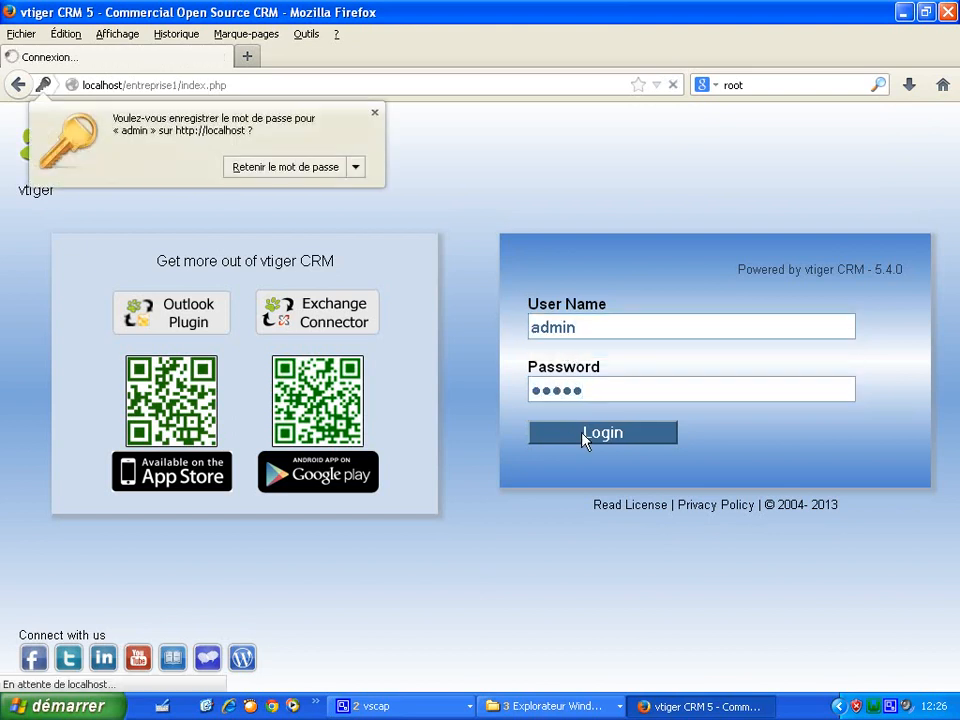
pyautogui.click(375, 114)
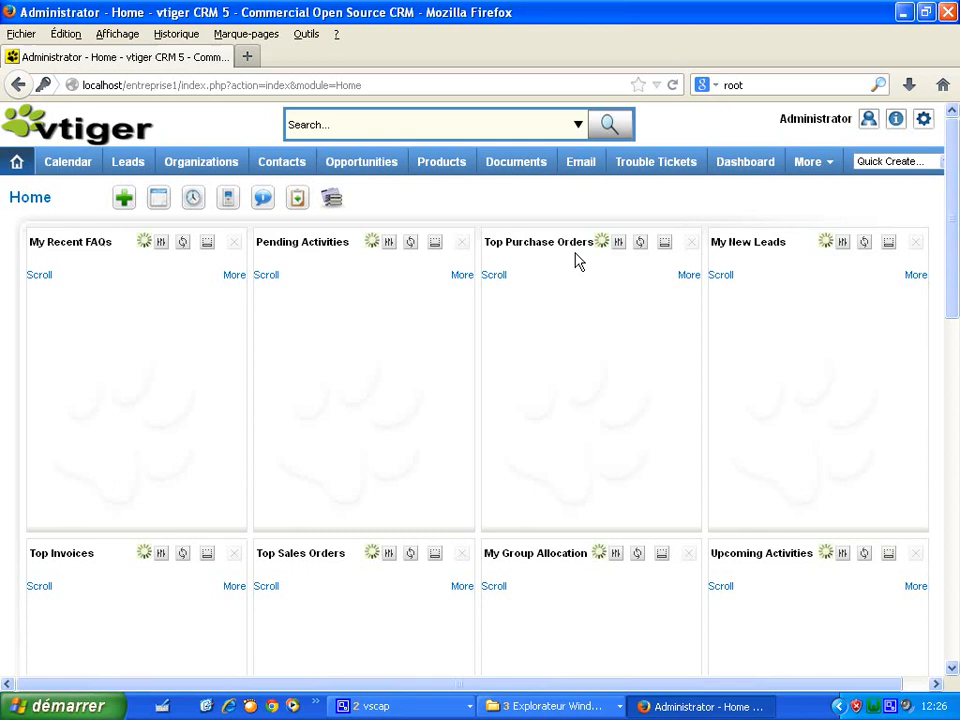
pyautogui.moveTo(868, 122)
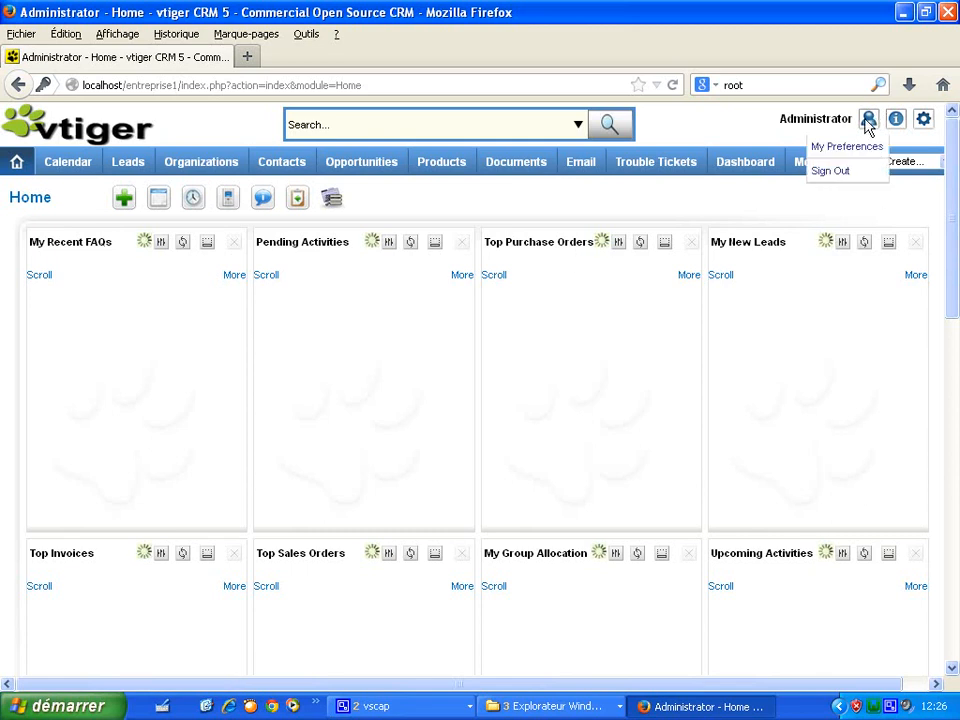
# - In My Preferences, set the administrator's language to Francais and save it
pyautogui.click(847, 148)
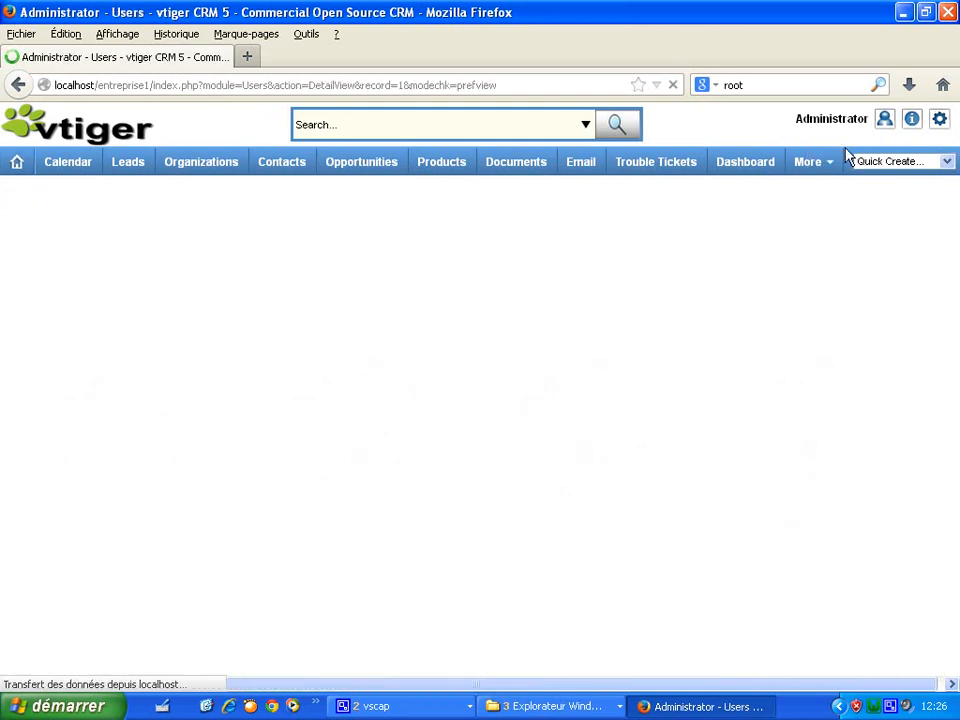
pyautogui.moveTo(951, 293); pyautogui.dragTo(955, 448)
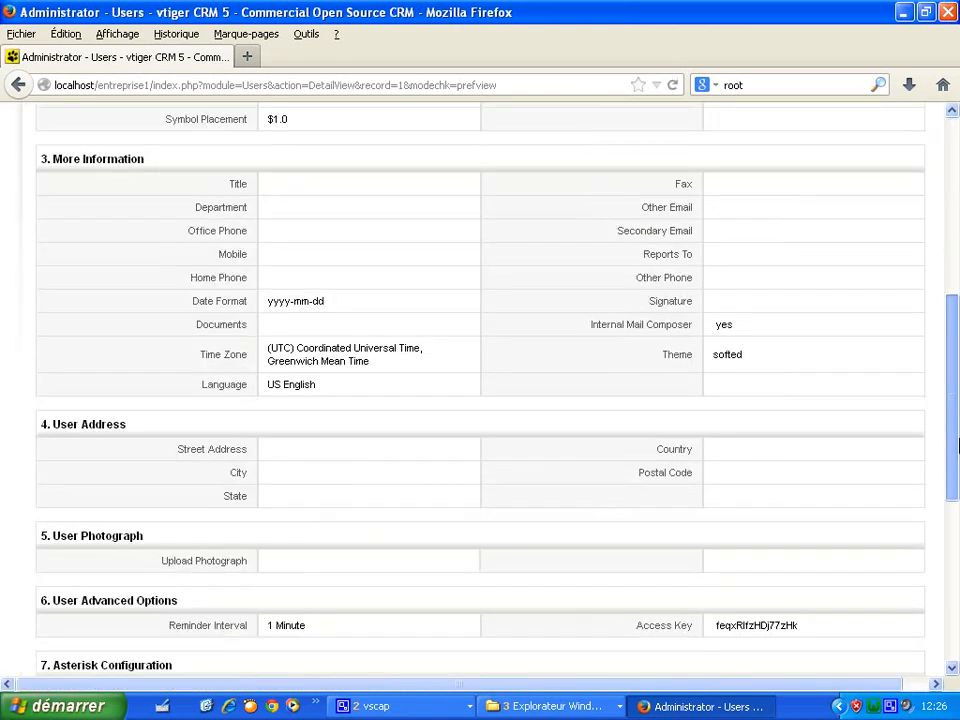
pyautogui.click(471, 383)
pyautogui.click(334, 392)
pyautogui.click(326, 415)
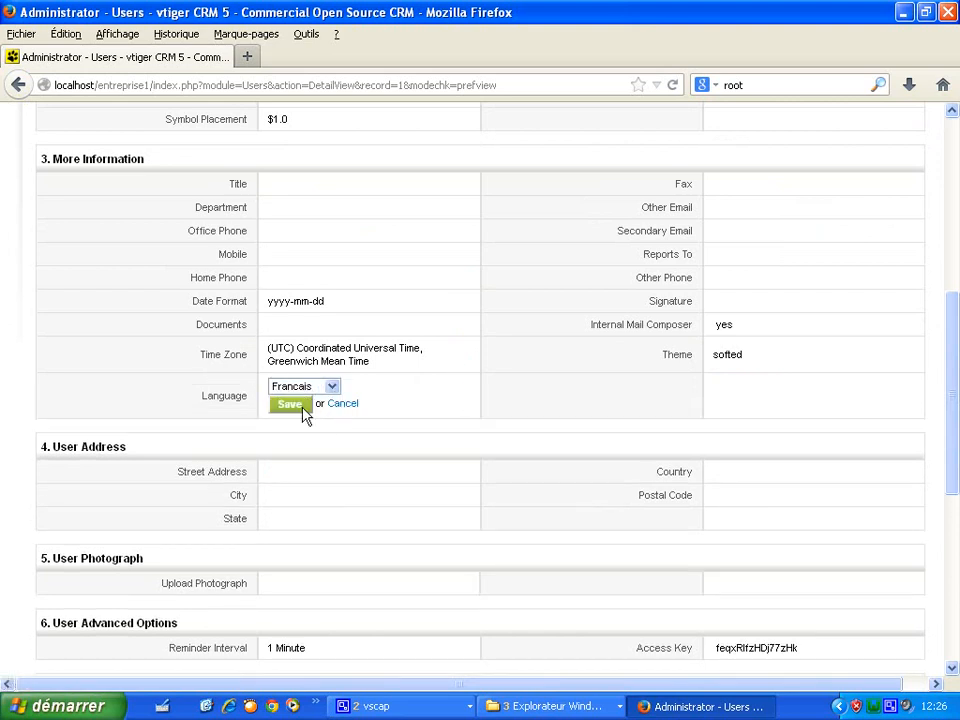
pyautogui.click(303, 410)
# - Set the administrator's date format to dd-mm-yyyy and save it
pyautogui.click(478, 300)
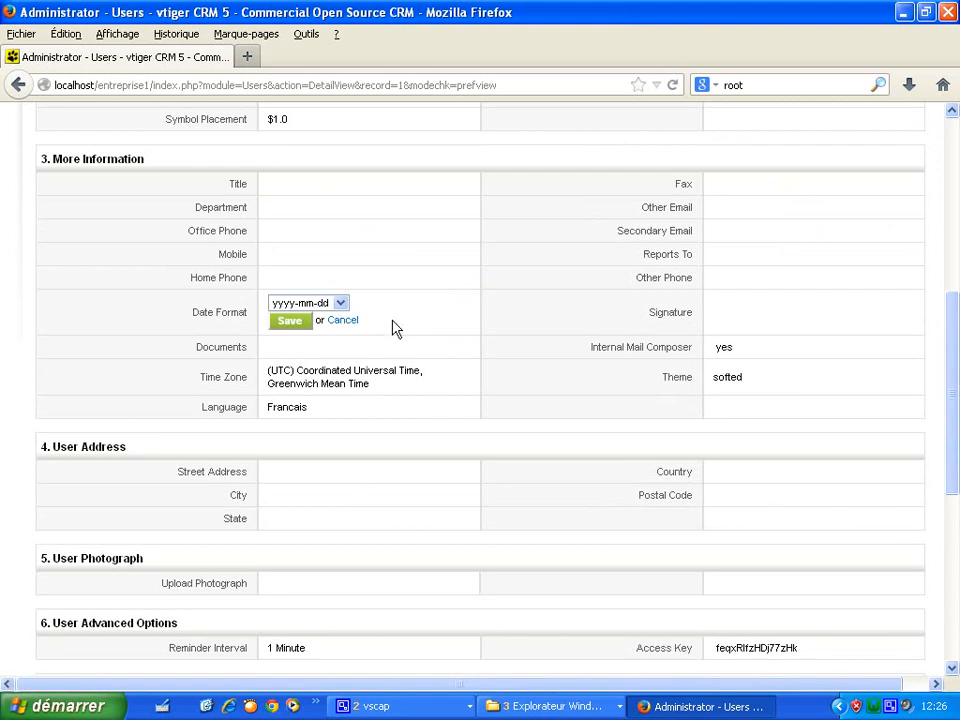
pyautogui.click(340, 302)
pyautogui.click(310, 319)
pyautogui.click(291, 323)
pyautogui.moveTo(955, 430); pyautogui.dragTo(866, 167)
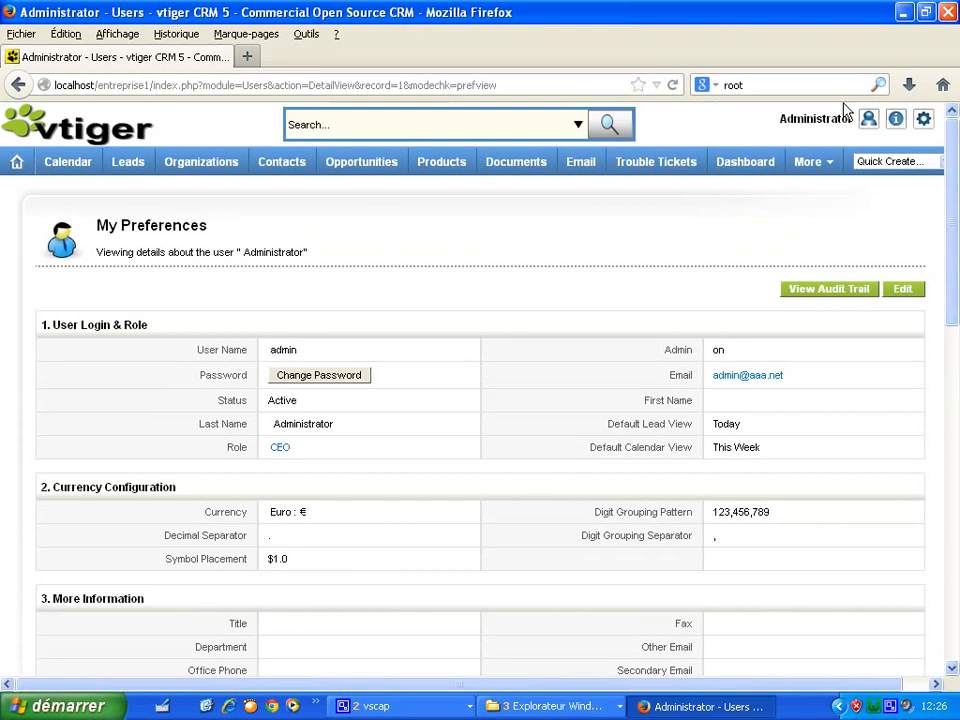
# - Sign out, log back in as admin, and dismiss the save-password prompt to see the French interface
pyautogui.moveTo(866, 120)
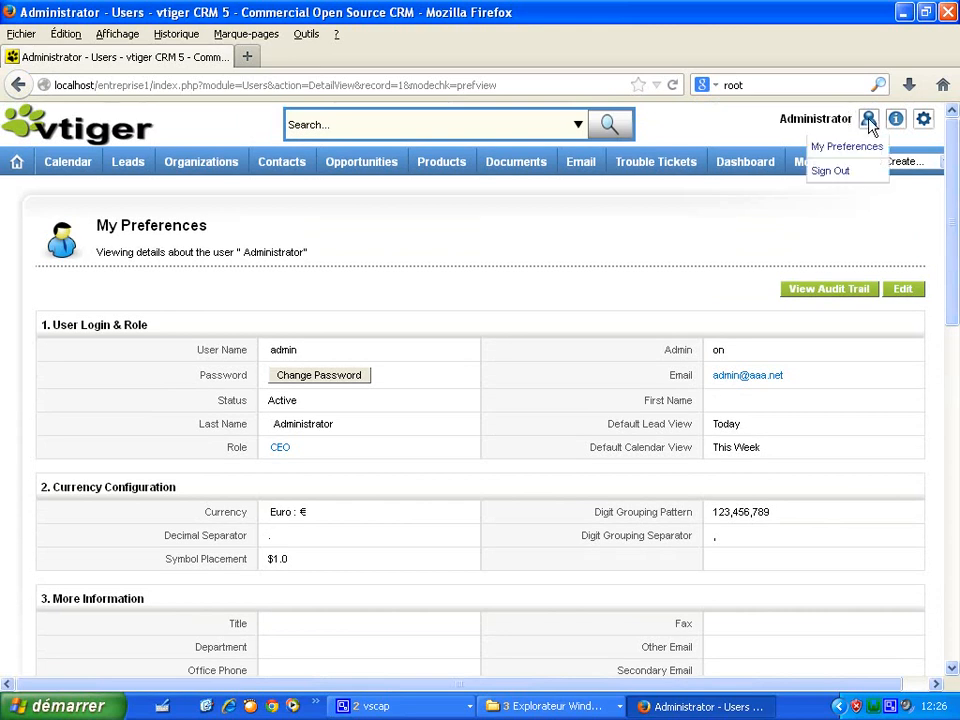
pyautogui.click(843, 173)
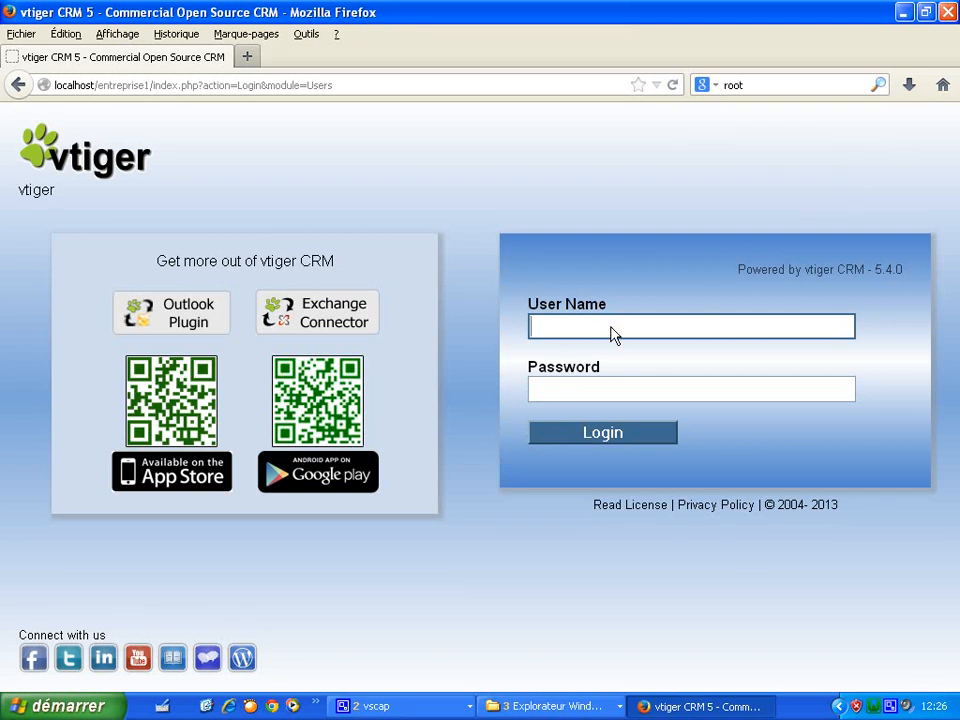
pyautogui.click(614, 335)
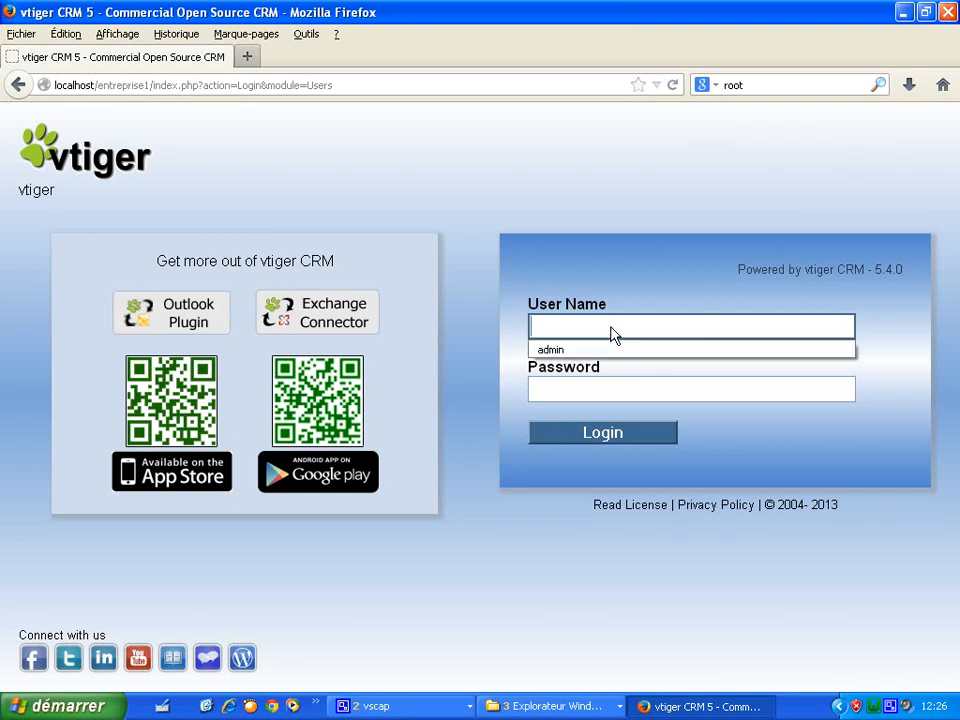
pyautogui.click(608, 349)
pyautogui.click(597, 392)
pyautogui.write('admin')
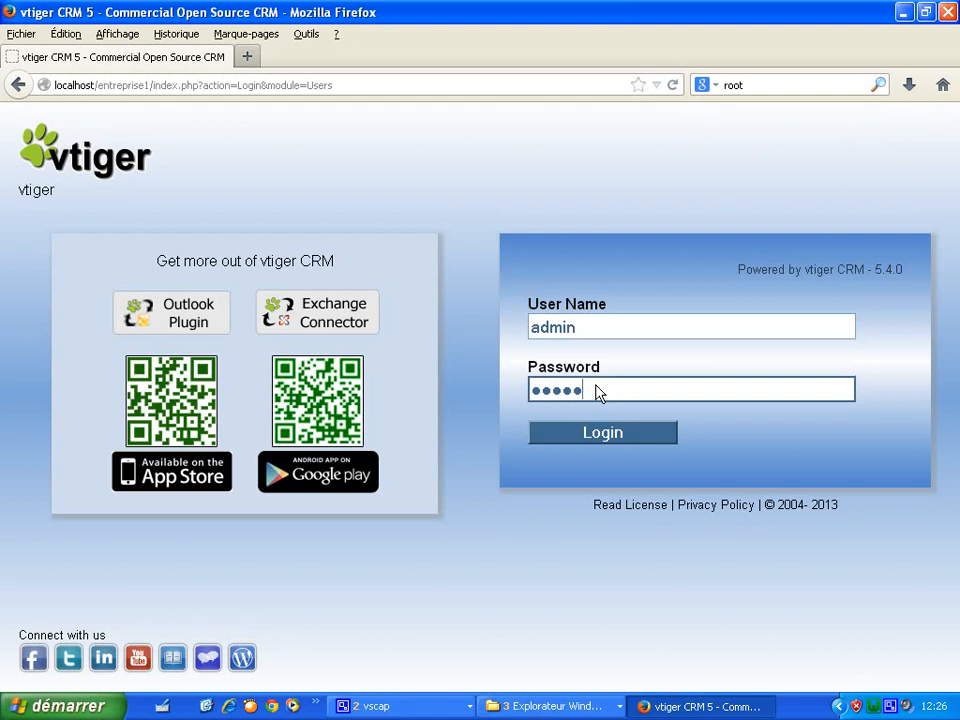
pyautogui.click(591, 440)
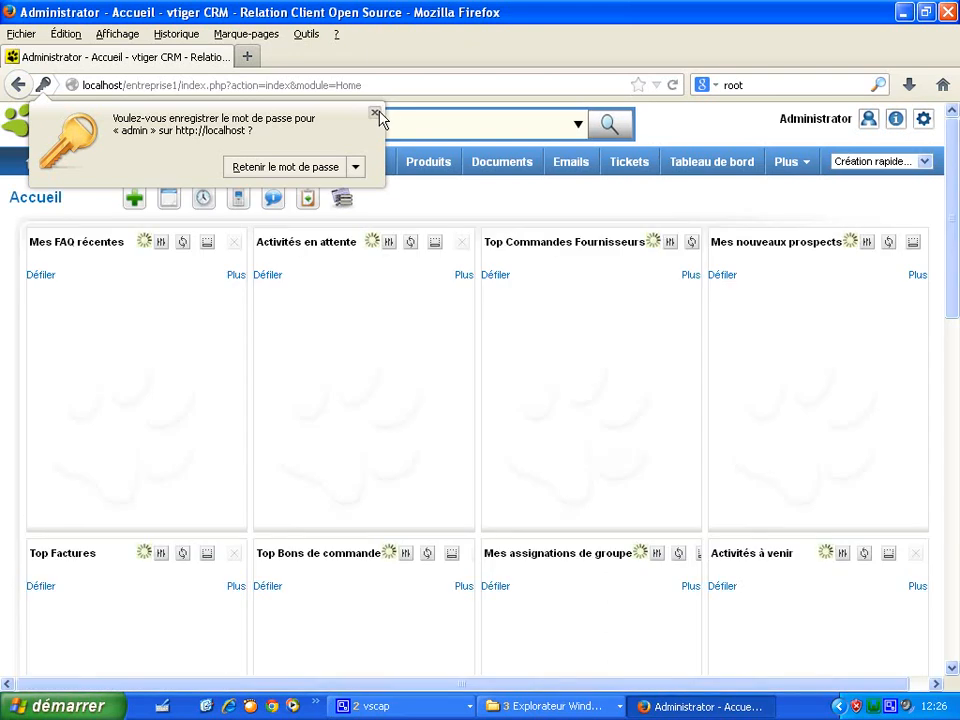
pyautogui.click(375, 114)
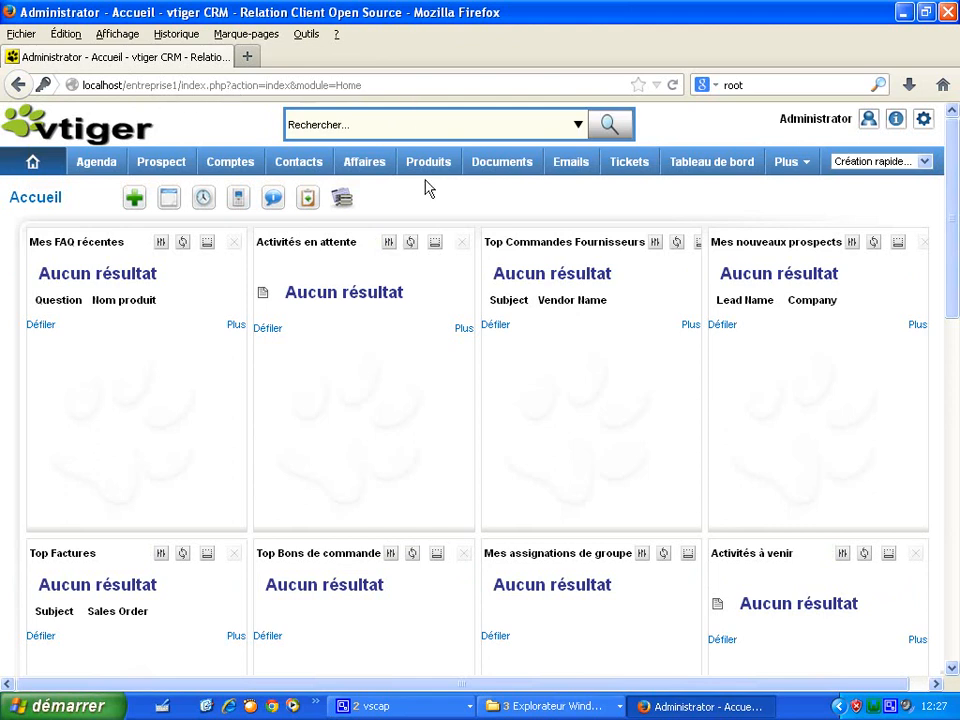
# - Sign out of the French-language session with Déconnexion
pyautogui.moveTo(866, 122)
pyautogui.click(852, 173)
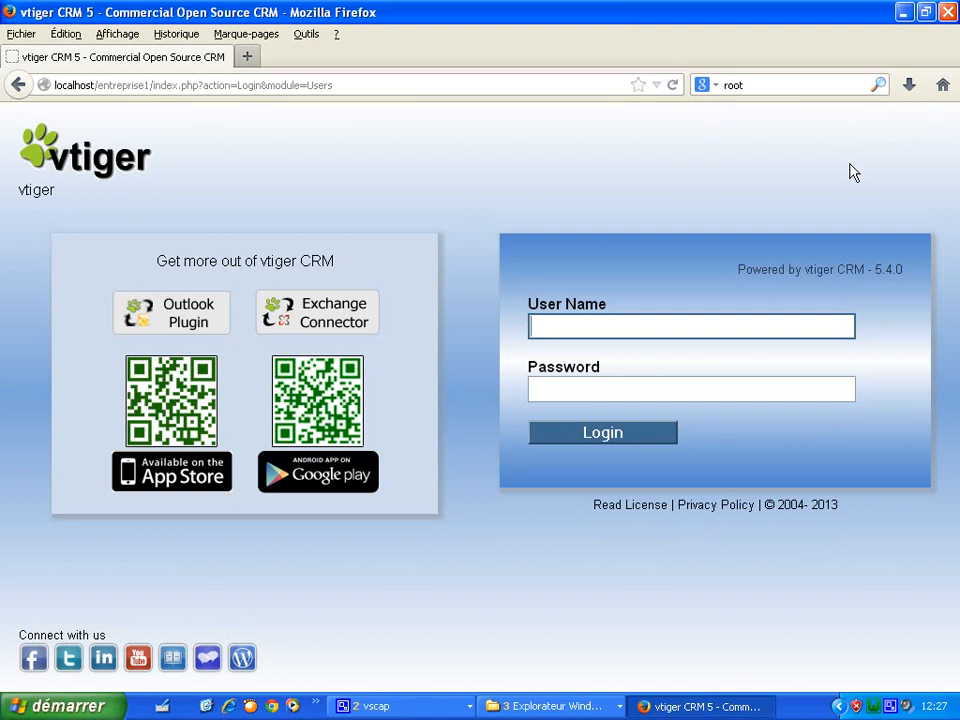
pyautogui.click(537, 706)
# - Copy the vtigercrm540 folder from pourwamp22 and paste it into the wamp www directory
pyautogui.click(540, 680)
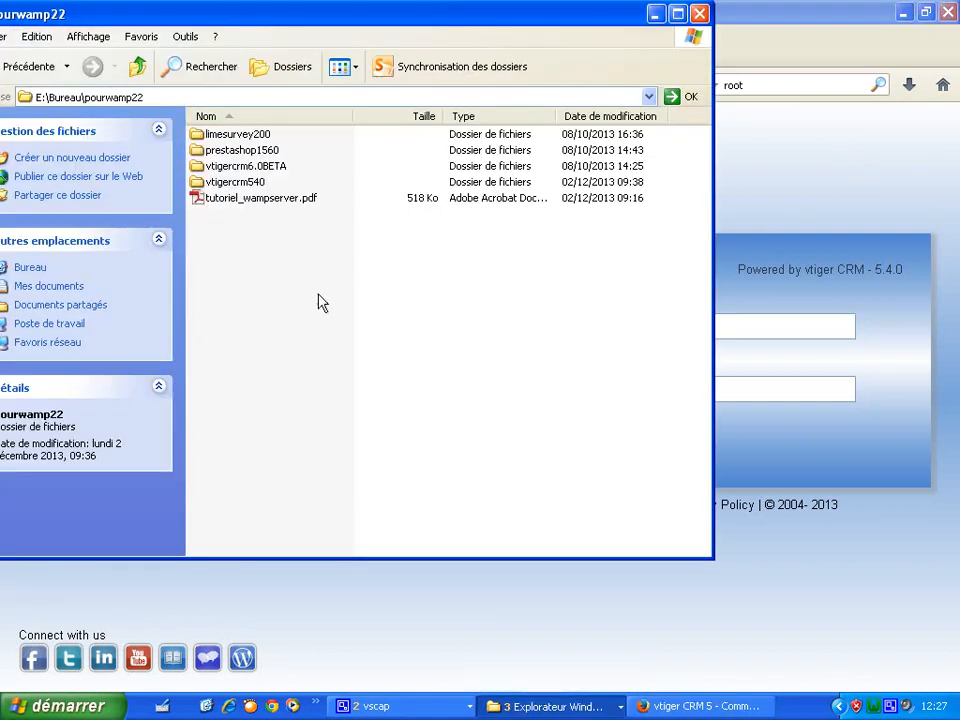
pyautogui.click(246, 184)
pyautogui.rightClick(247, 188)
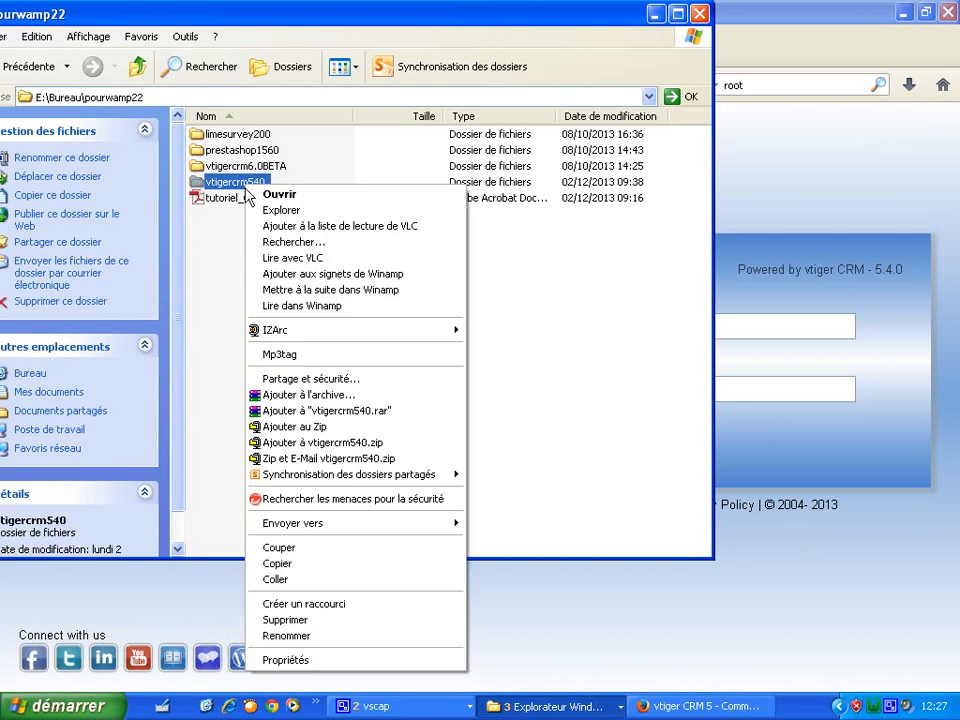
pyautogui.click(290, 565)
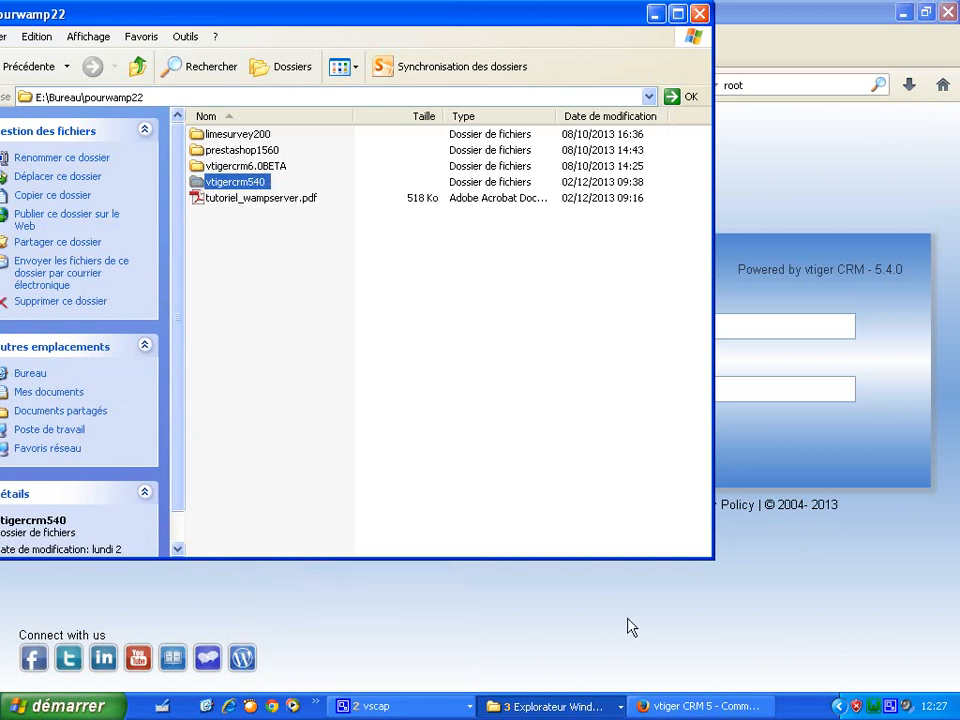
pyautogui.click(873, 706)
pyautogui.click(836, 516)
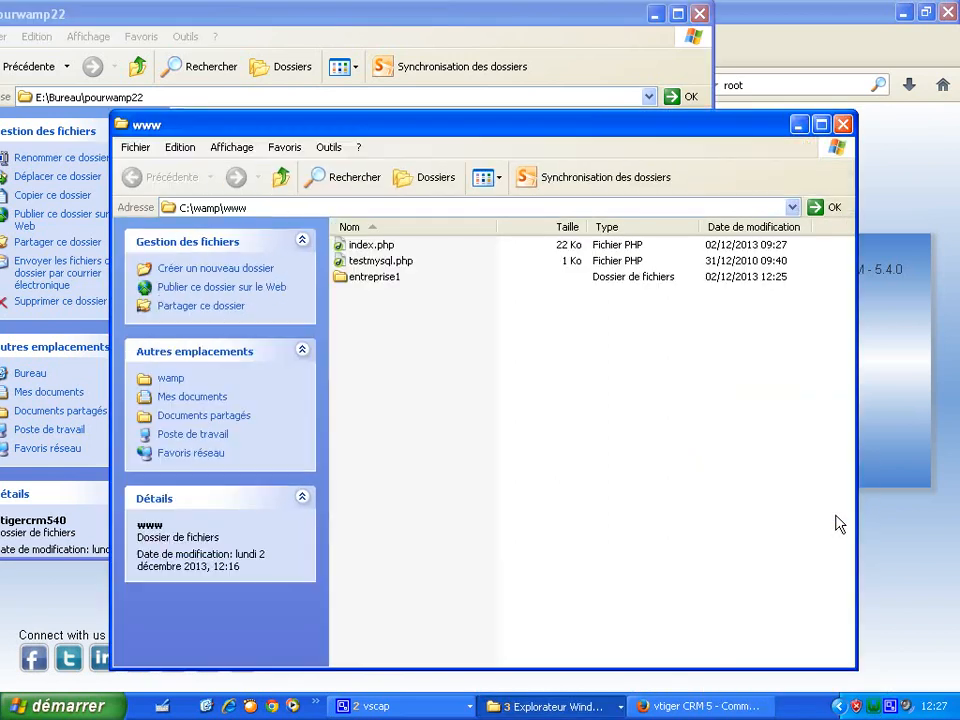
pyautogui.rightClick(419, 352)
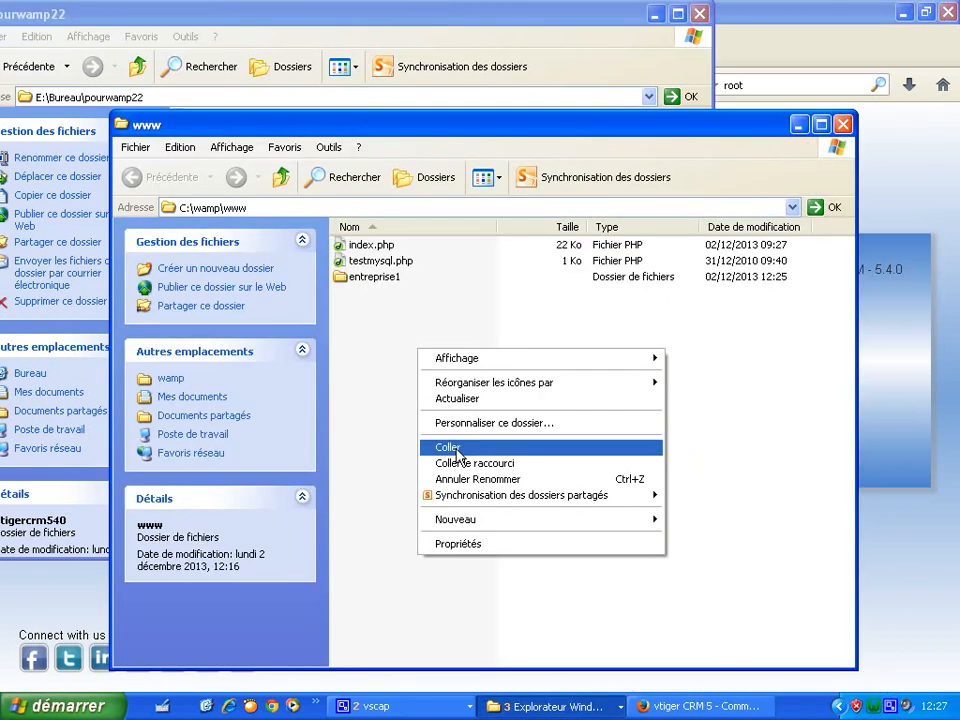
pyautogui.click(455, 449)
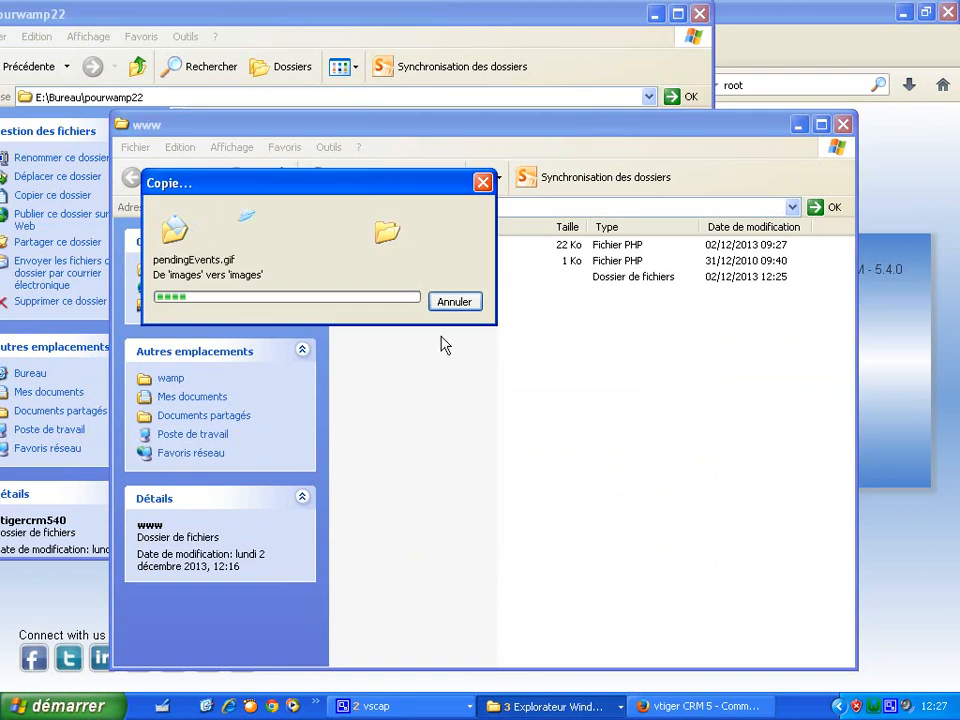
pyautogui.moveTo(409, 181); pyautogui.dragTo(637, 380)
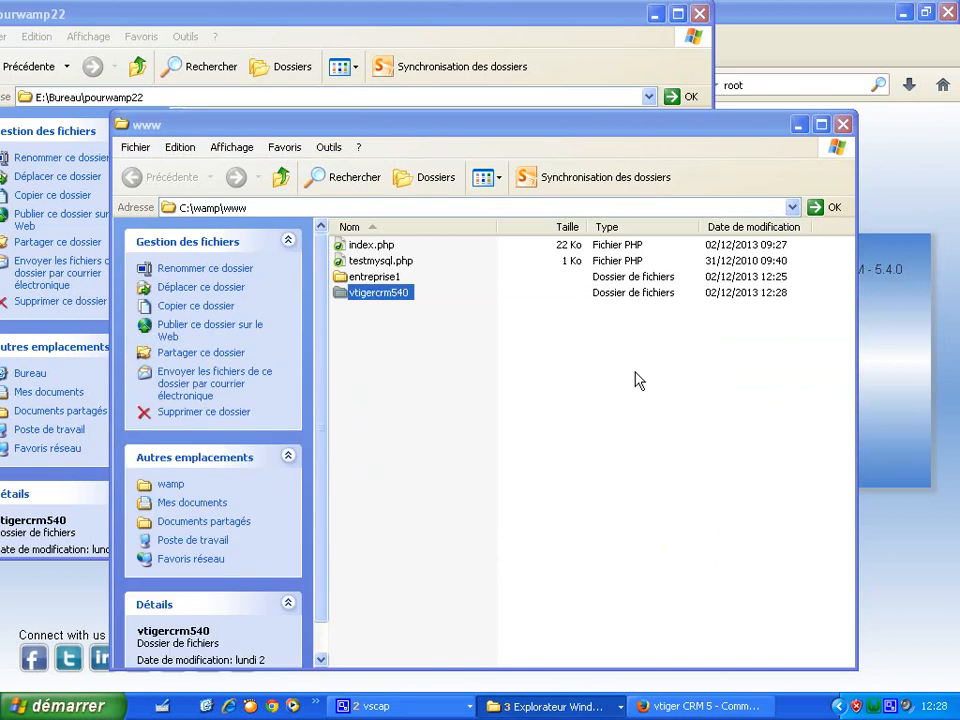
# - Rename the pasted copy to entreprise2 and minimize both Explorer windows
pyautogui.click(441, 400)
pyautogui.rightClick(385, 293)
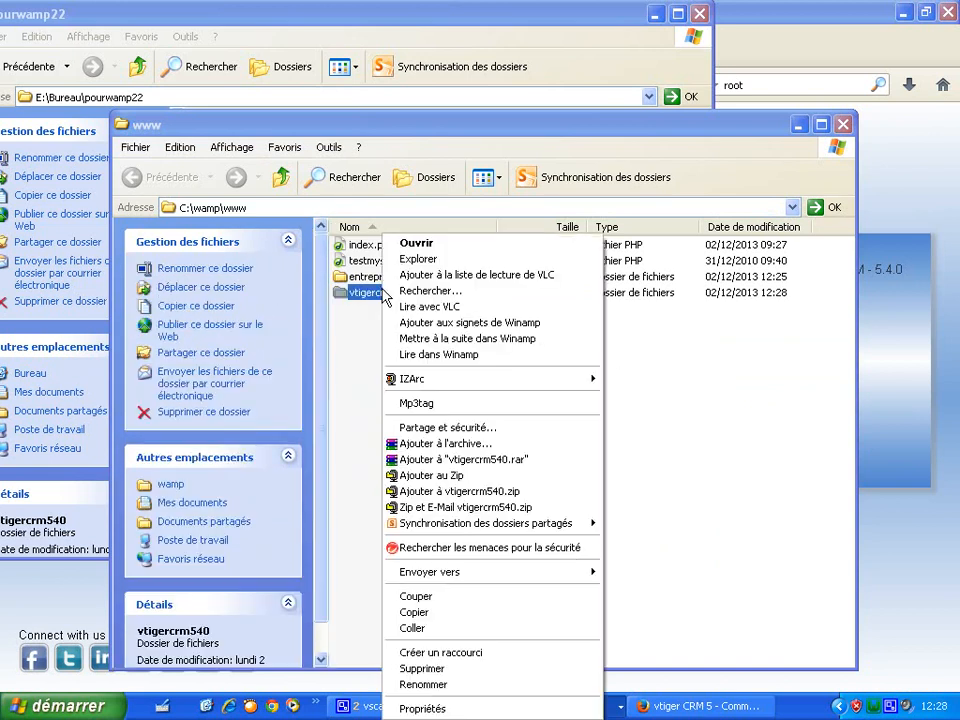
pyautogui.click(440, 684)
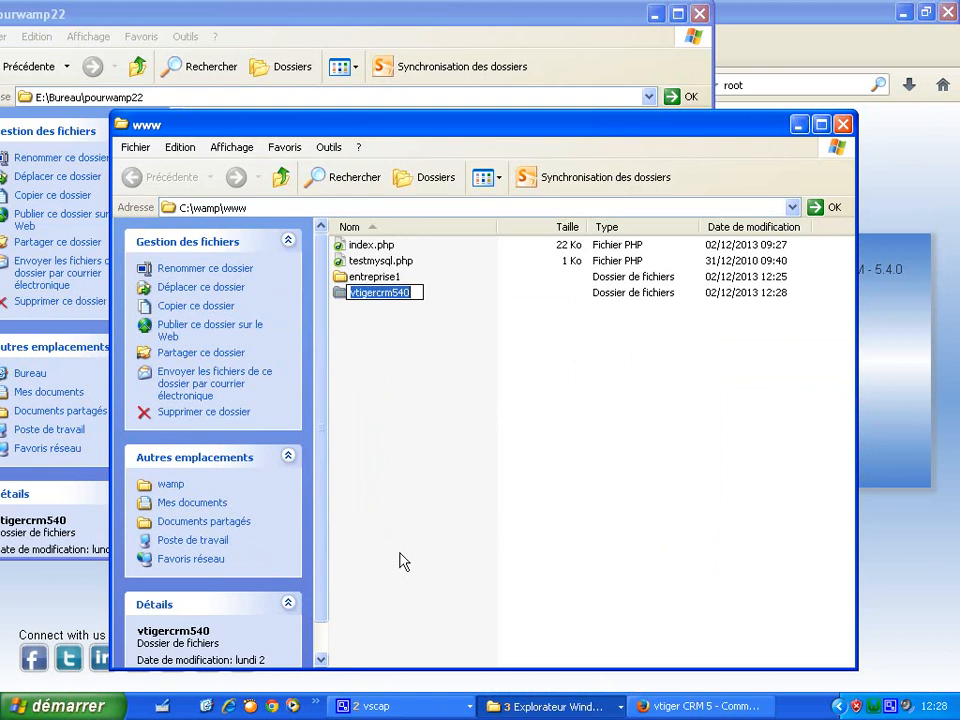
pyautogui.click(418, 299)
pyautogui.press('BackSpace')
pyautogui.press('BackSpace')
pyautogui.press('BackSpace')
pyautogui.press('BackSpace')
pyautogui.press('BackSpace')
pyautogui.press('BackSpace')
pyautogui.press('BackSpace')
pyautogui.press('BackSpace')
pyautogui.press('BackSpace')
pyautogui.press('BackSpace')
pyautogui.press('BackSpace')
pyautogui.press('BackSpace')
pyautogui.write('entr')
pyautogui.write('epro')
pyautogui.write('ise')
pyautogui.write('2')
pyautogui.click(420, 375)
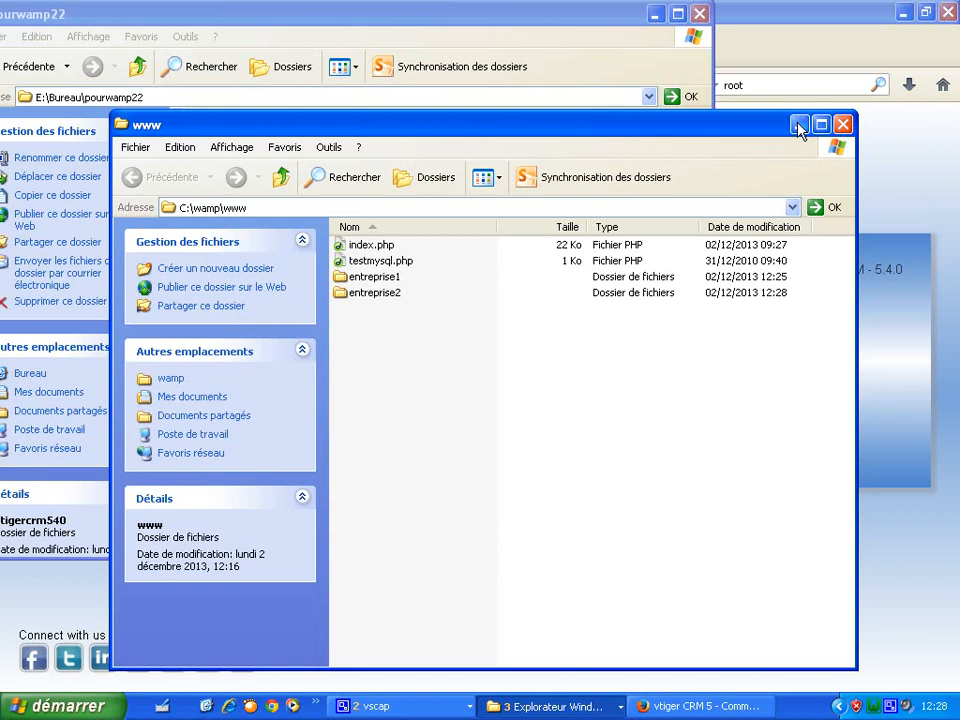
pyautogui.click(798, 125)
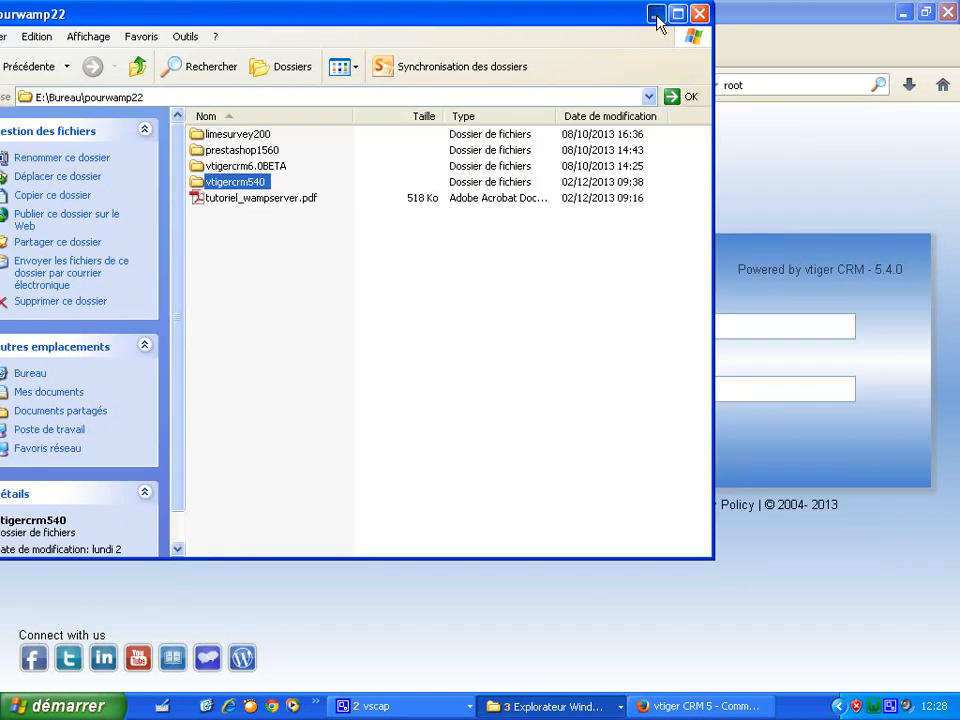
pyautogui.click(656, 16)
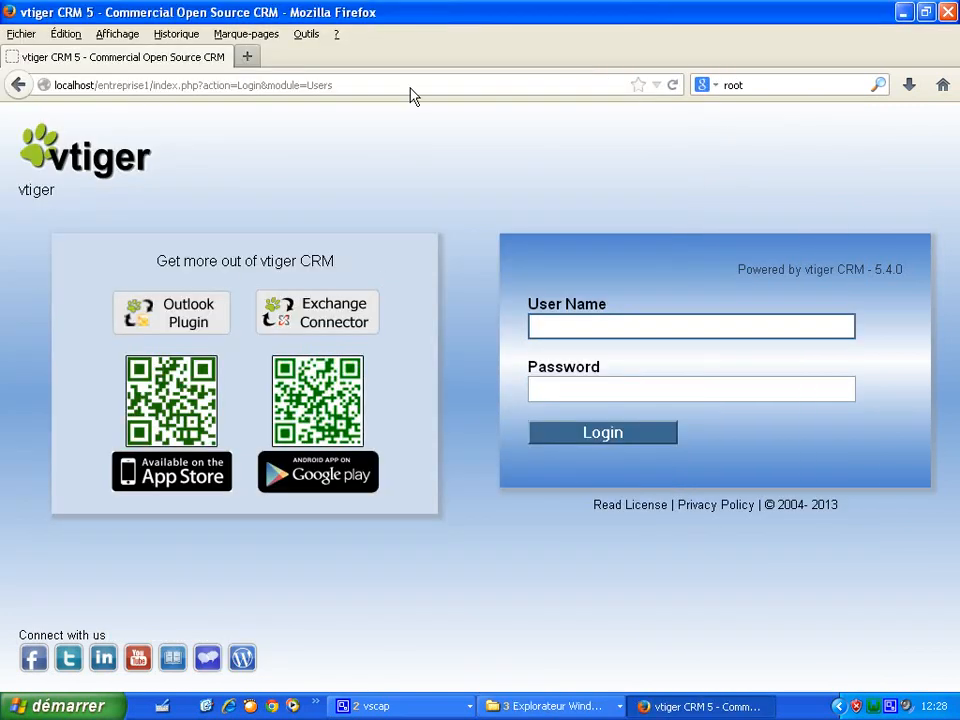
# - Change the Firefox address from localhost/entreprise1 to localhost/entreprise2 and load it
pyautogui.moveTo(414, 91); pyautogui.dragTo(10, 103)
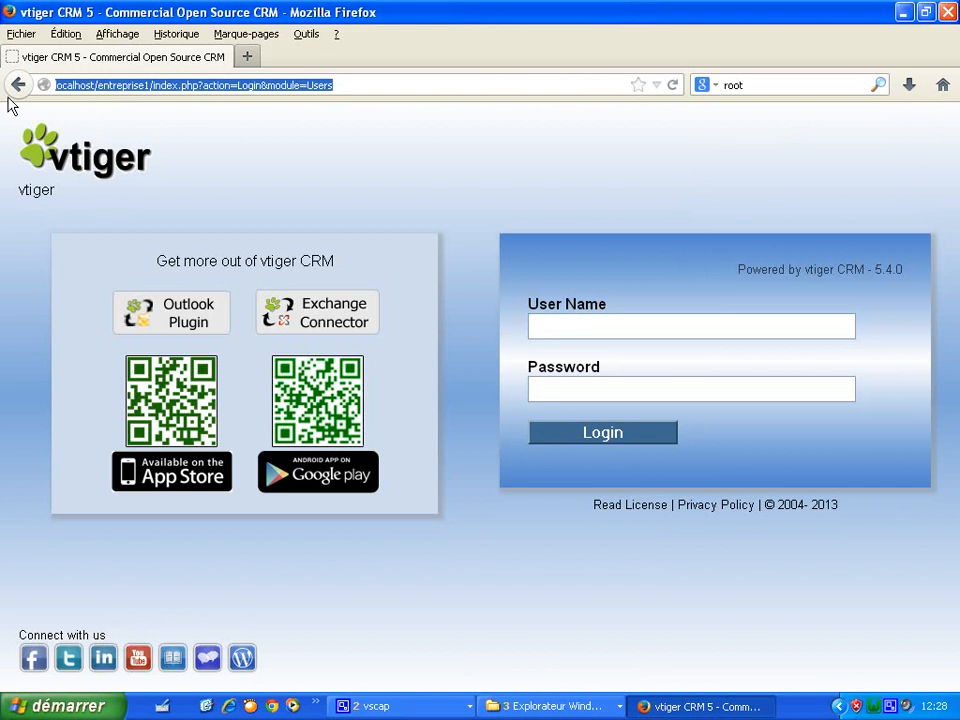
pyautogui.write('localhost/')
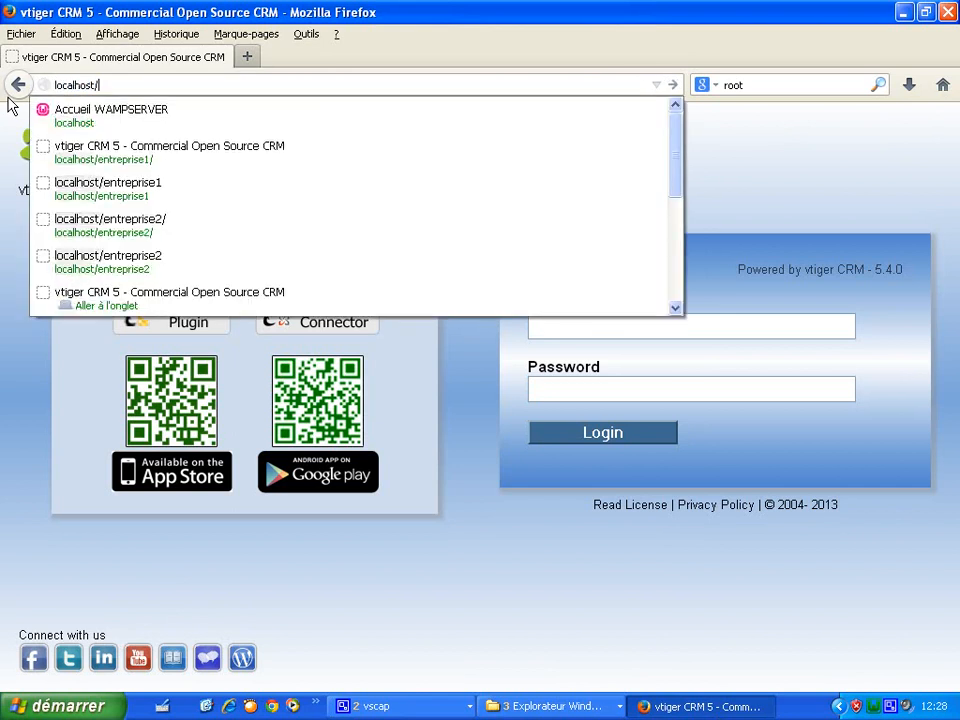
pyautogui.write('entr')
pyautogui.click(193, 88)
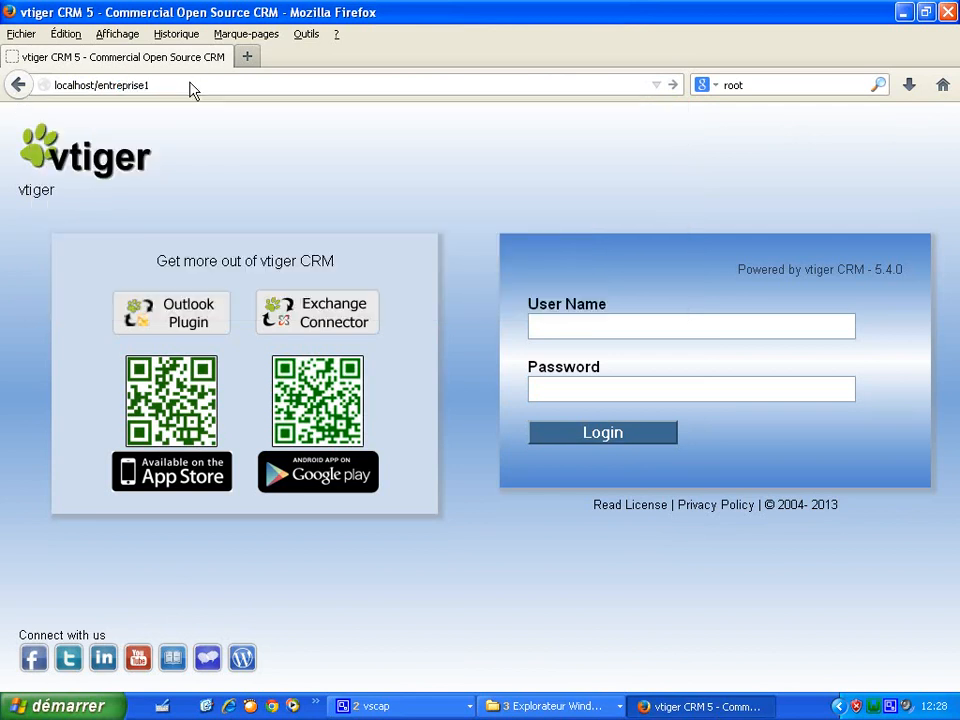
pyautogui.press('BackSpace')
pyautogui.write('2')
pyautogui.press('Return')
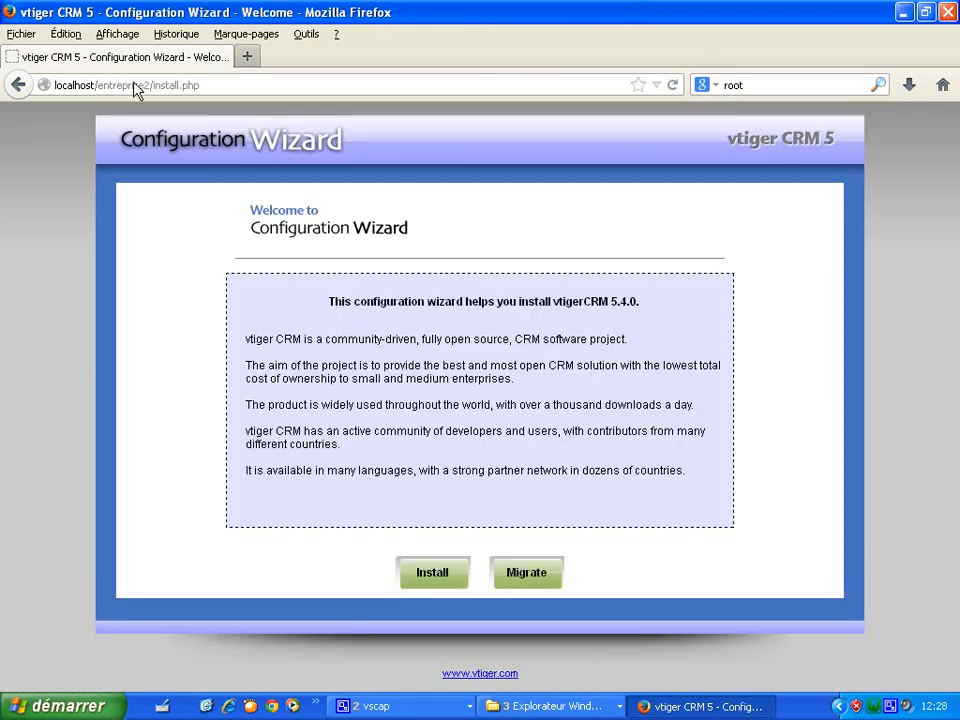
# - Start a fresh install, accept the licence, and continue past the pre-installation check warnings
pyautogui.click(430, 572)
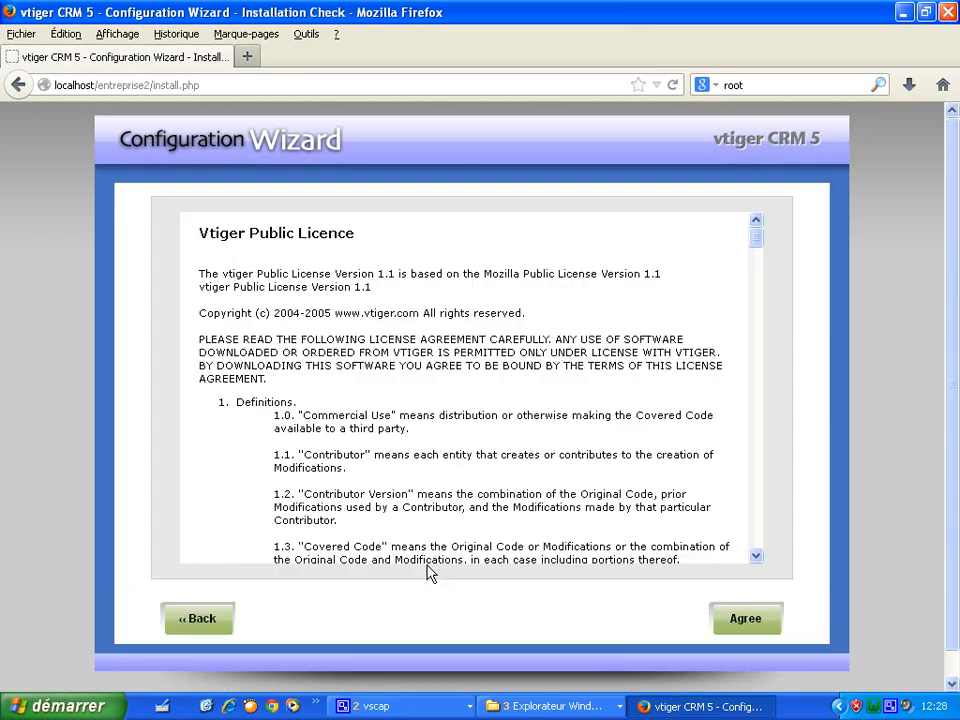
pyautogui.click(733, 620)
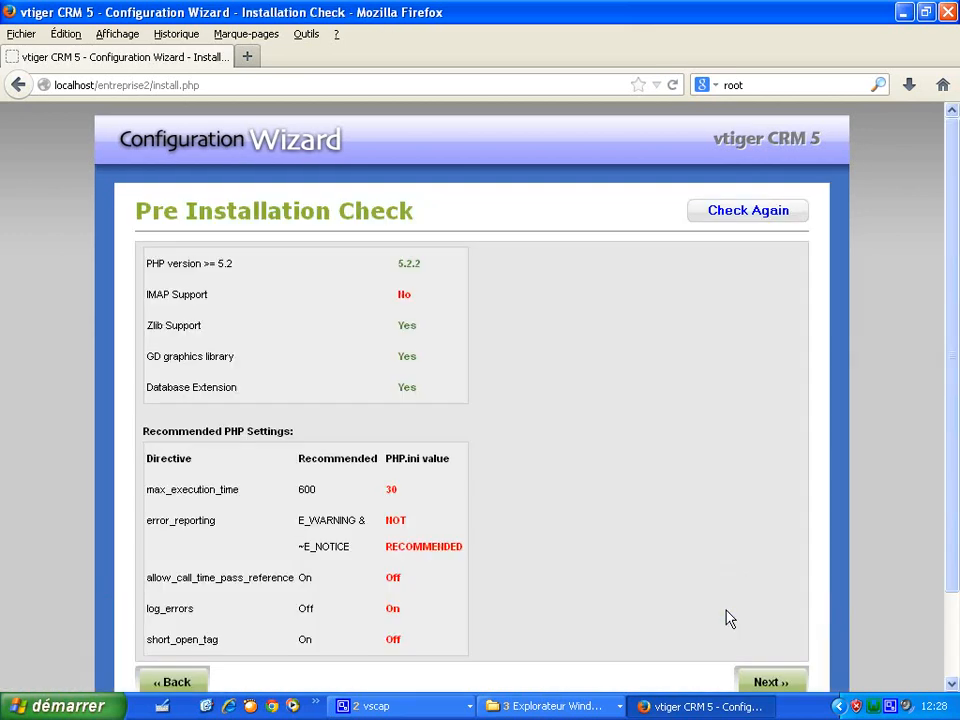
pyautogui.scroll(-2, 934, 400)
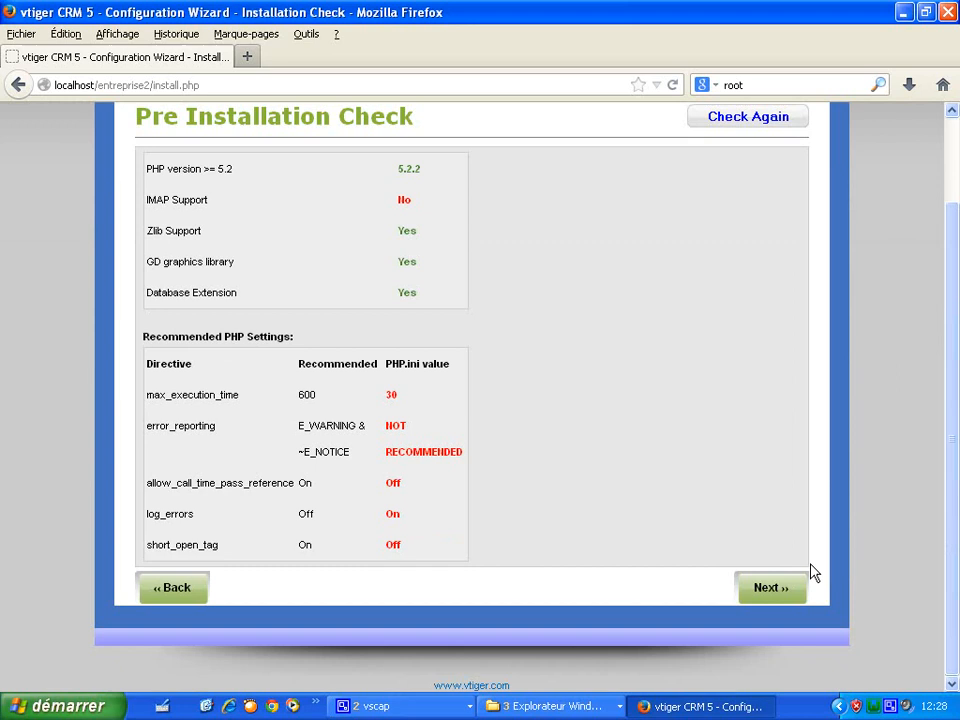
pyautogui.click(788, 588)
pyautogui.click(642, 352)
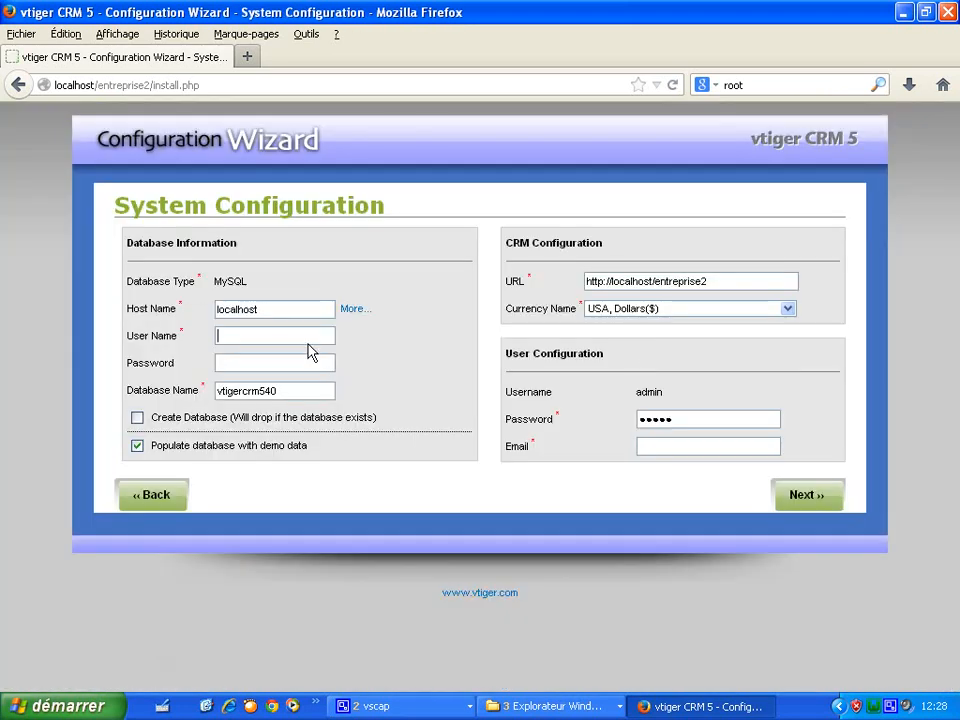
# - Set database user root, create a new database named entreprise2, and skip demo data
pyautogui.write('root')
pyautogui.click(310, 352)
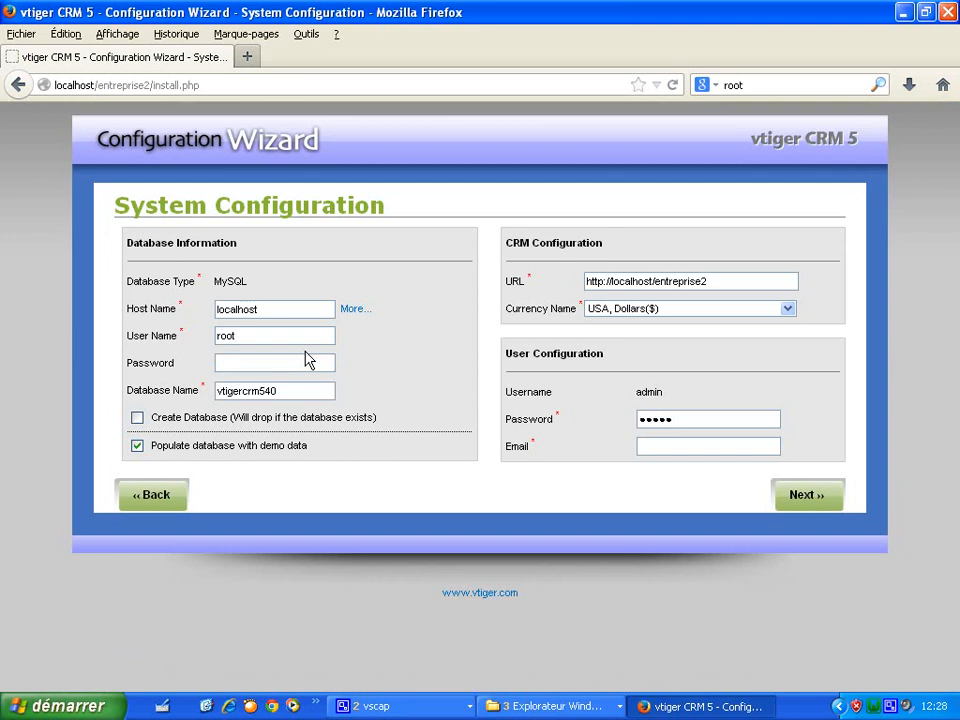
pyautogui.click(138, 418)
pyautogui.click(137, 528)
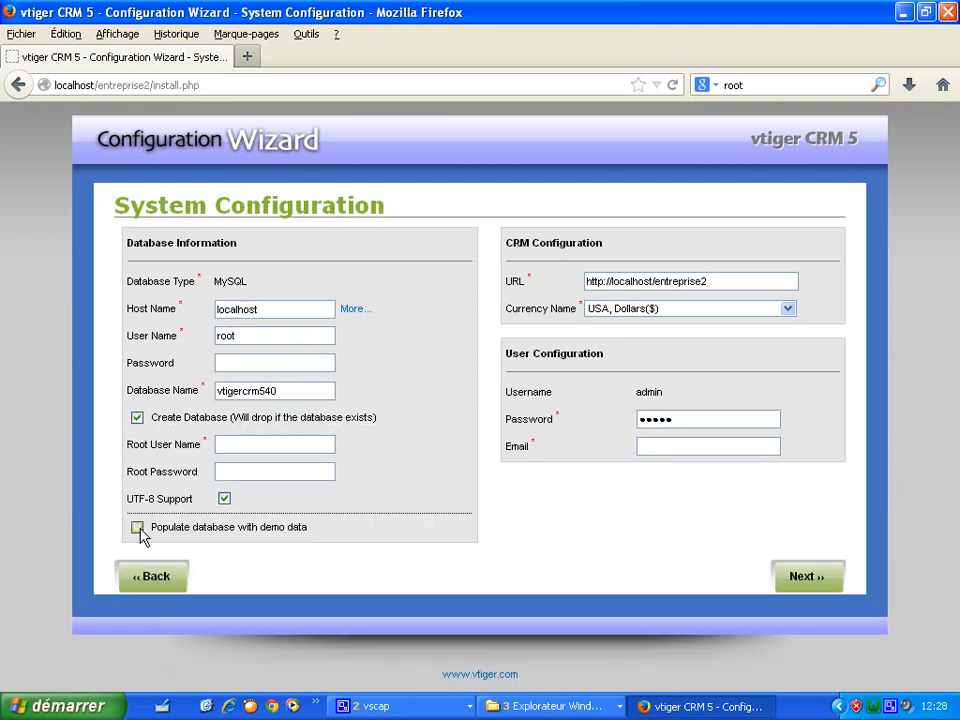
pyautogui.click(230, 445)
pyautogui.write('root')
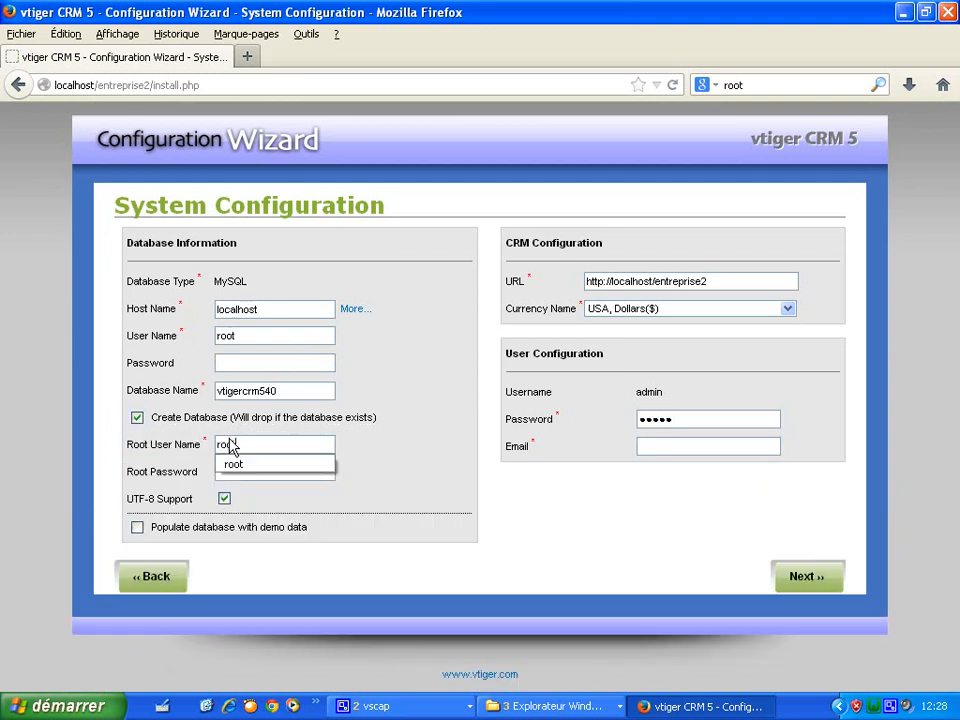
pyautogui.doubleClick(317, 394)
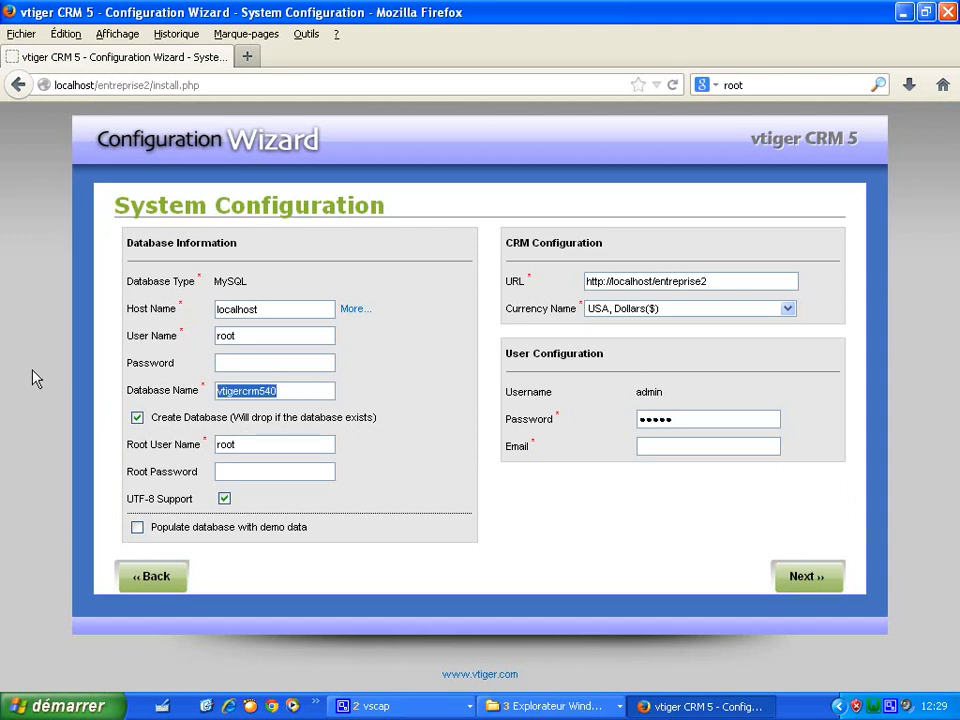
pyautogui.write('entr')
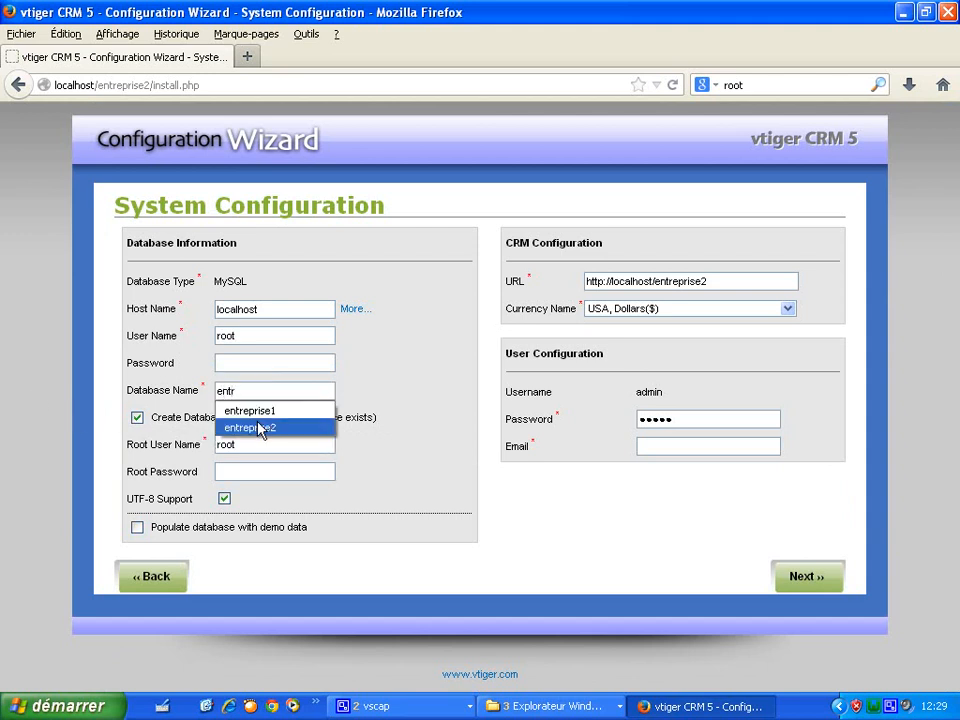
pyautogui.click(265, 428)
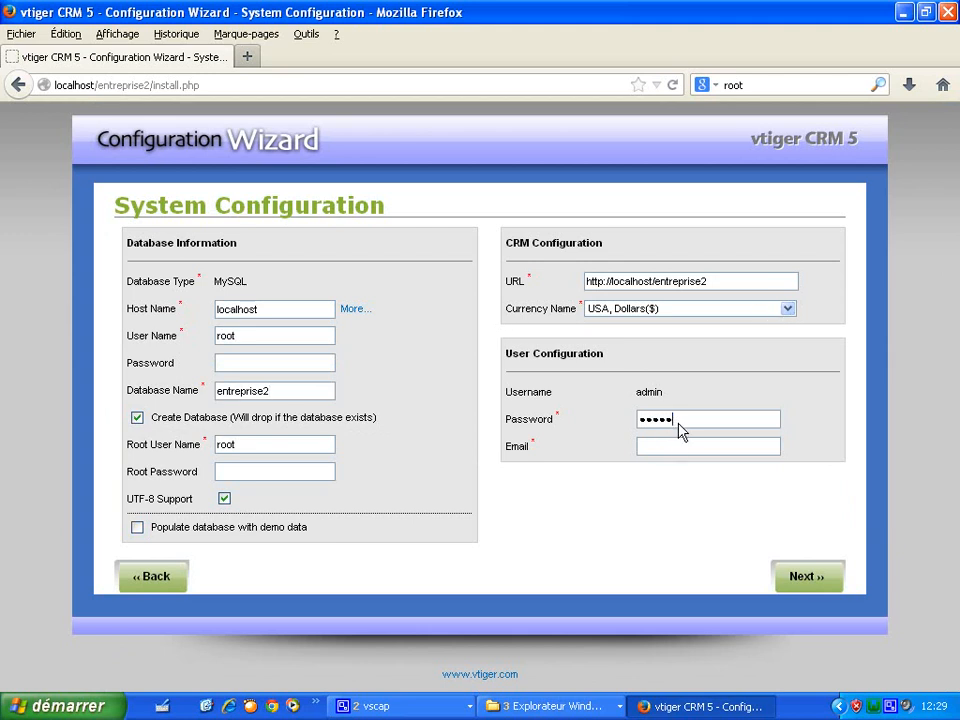
# - Clear the admin password, fill in the admin e-mail, and continue past the localhost URL warning
pyautogui.moveTo(681, 430); pyautogui.dragTo(567, 430)
pyautogui.press('BackSpace')
pyautogui.click(693, 450)
pyautogui.click(697, 458)
pyautogui.click(692, 476)
pyautogui.click(808, 590)
pyautogui.click(646, 365)
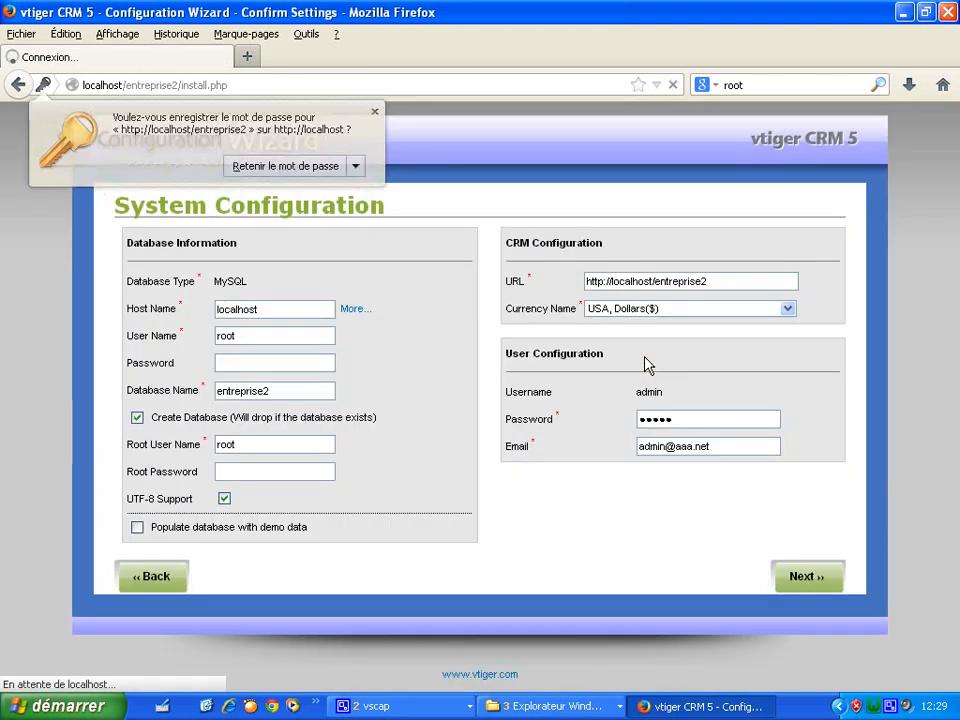
pyautogui.click(376, 114)
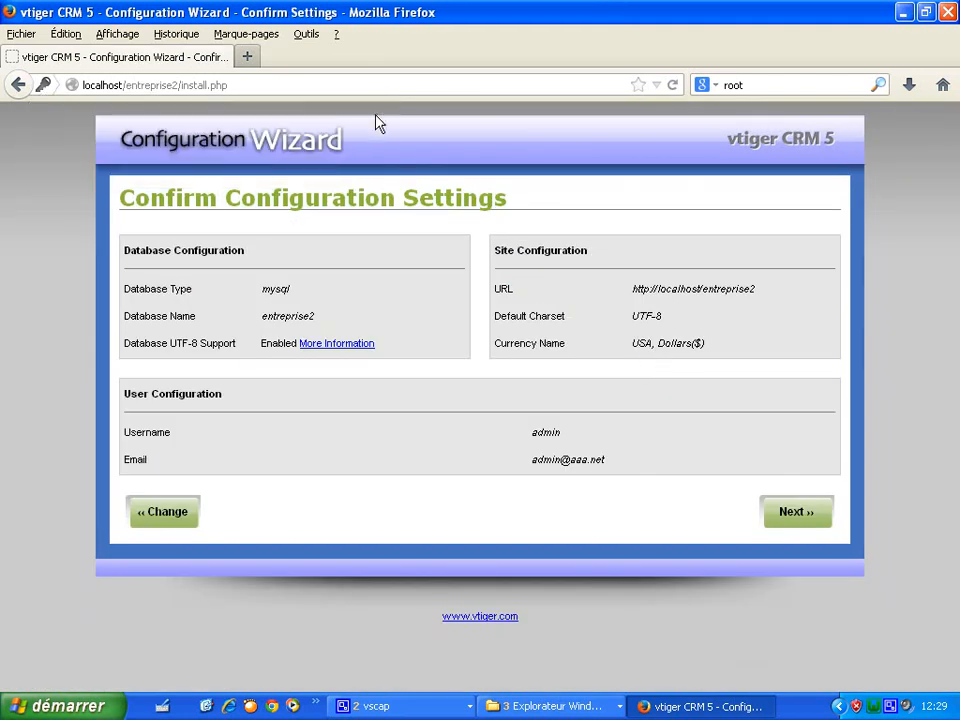
# - On Optional Modules, untick every language pack except French
pyautogui.click(806, 519)
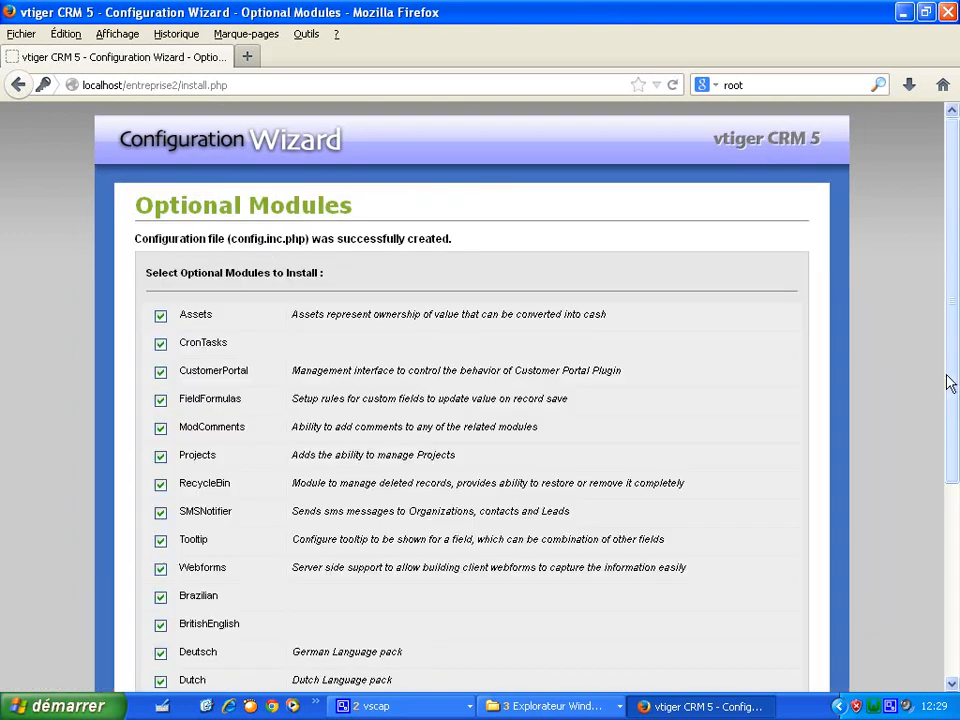
pyautogui.scroll(-5, 949, 381)
pyautogui.click(160, 512)
pyautogui.click(160, 484)
pyautogui.click(160, 456)
pyautogui.click(160, 428)
pyautogui.click(160, 400)
pyautogui.click(160, 372)
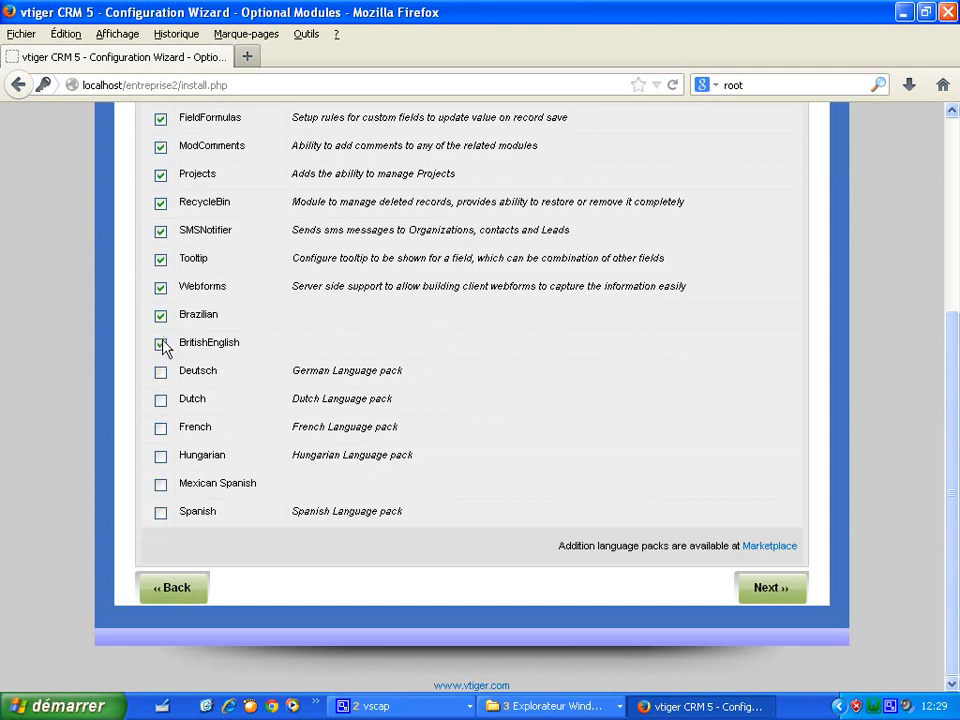
pyautogui.click(161, 344)
pyautogui.click(160, 428)
pyautogui.click(161, 316)
# - Run the installation with the chosen modules and finish the wizard at the login page
pyautogui.click(783, 598)
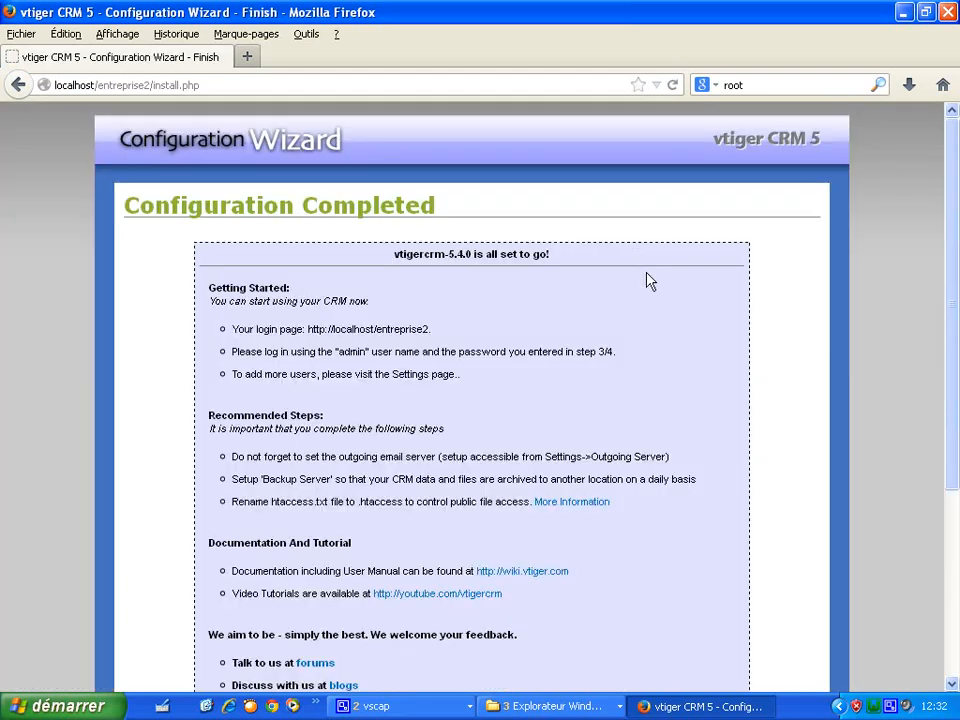
pyautogui.scroll(-3, 950, 390)
pyautogui.moveTo(958, 388); pyautogui.dragTo(958, 437)
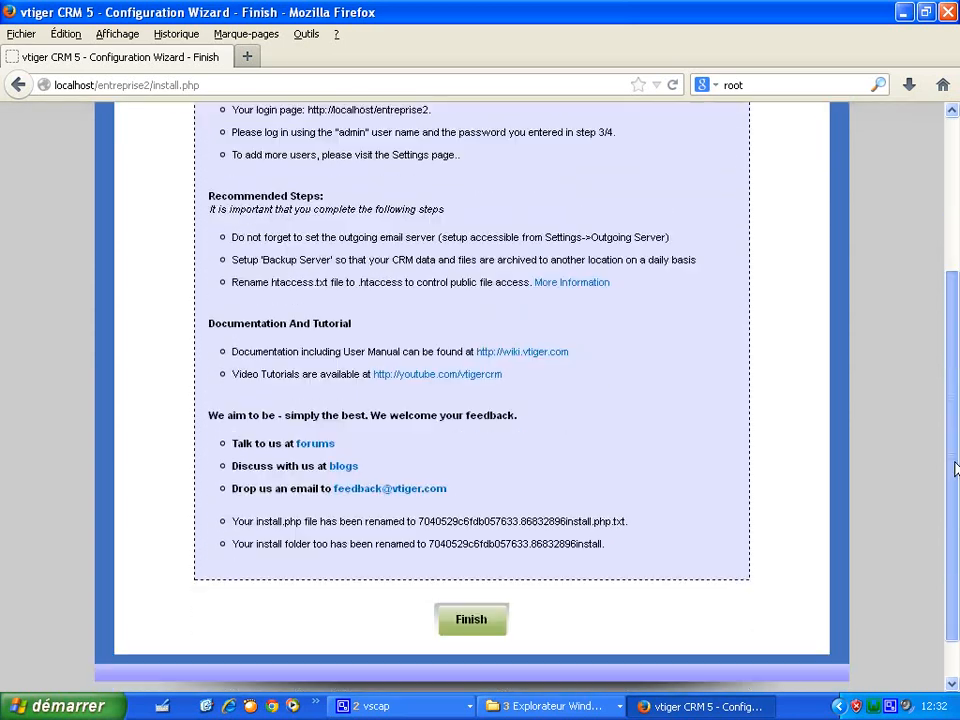
pyautogui.click(474, 584)
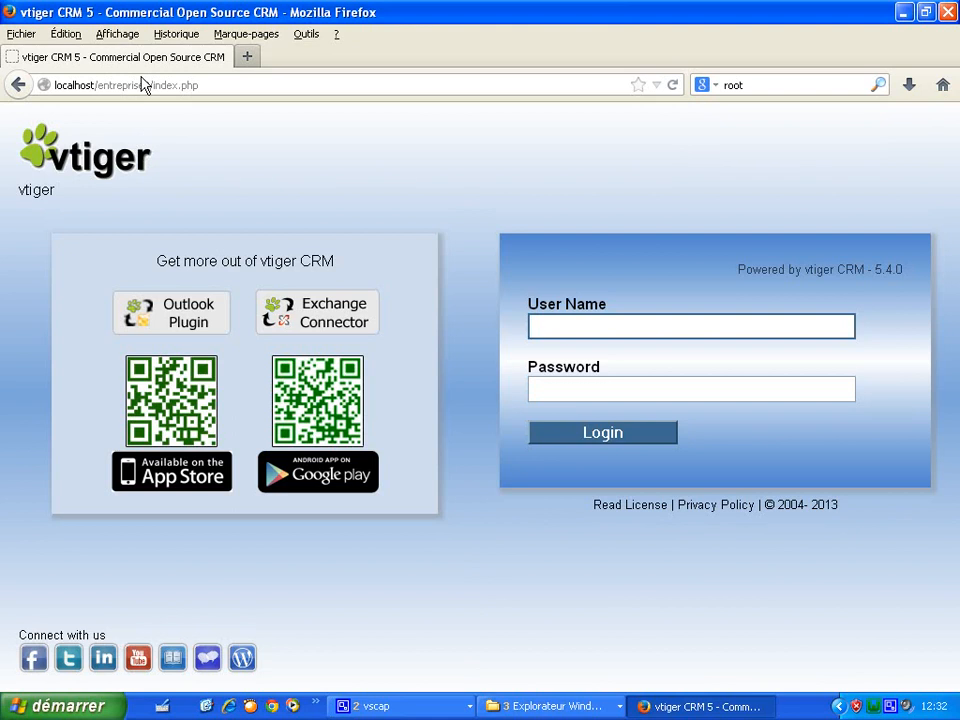
pyautogui.click(576, 333)
pyautogui.write('admin')
pyautogui.click(593, 392)
pyautogui.write('admin')
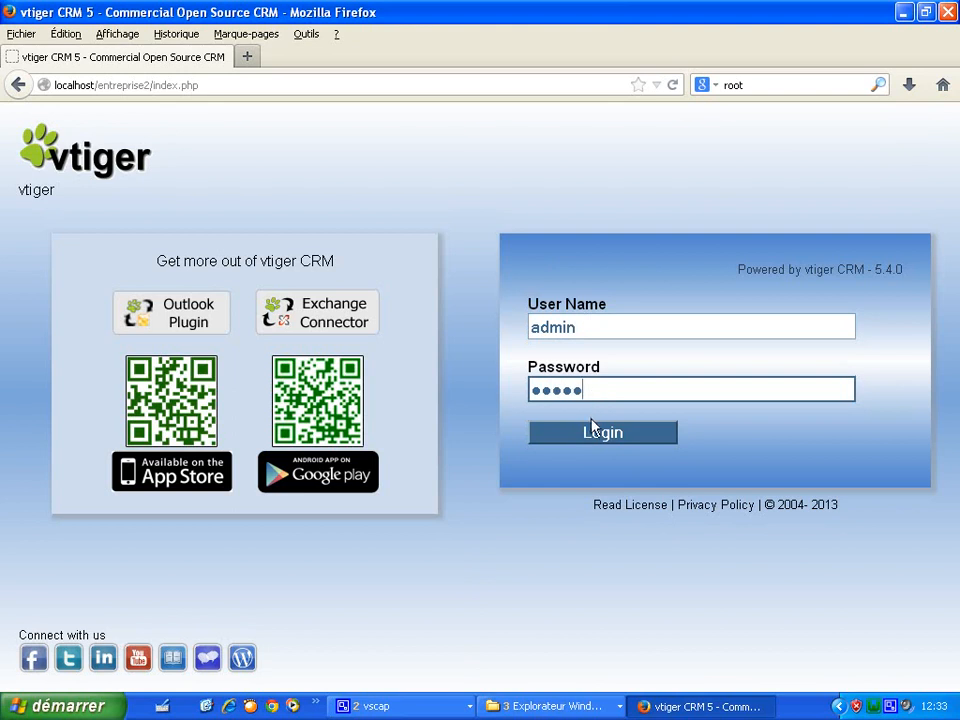
pyautogui.click(590, 434)
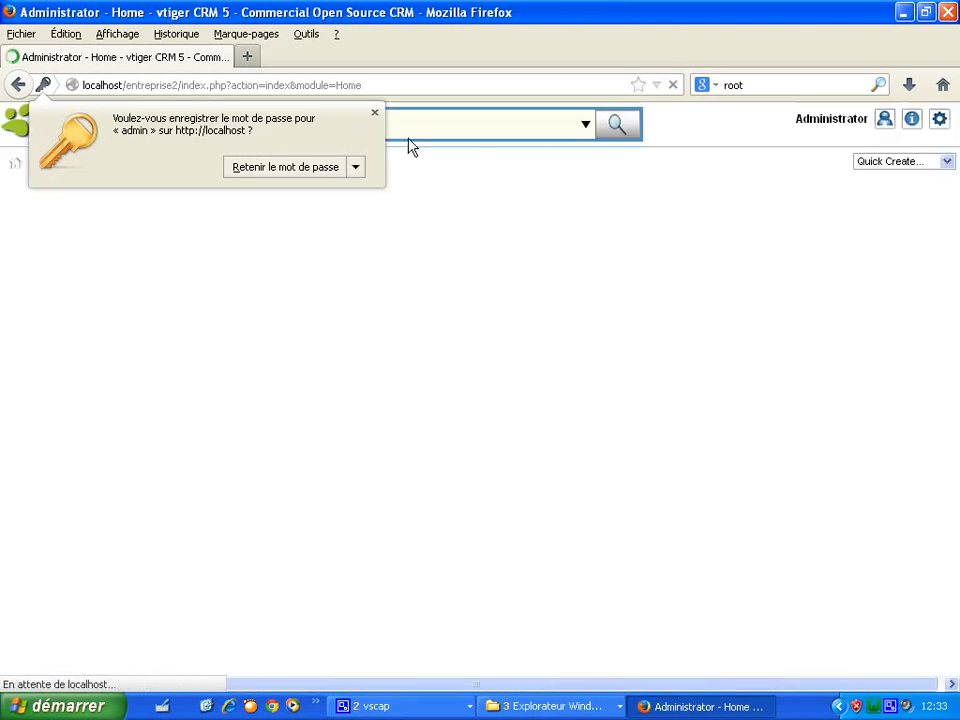
pyautogui.click(374, 113)
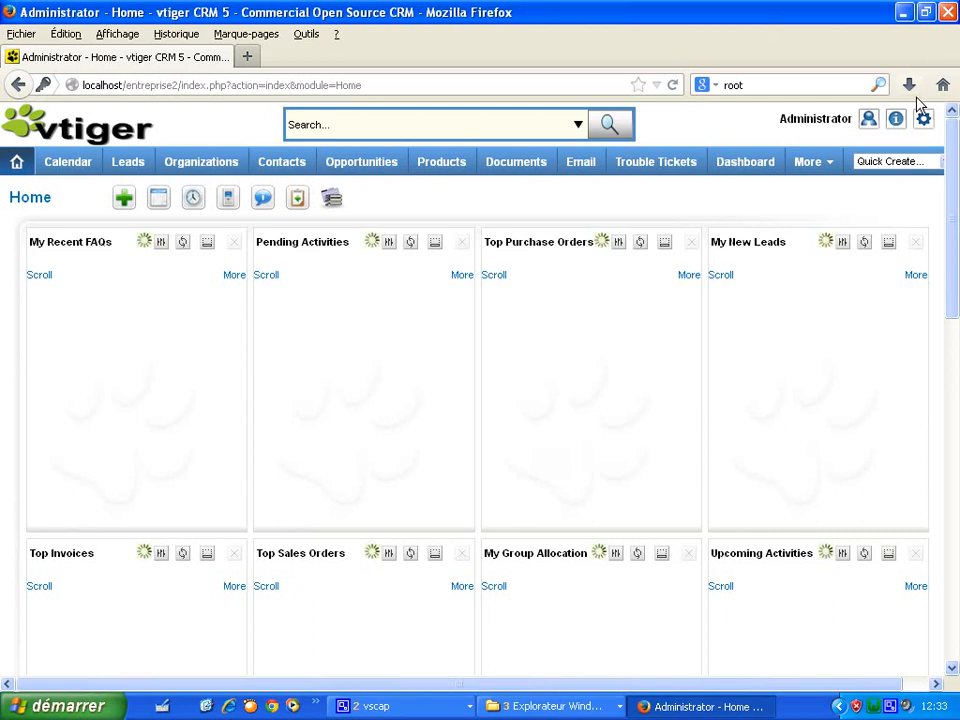
pyautogui.moveTo(866, 121)
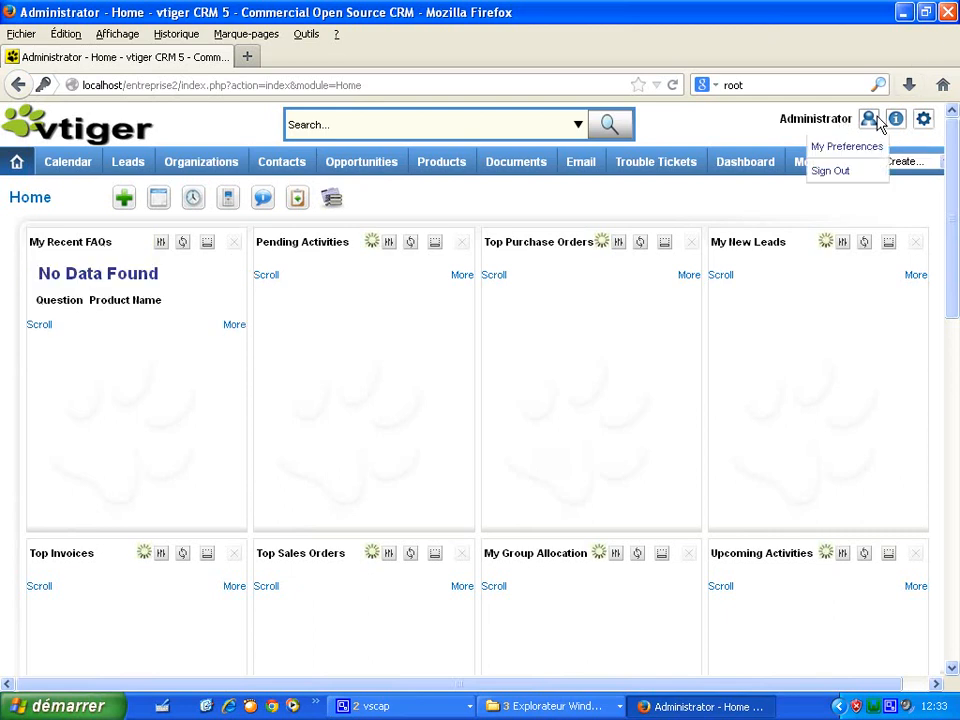
pyautogui.click(843, 174)
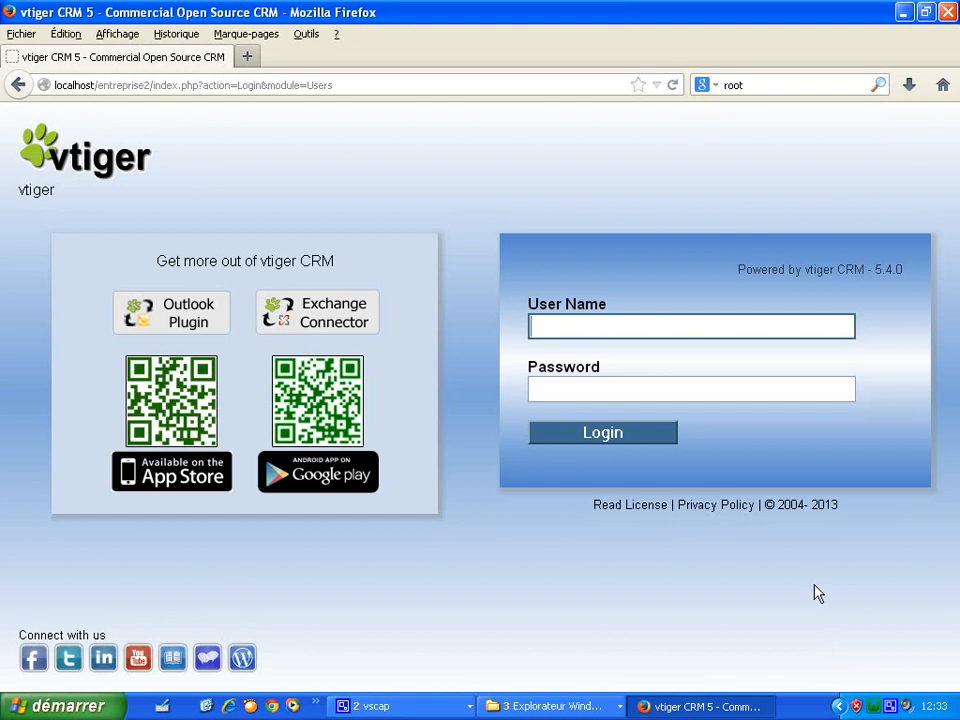
# - Open C:\wamp\www via WampServer to check entreprise2 beside entreprise1, then close Explorer and Firefox
pyautogui.click(889, 706)
pyautogui.click(842, 508)
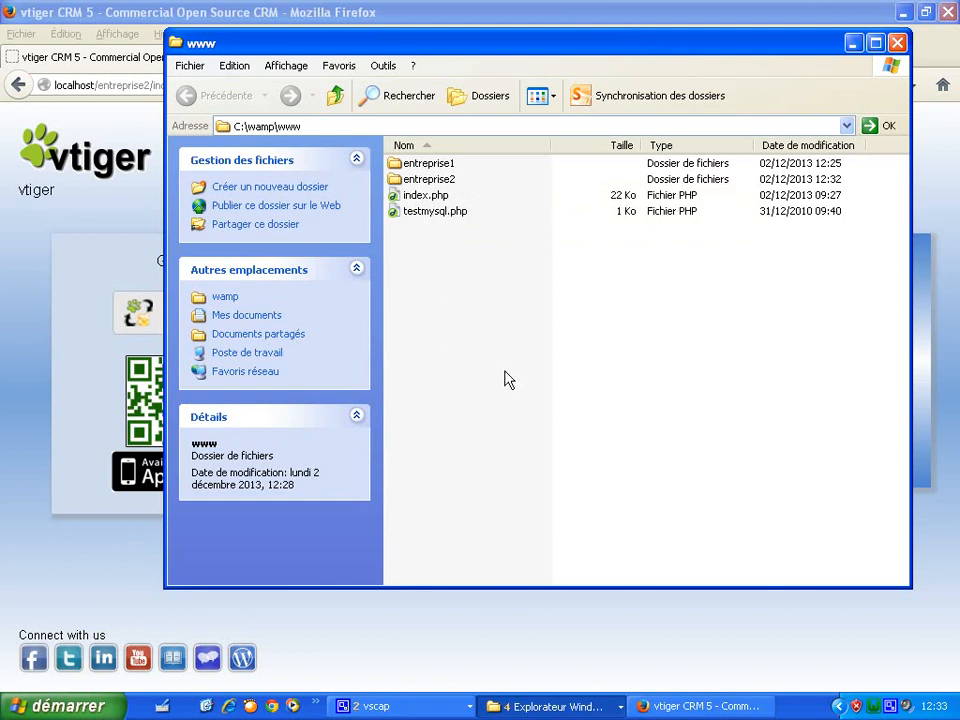
pyautogui.click(897, 43)
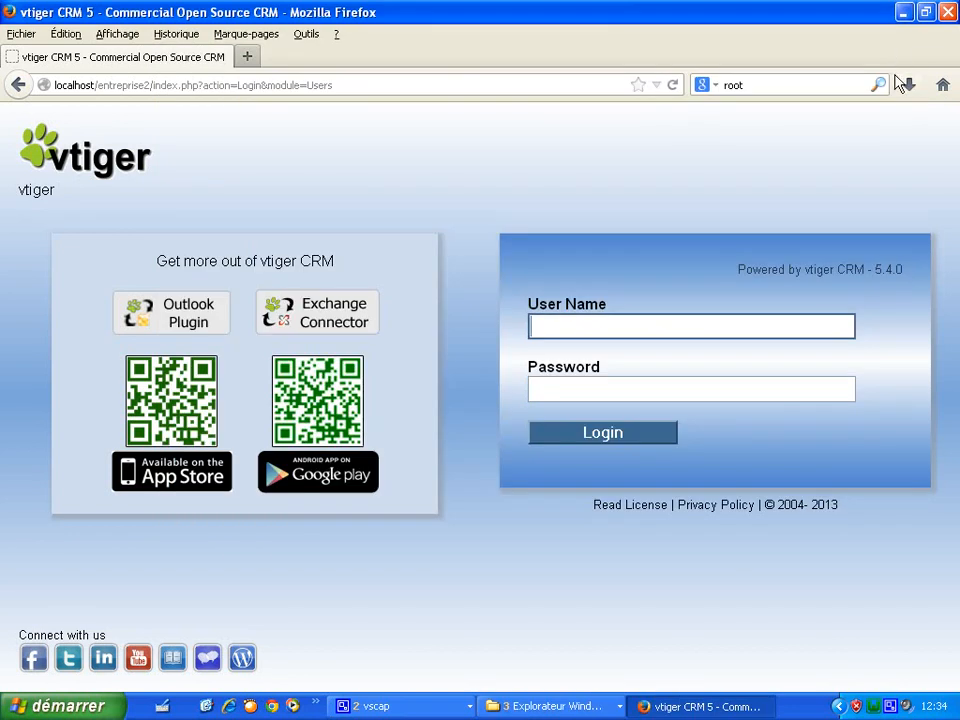
pyautogui.click(948, 20)
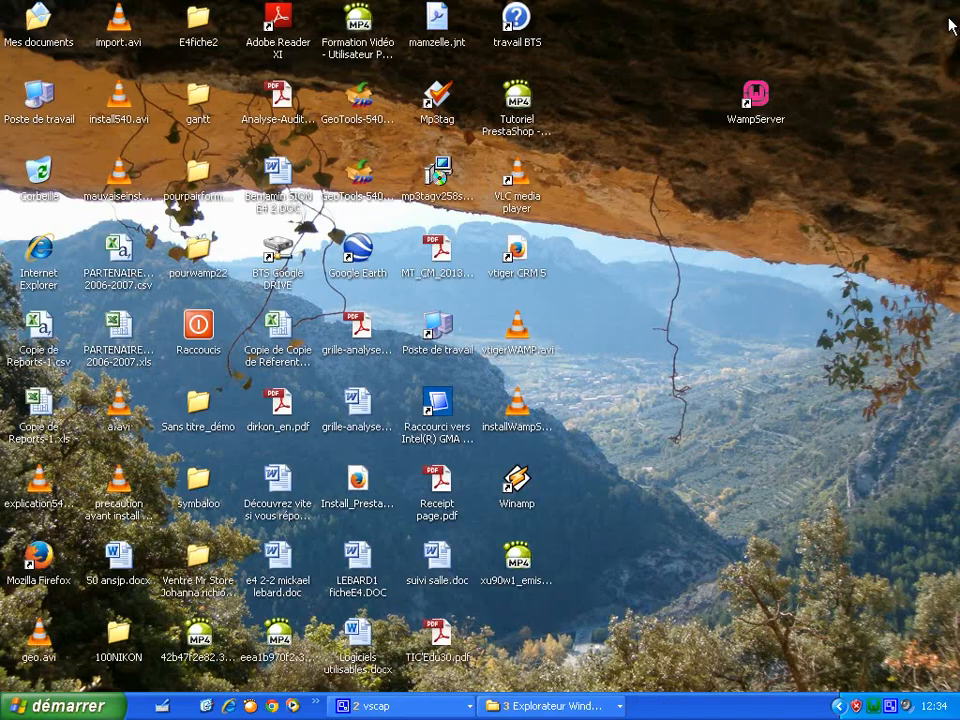
# - Launch Chrome, load localhost, and scroll to check entreprise2 under Vos Projets
pyautogui.click(316, 704)
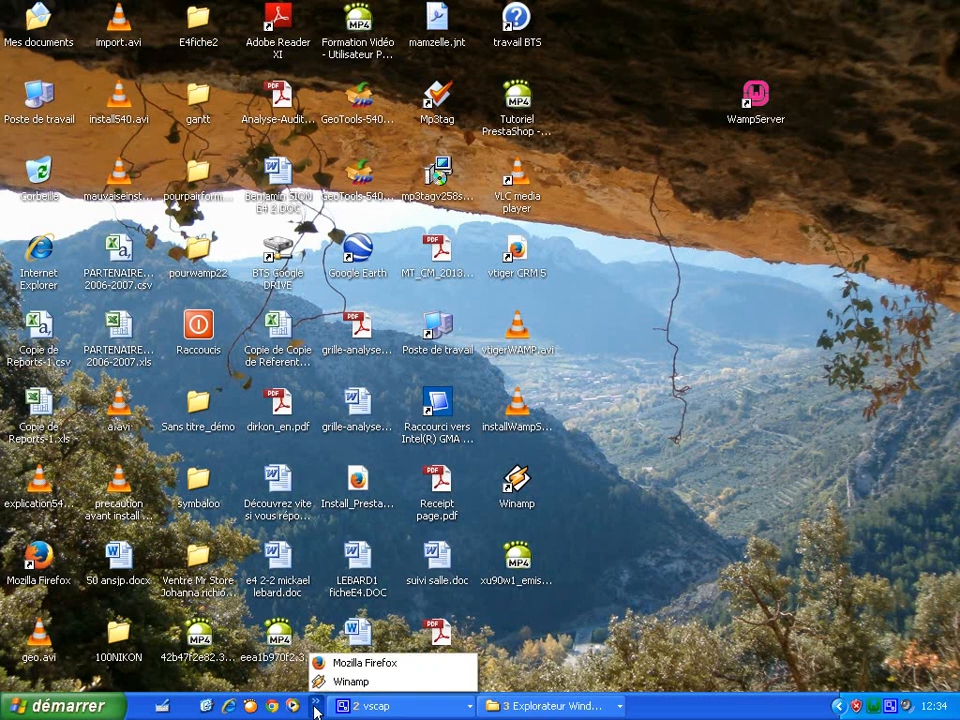
pyautogui.click(316, 708)
pyautogui.click(275, 709)
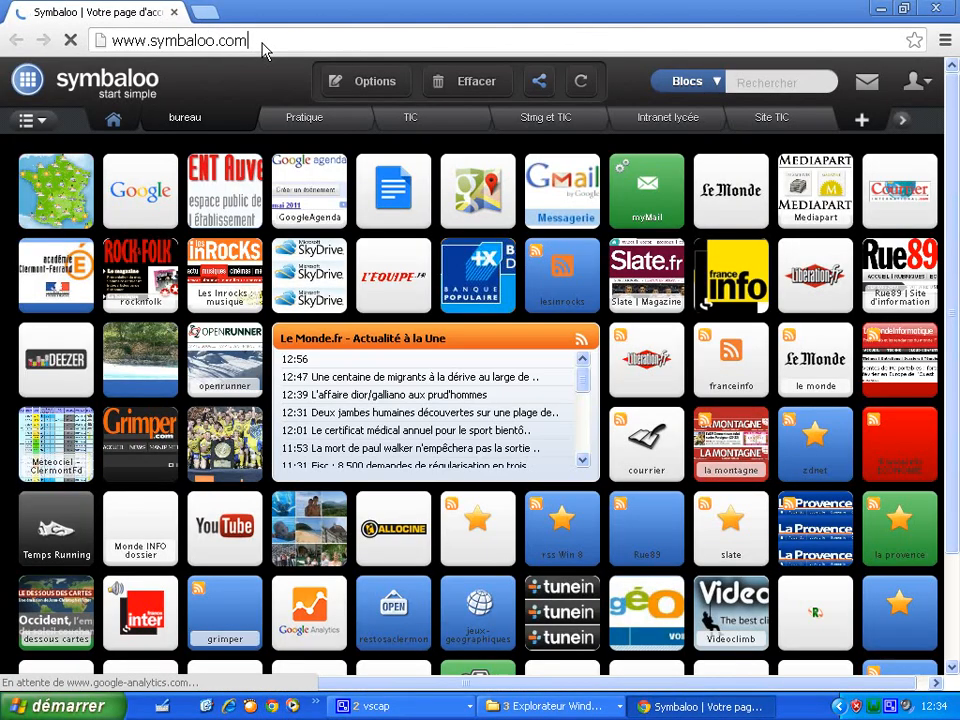
pyautogui.moveTo(262, 43); pyautogui.dragTo(60, 66)
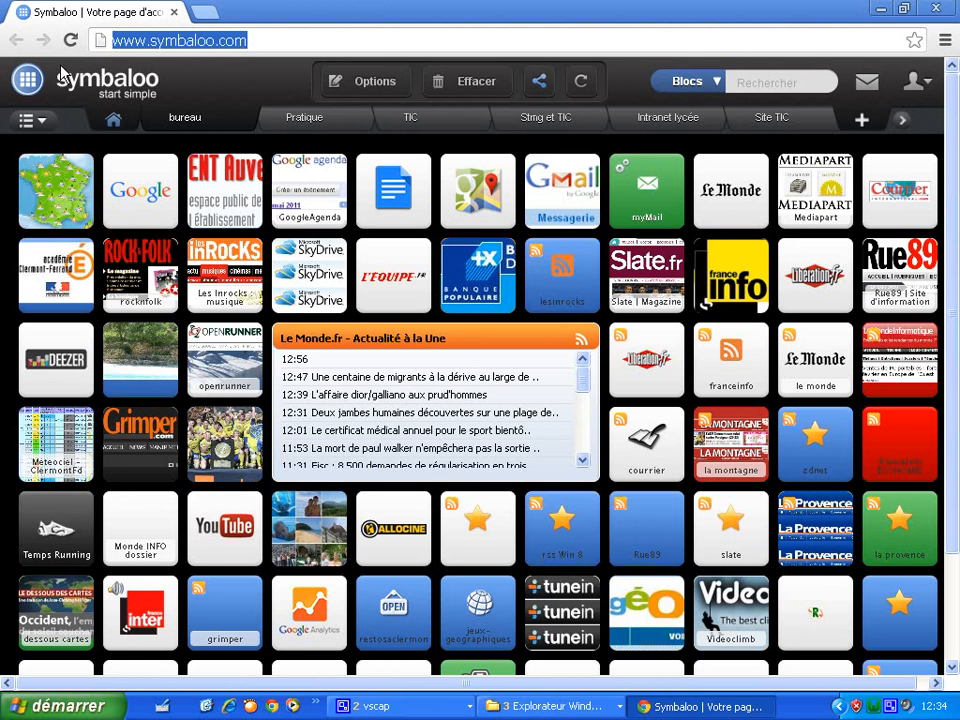
pyautogui.write('localhost')
pyautogui.press('Return')
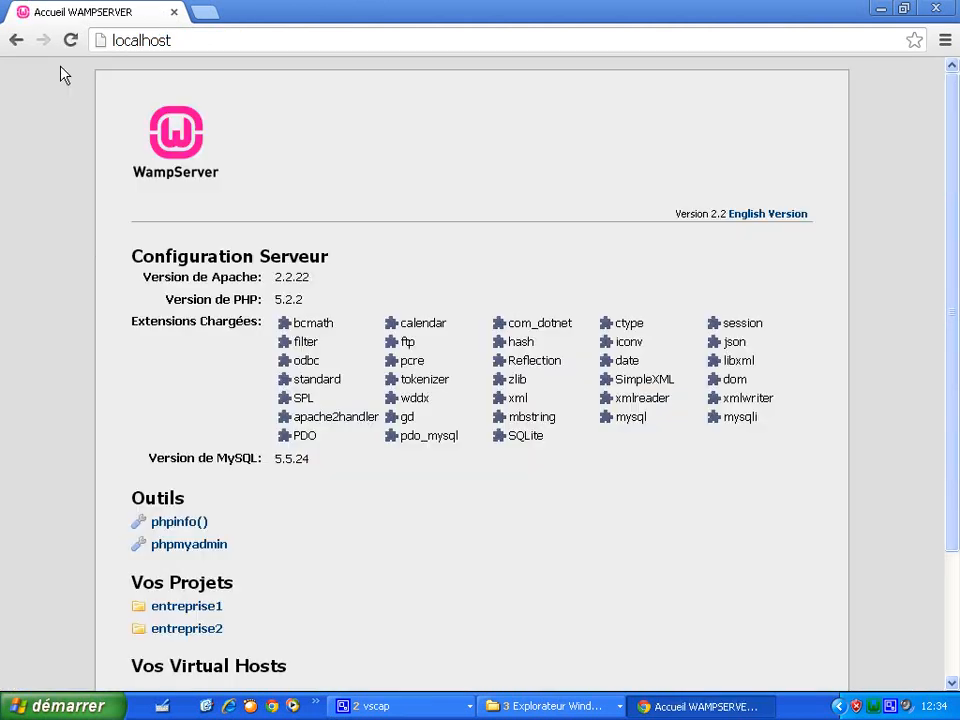
pyautogui.moveTo(949, 178); pyautogui.dragTo(951, 294)
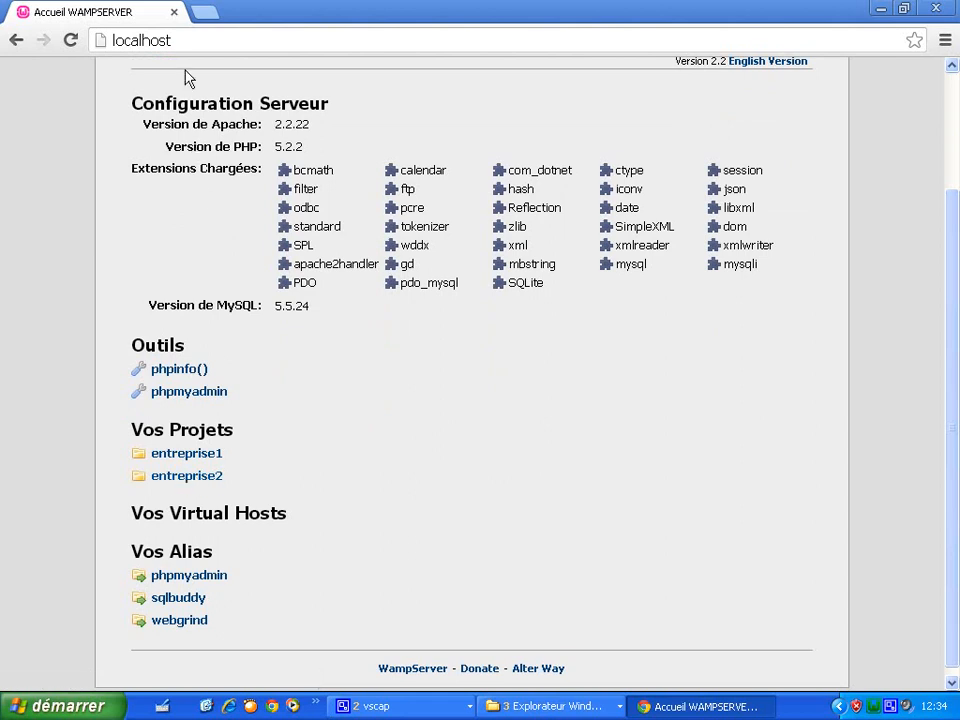
# - Load the localhost/entreprise2 vtiger login page, then close the browser
pyautogui.click(187, 47)
pyautogui.click(188, 49)
pyautogui.write('/entreprise')
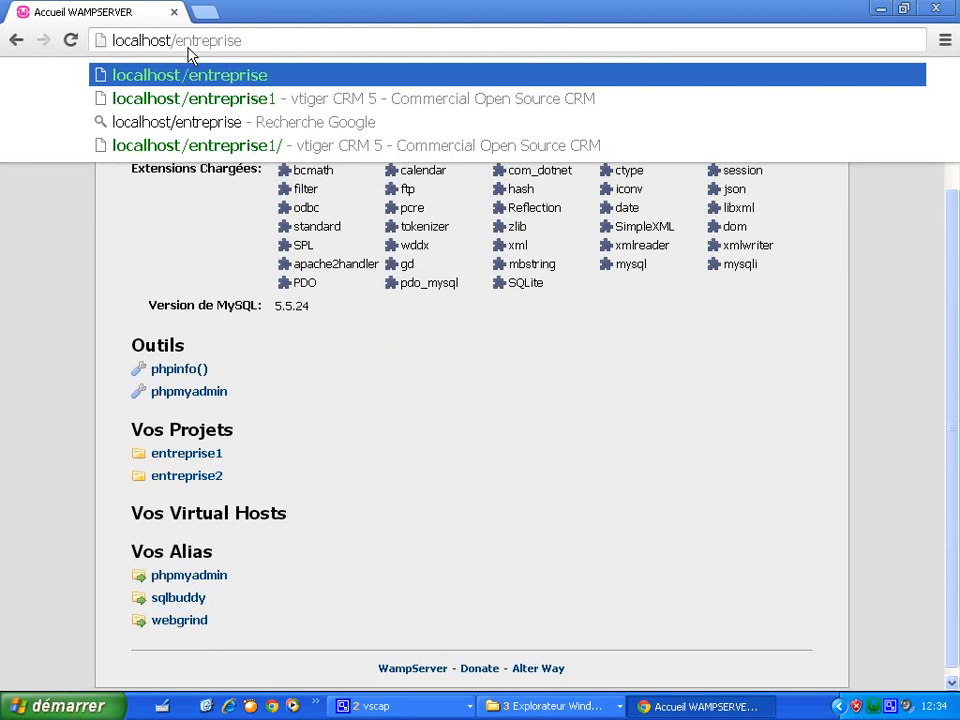
pyautogui.write('2')
pyautogui.press('Return')
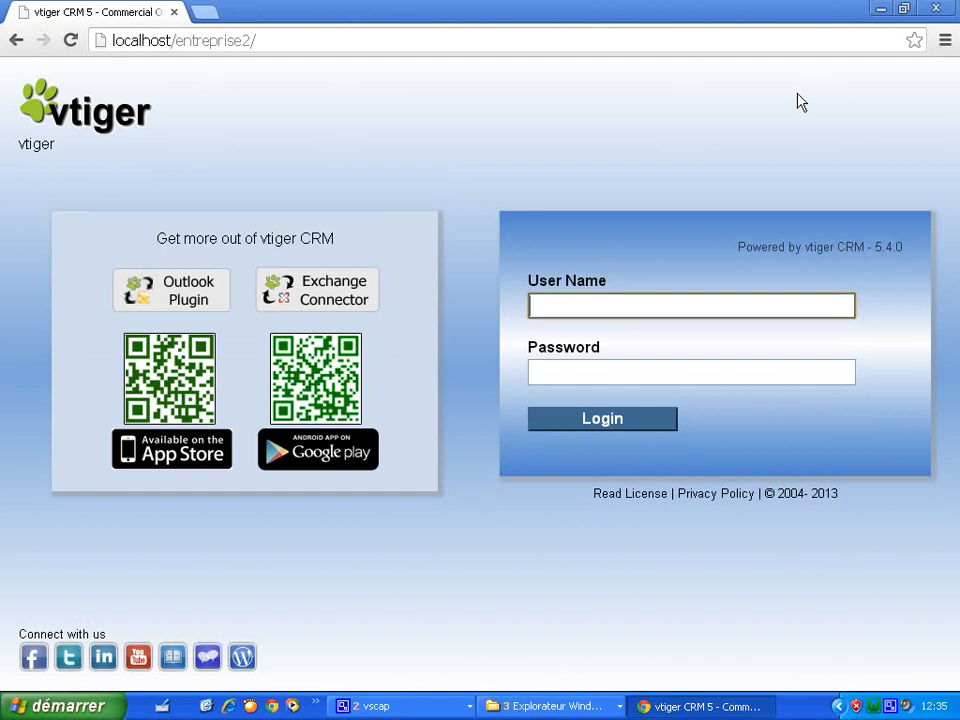
pyautogui.click(950, 3)
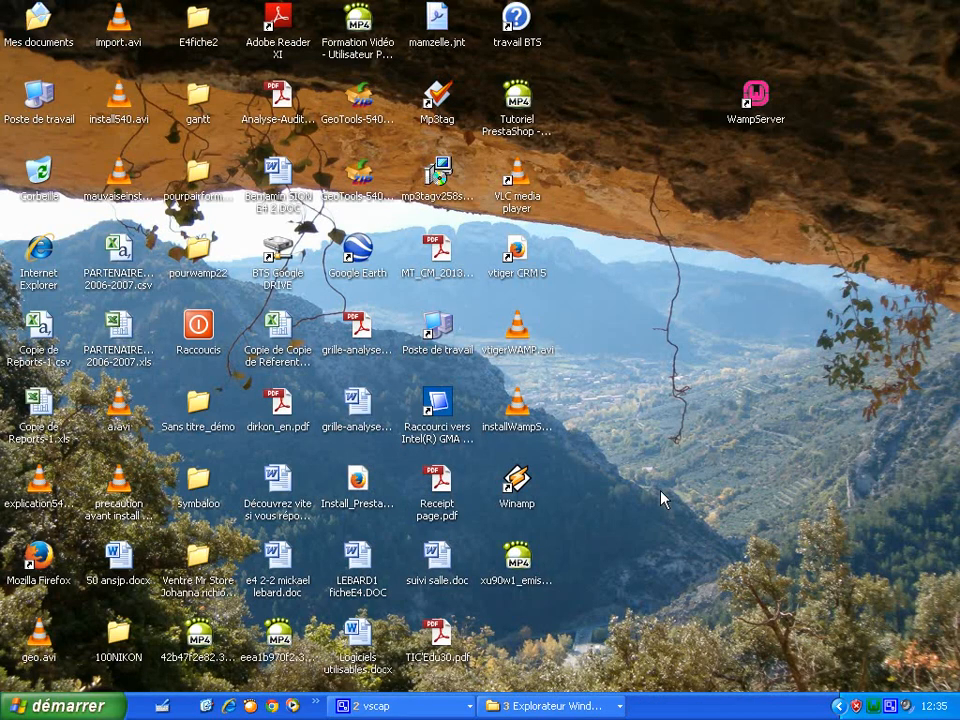
# - Launch Chrome and load tablet/entreprise1 to reach the entreprise1 login page by machine name
pyautogui.click(273, 706)
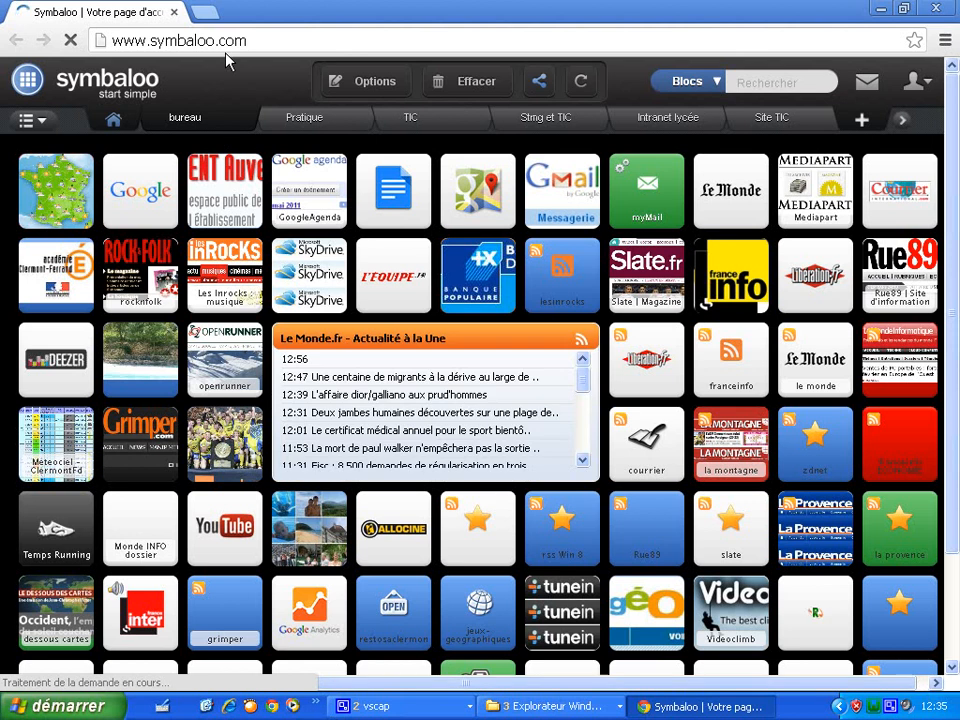
pyautogui.click(231, 42)
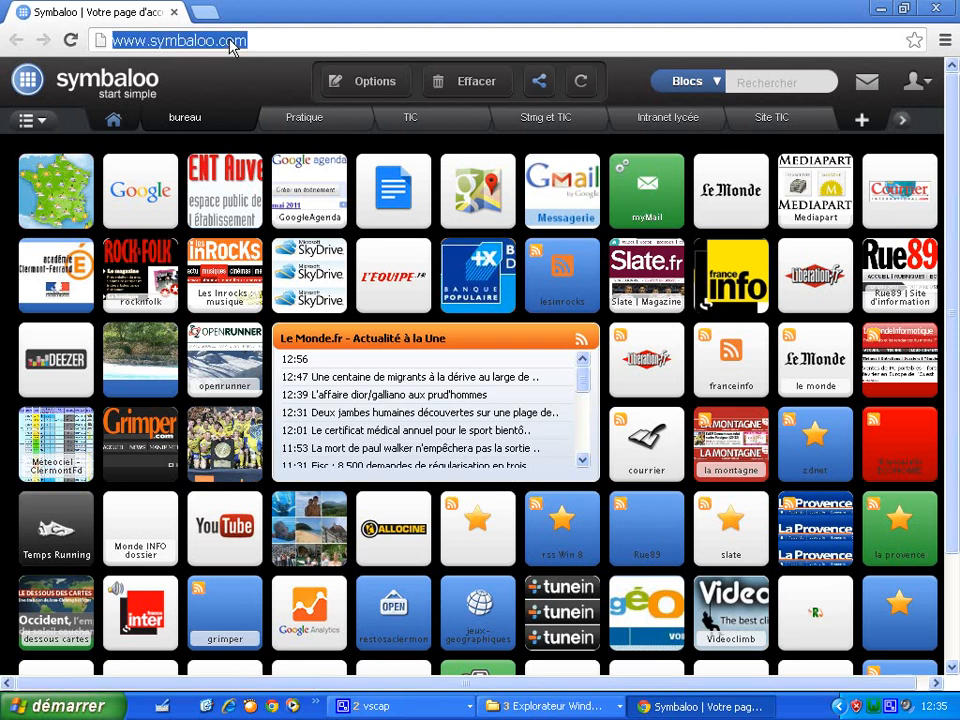
pyautogui.write('locah')
pyautogui.press('BackSpace')
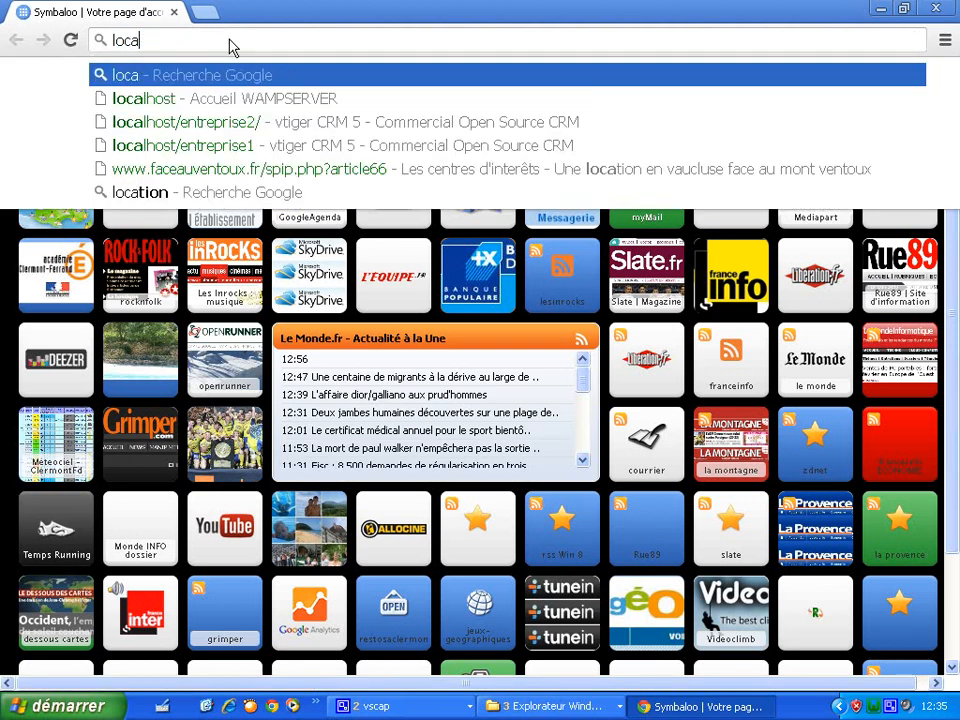
pyautogui.write('lhos')
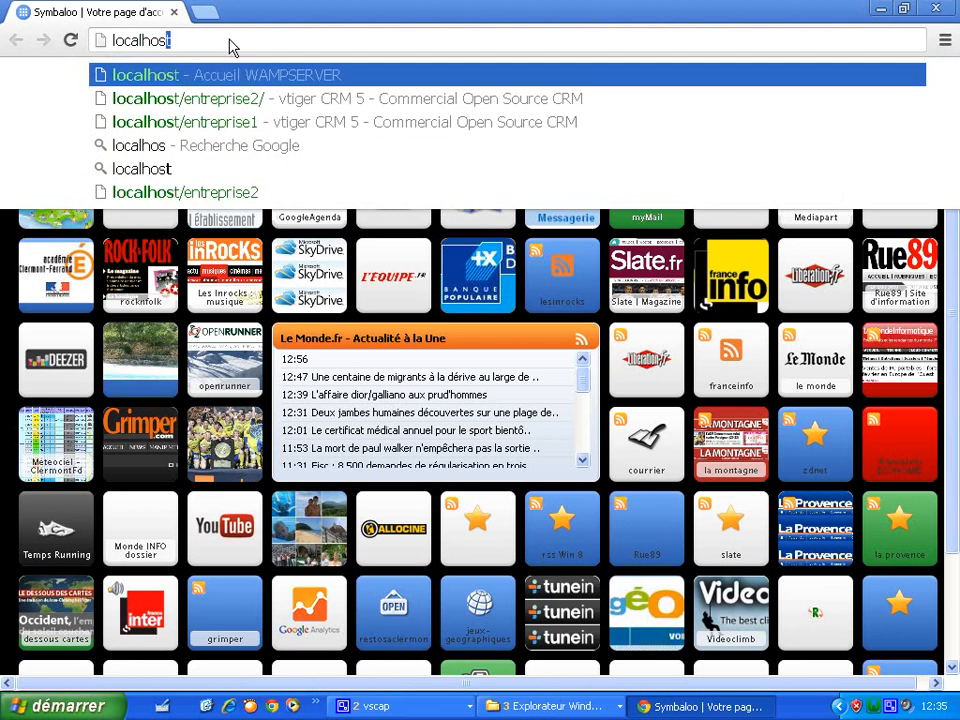
pyautogui.write('t')
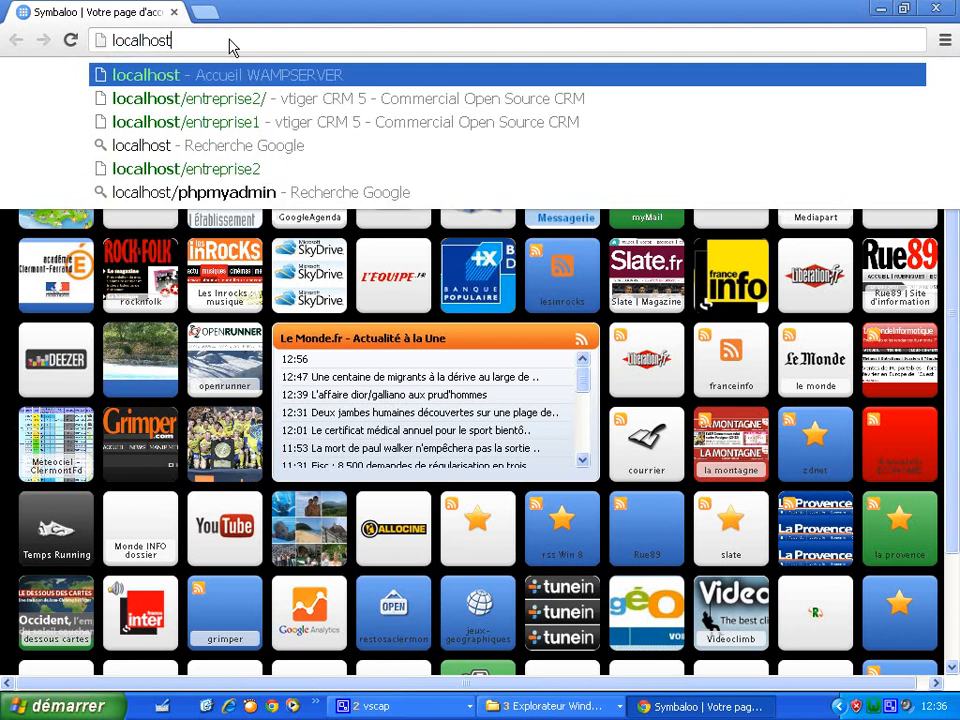
pyautogui.press('BackSpace')
pyautogui.press('BackSpace')
pyautogui.press('BackSpace')
pyautogui.press('BackSpace')
pyautogui.press('BackSpace')
pyautogui.press('BackSpace')
pyautogui.press('BackSpace')
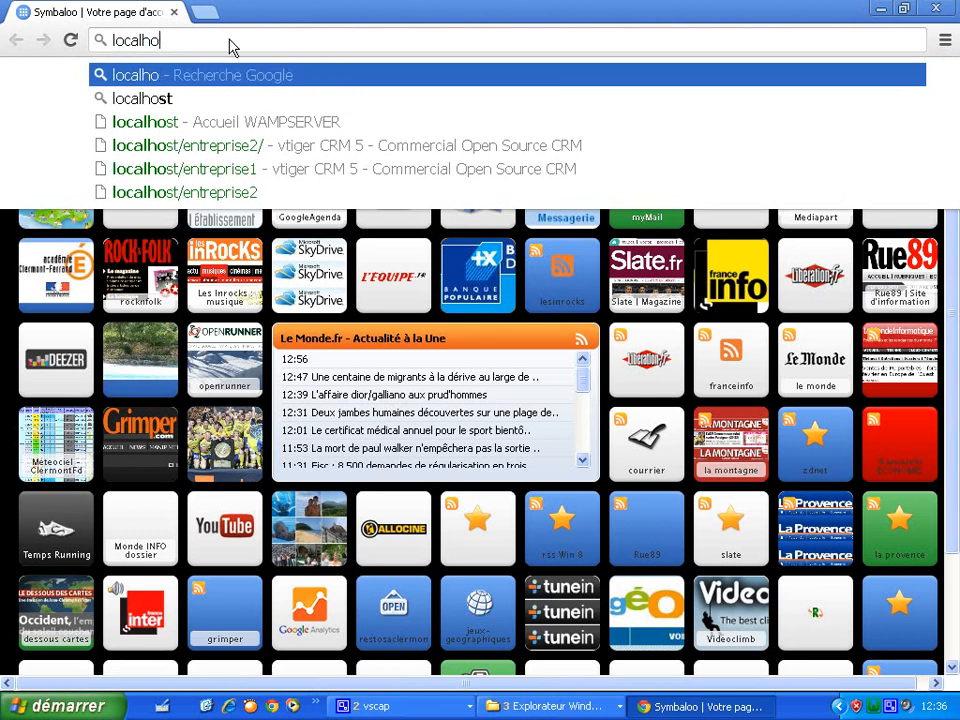
pyautogui.press('BackSpace')
pyautogui.press('BackSpace')
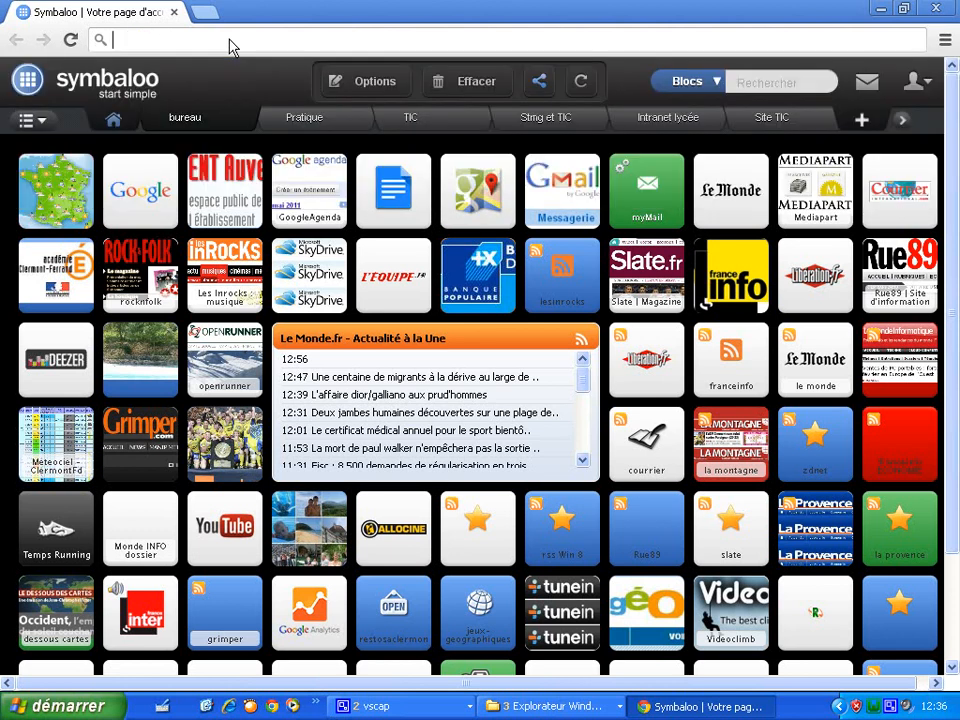
pyautogui.write('ta')
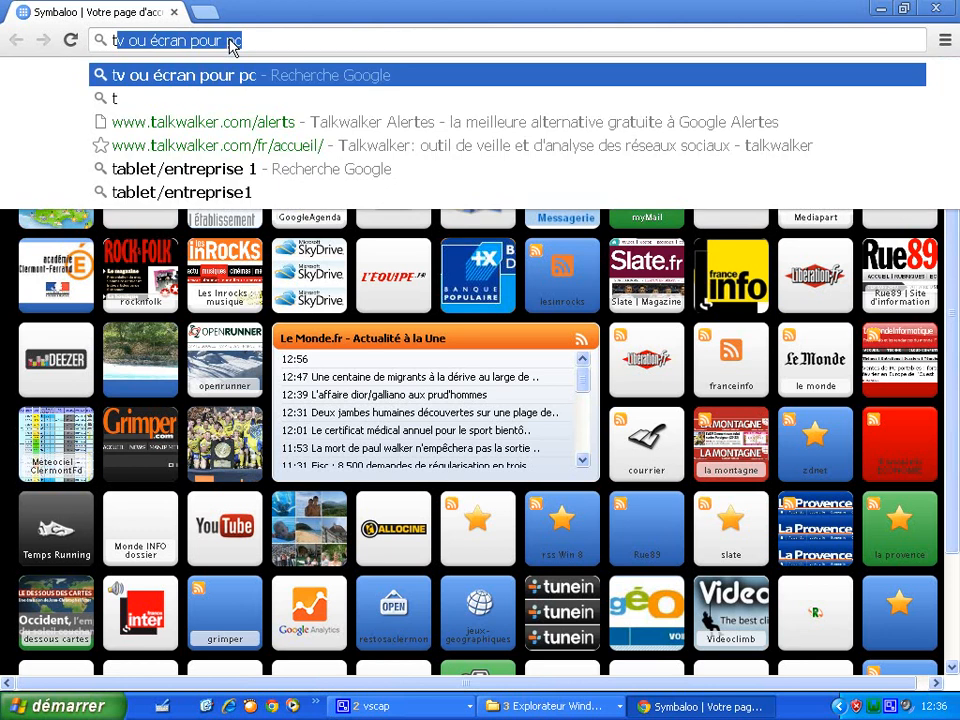
pyautogui.write('bl')
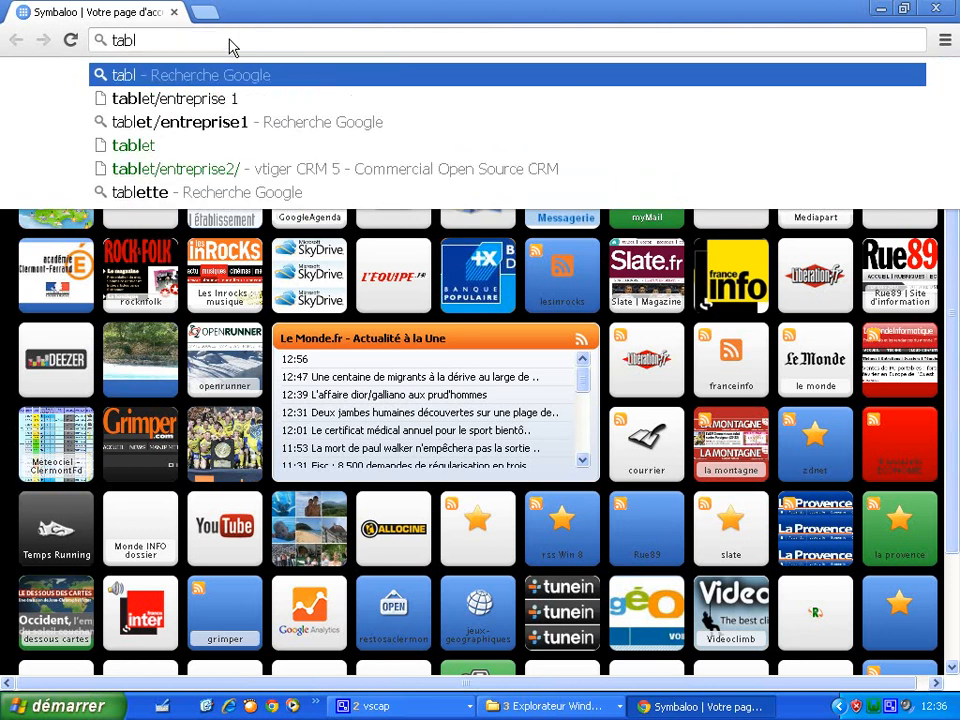
pyautogui.write('et/entre')
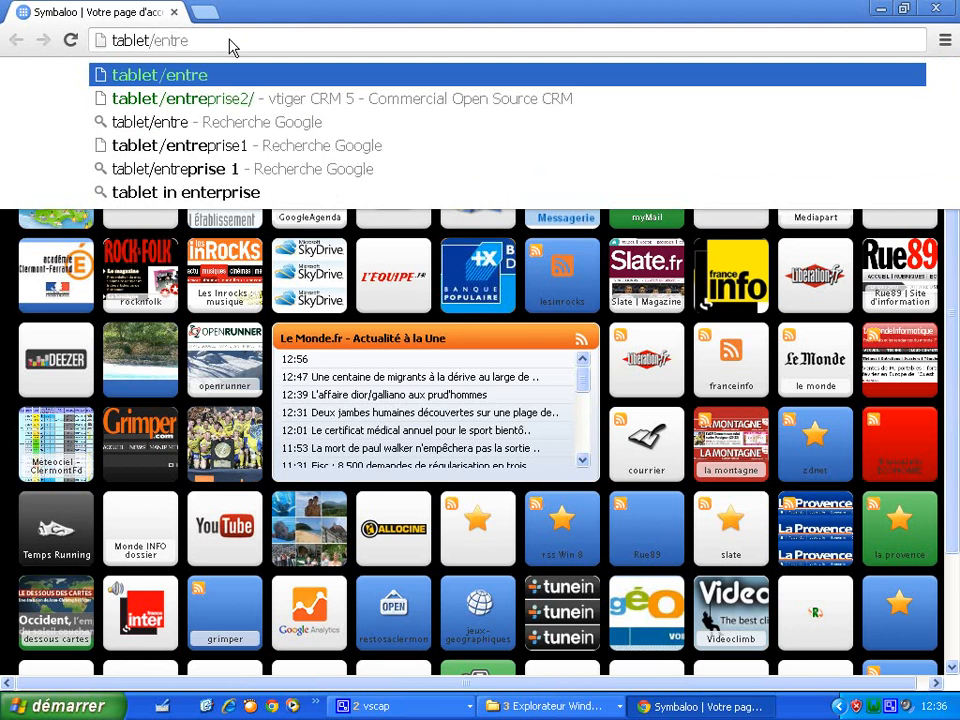
pyautogui.write('pri')
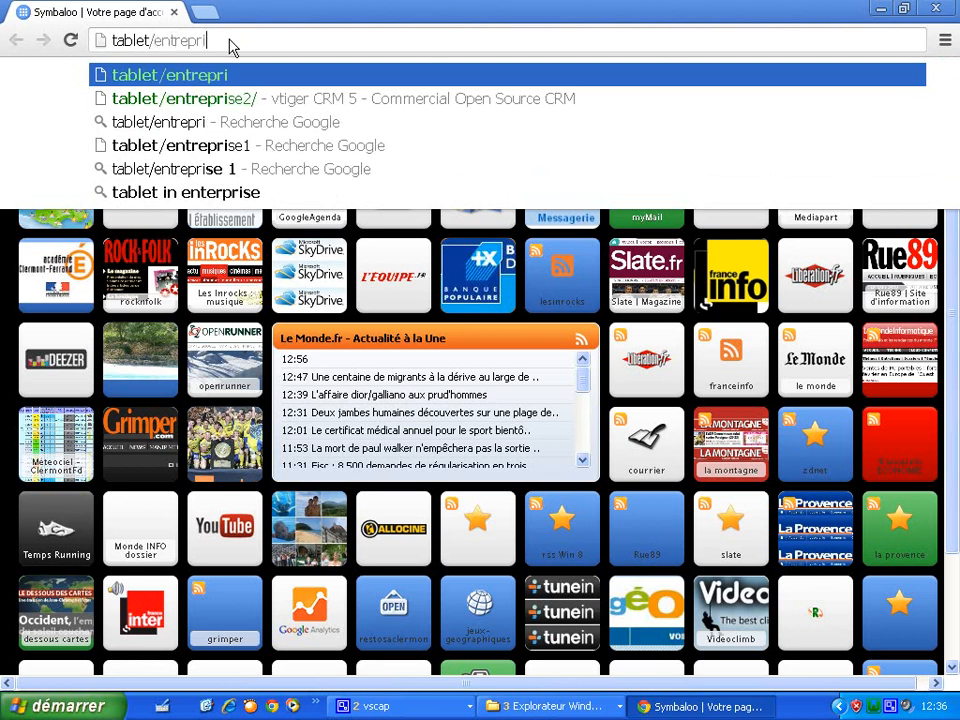
pyautogui.write('se1')
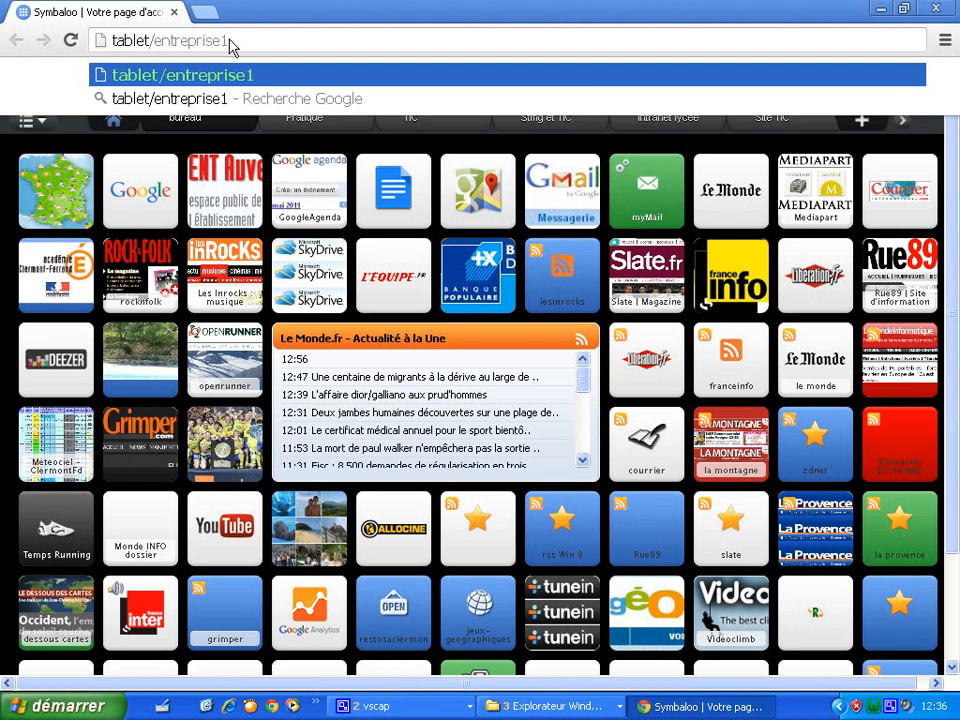
pyautogui.press('Return')
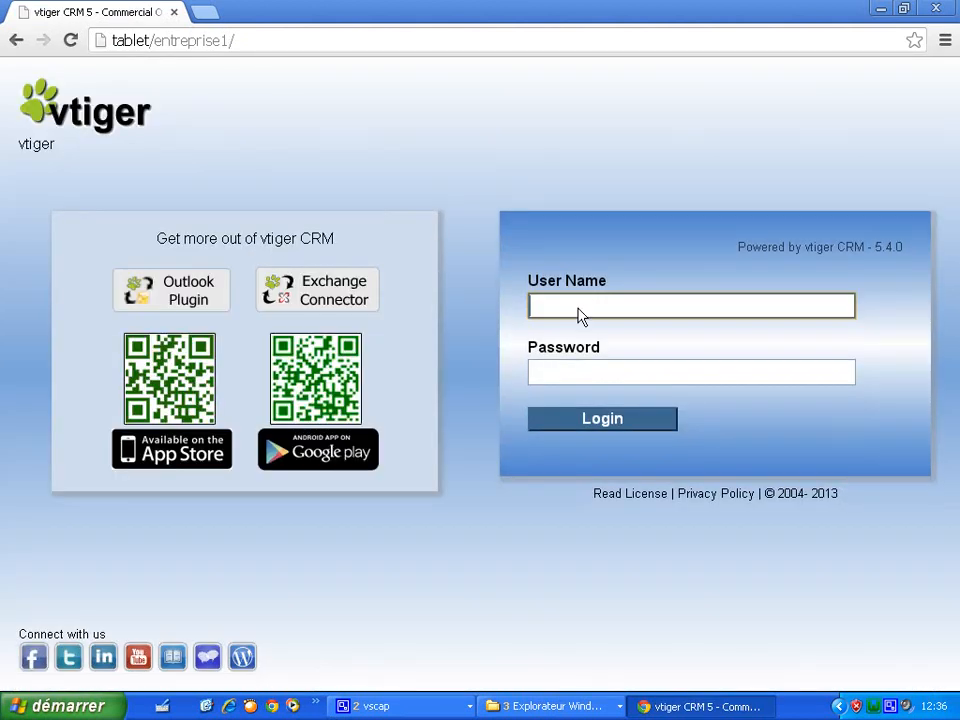
pyautogui.moveTo(114, 44); pyautogui.dragTo(150, 50)
pyautogui.click(205, 120)
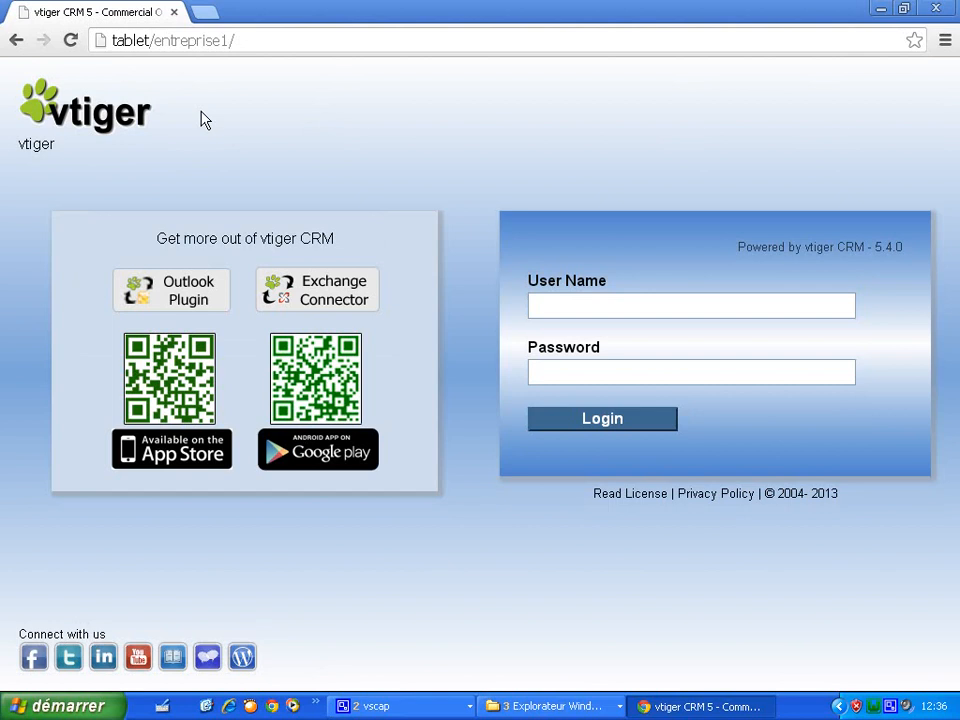
pyautogui.click(60, 706)
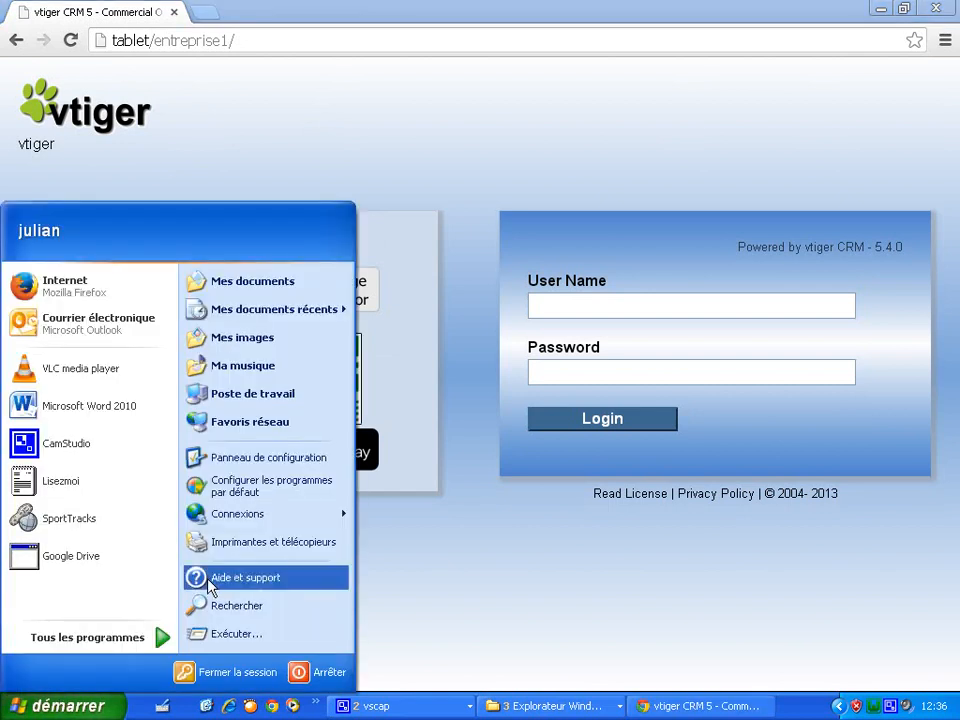
pyautogui.rightClick(245, 394)
pyautogui.click(269, 555)
pyautogui.click(294, 203)
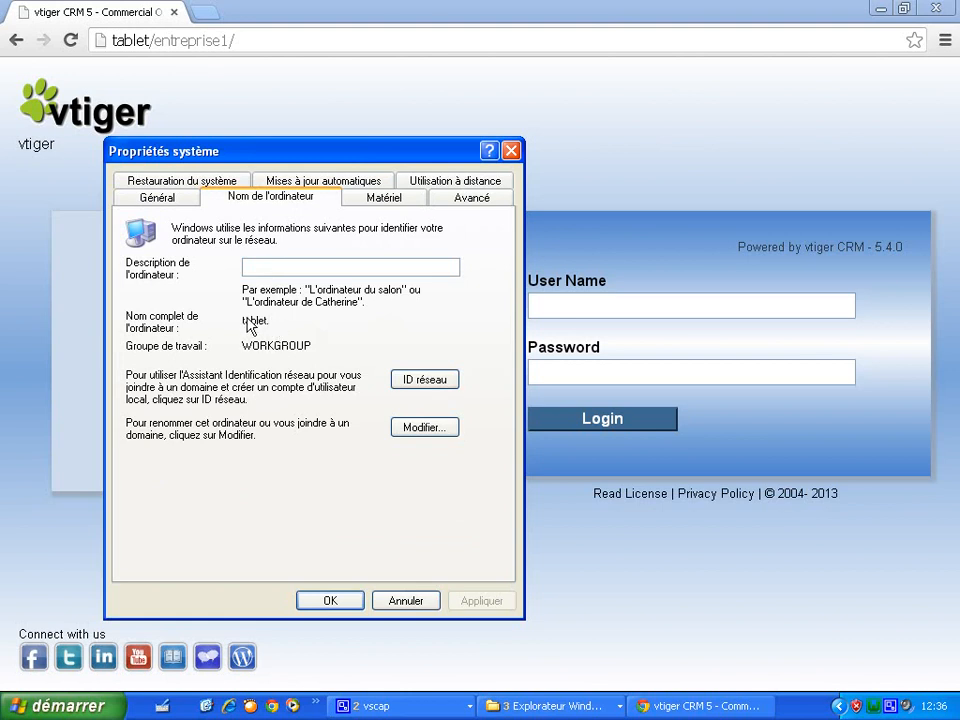
pyautogui.click(427, 427)
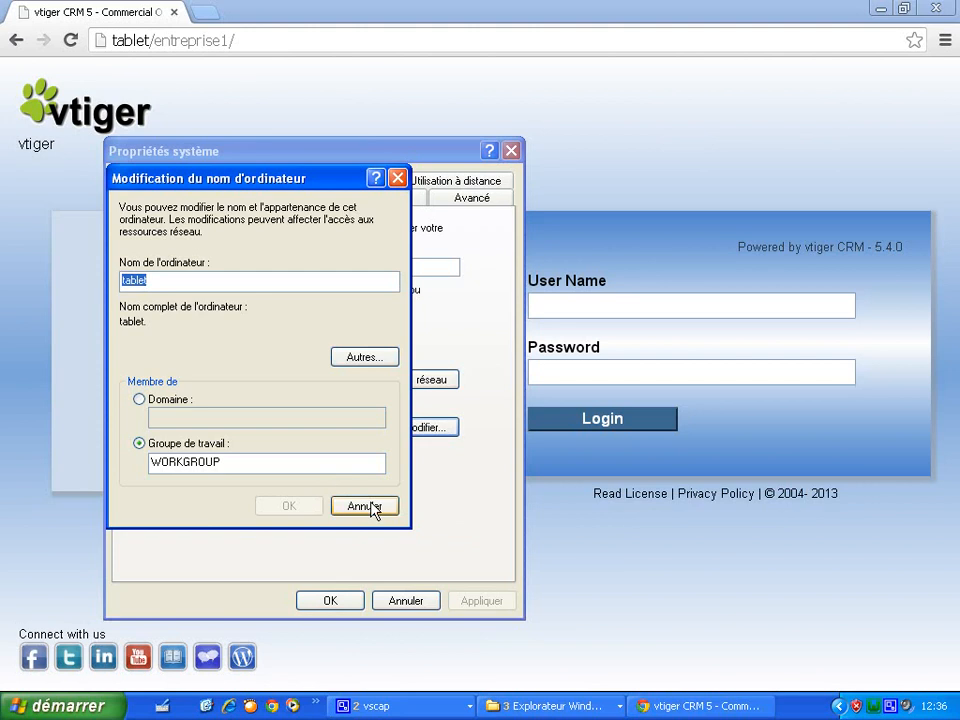
pyautogui.click(370, 505)
pyautogui.click(334, 600)
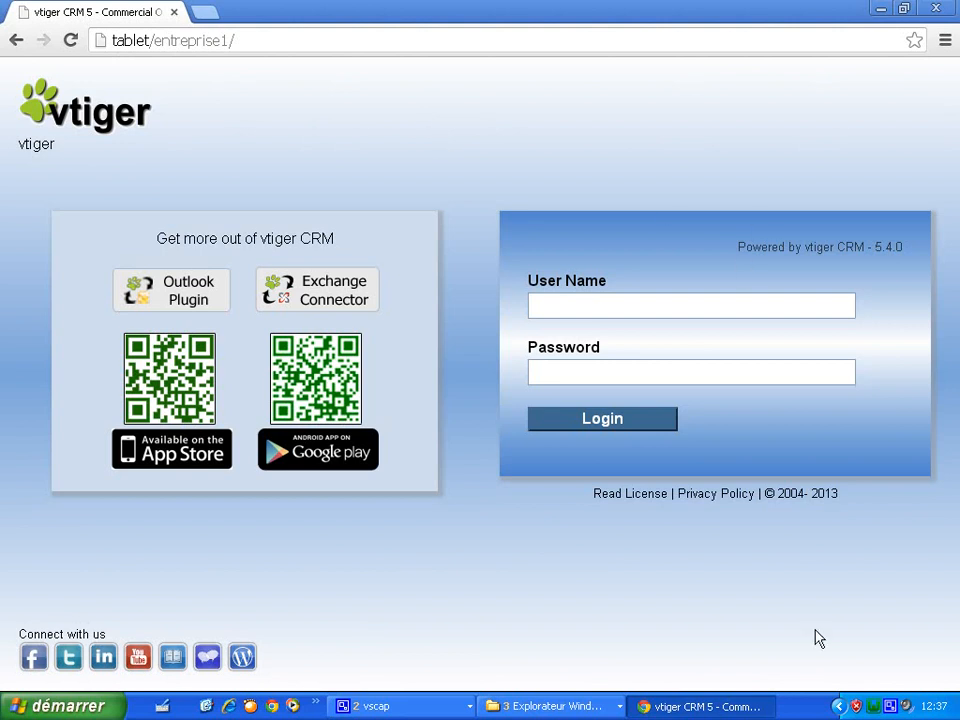
# - Open the C:\wamp\www folder in Explorer from the WampServer tray menu
pyautogui.click(873, 710)
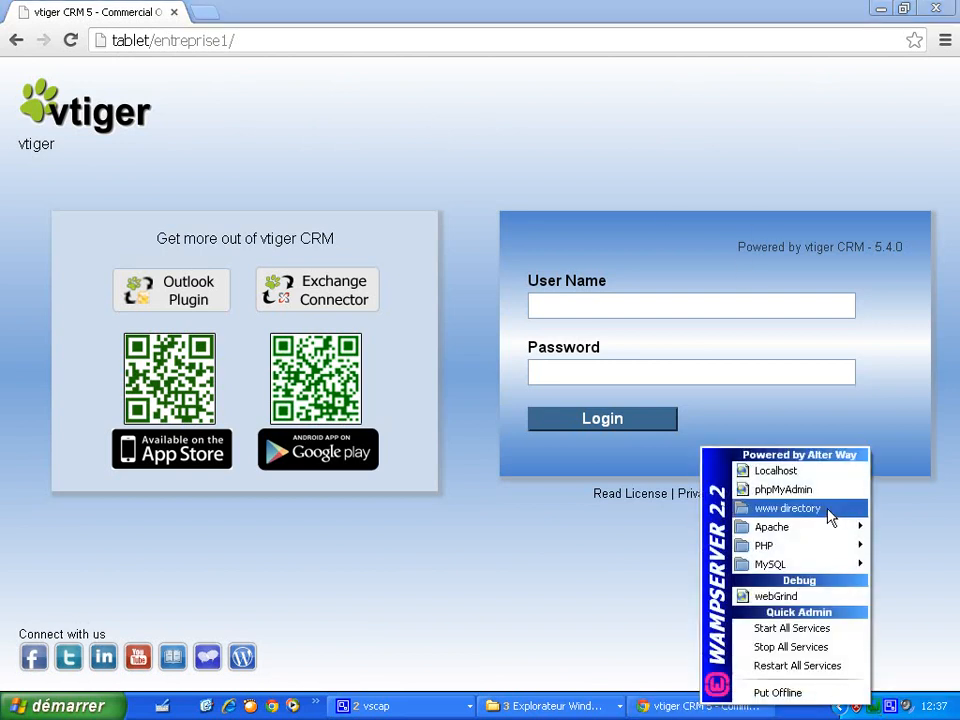
pyautogui.click(831, 515)
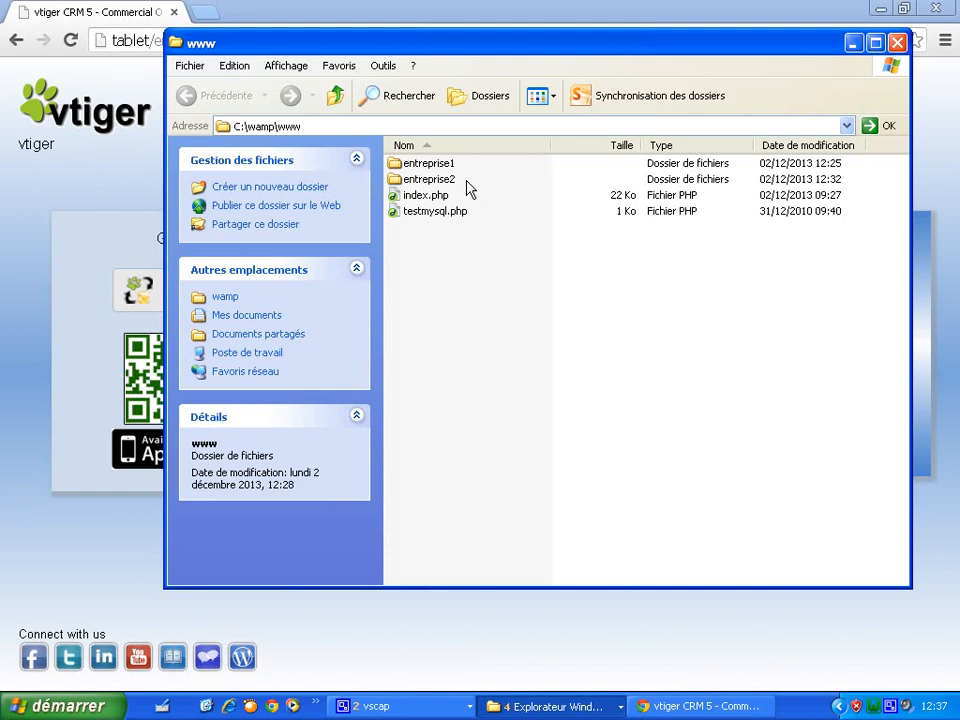